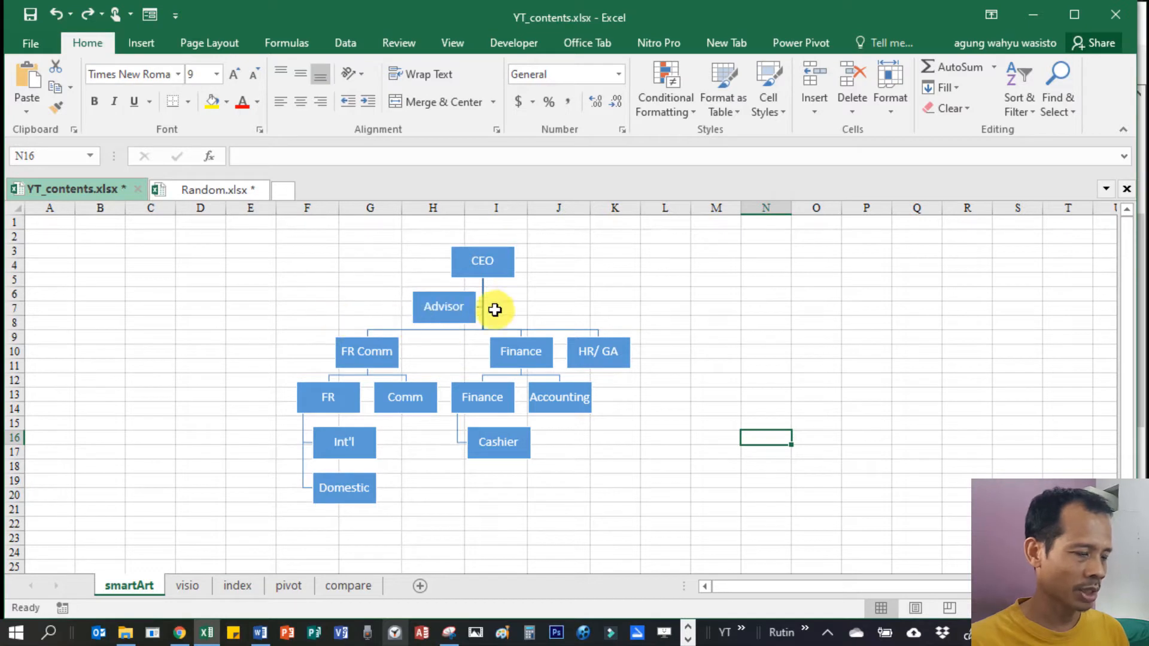
Narrow the SmartArt organization chart's frame so that it ends at about column K, and deselect it.
{"action": "left_click", "coordinate": [487, 355]}
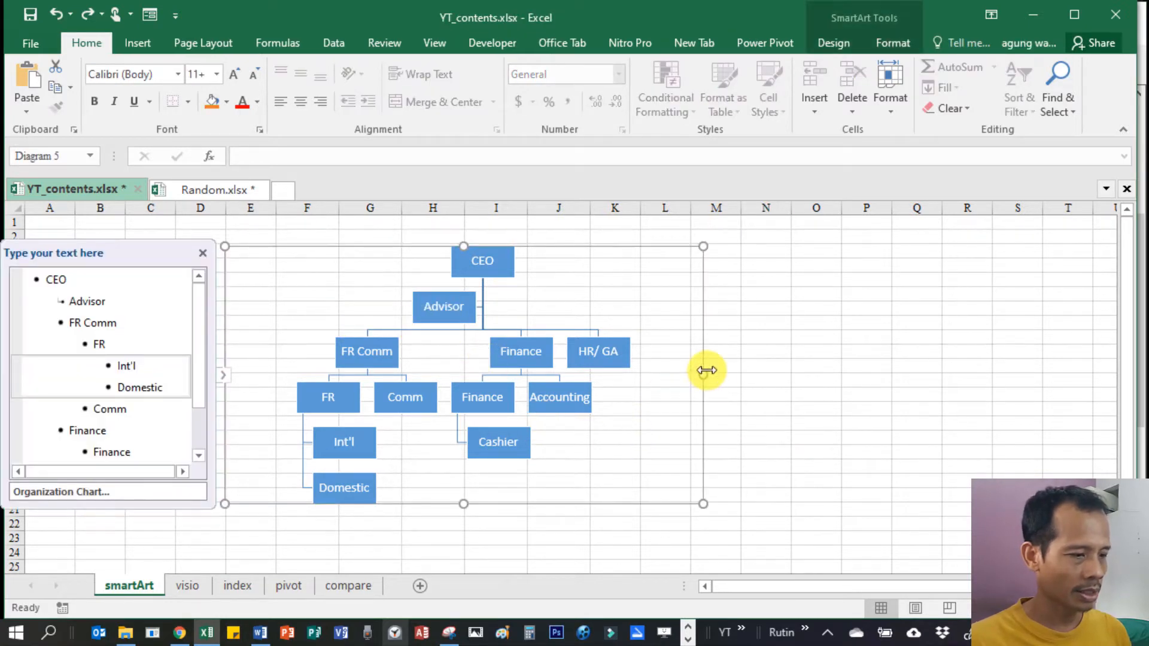
{"action": "left_click_drag", "start_coordinate": [705, 367], "coordinate": [615, 357]}
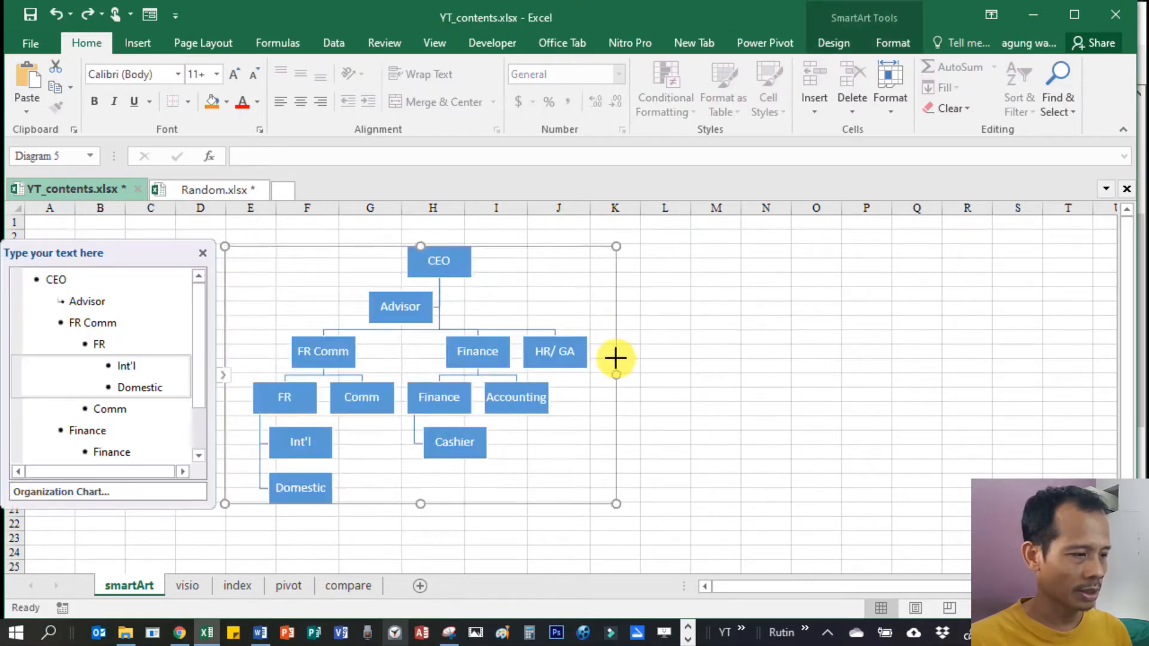
{"action": "left_click", "coordinate": [748, 396]}
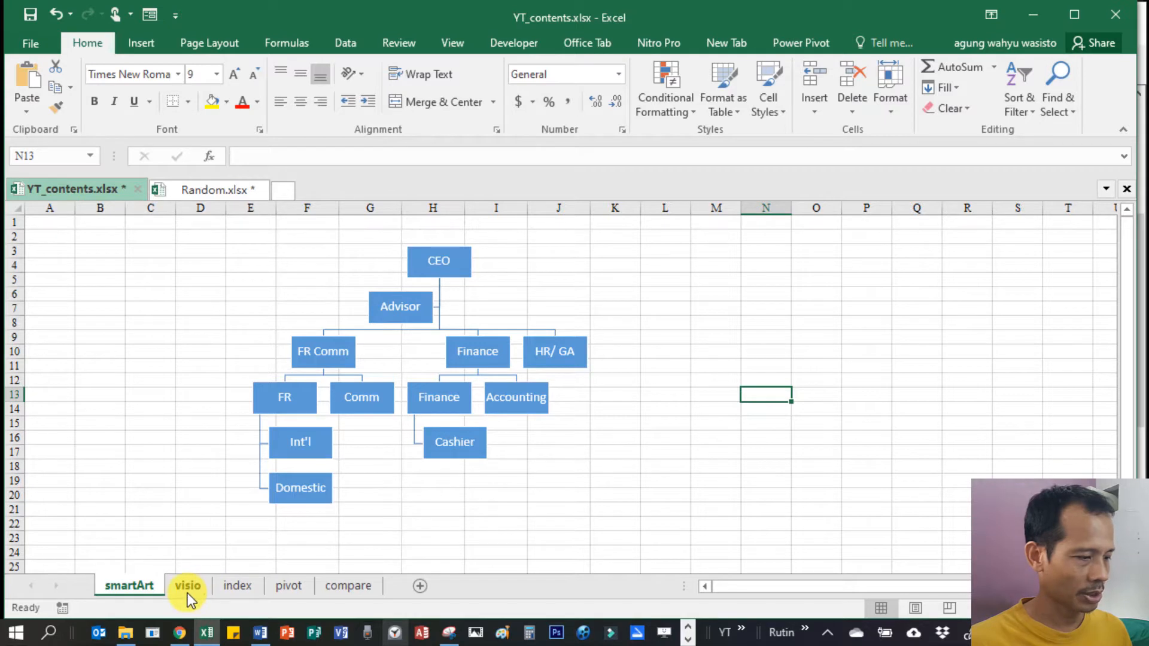
Open the visio sheet and insert the Visio Data Visualizer add-in with cell A1 selected.
{"action": "left_click", "coordinate": [159, 500]}
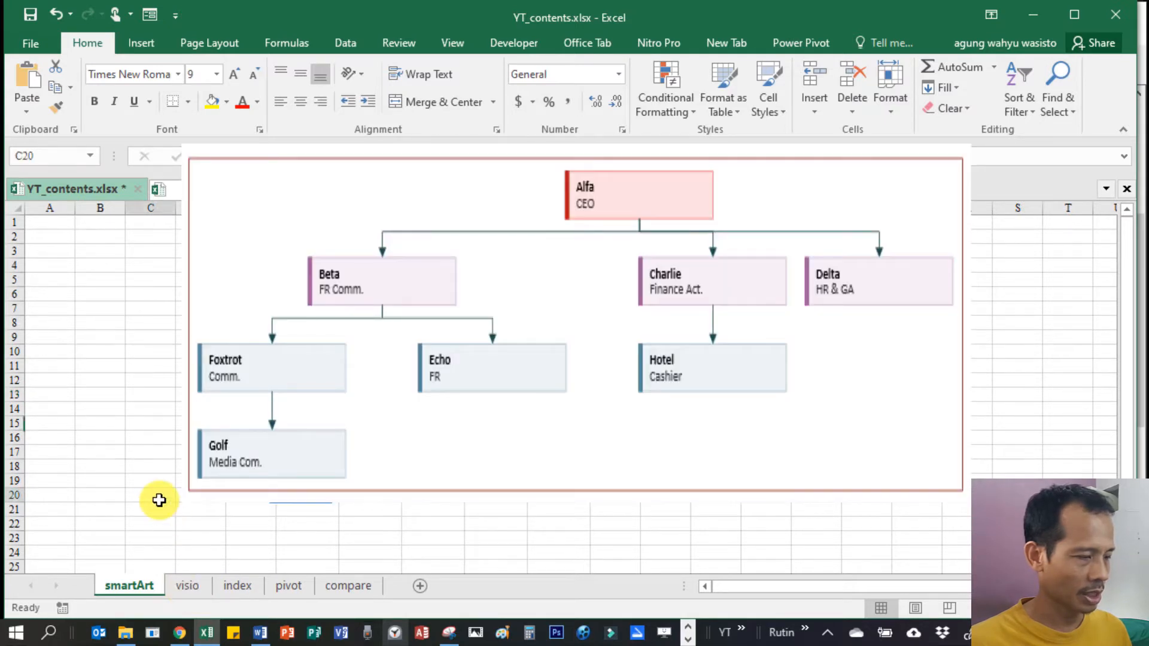
{"action": "left_click", "coordinate": [181, 586]}
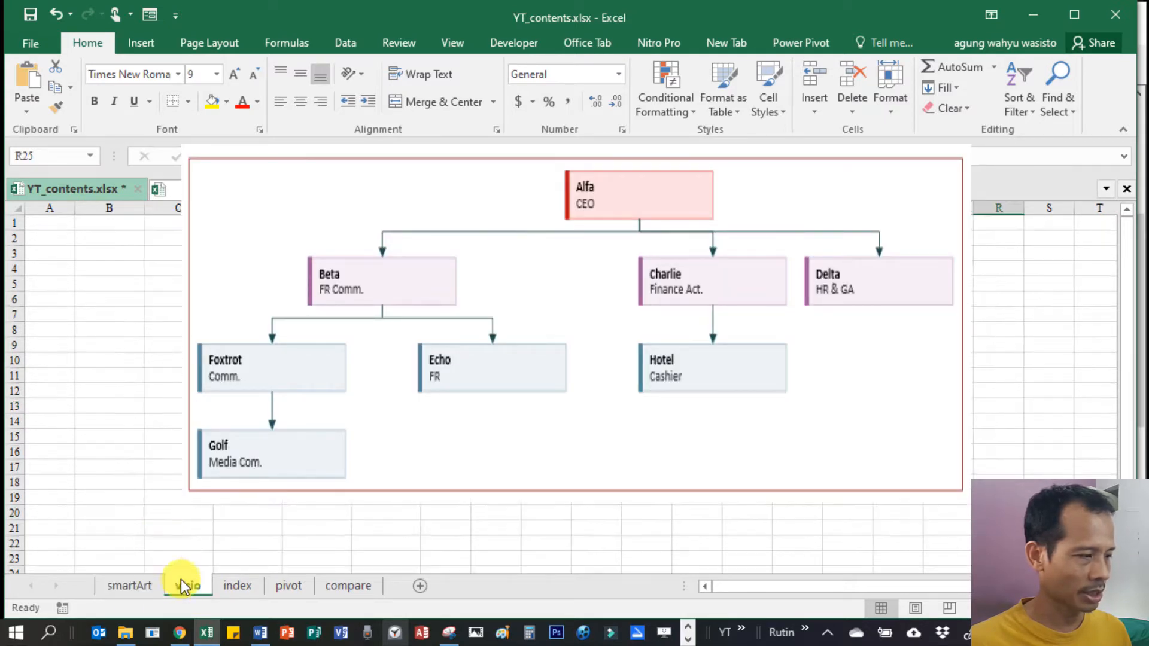
{"action": "left_click", "coordinate": [138, 267]}
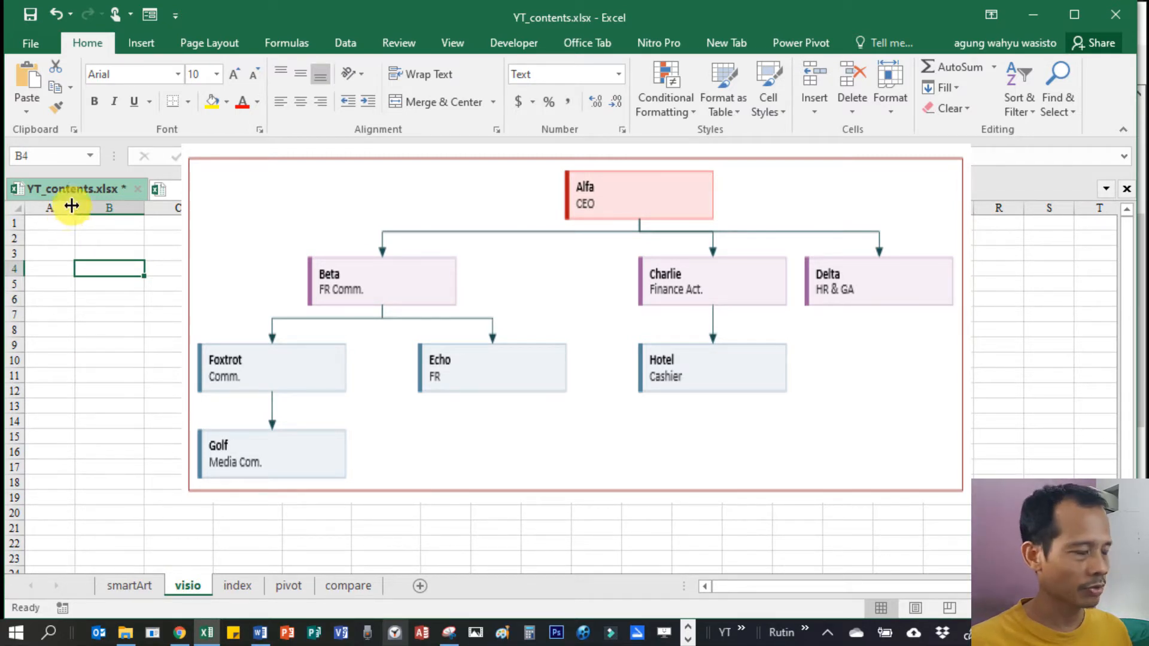
{"action": "left_click", "coordinate": [70, 234]}
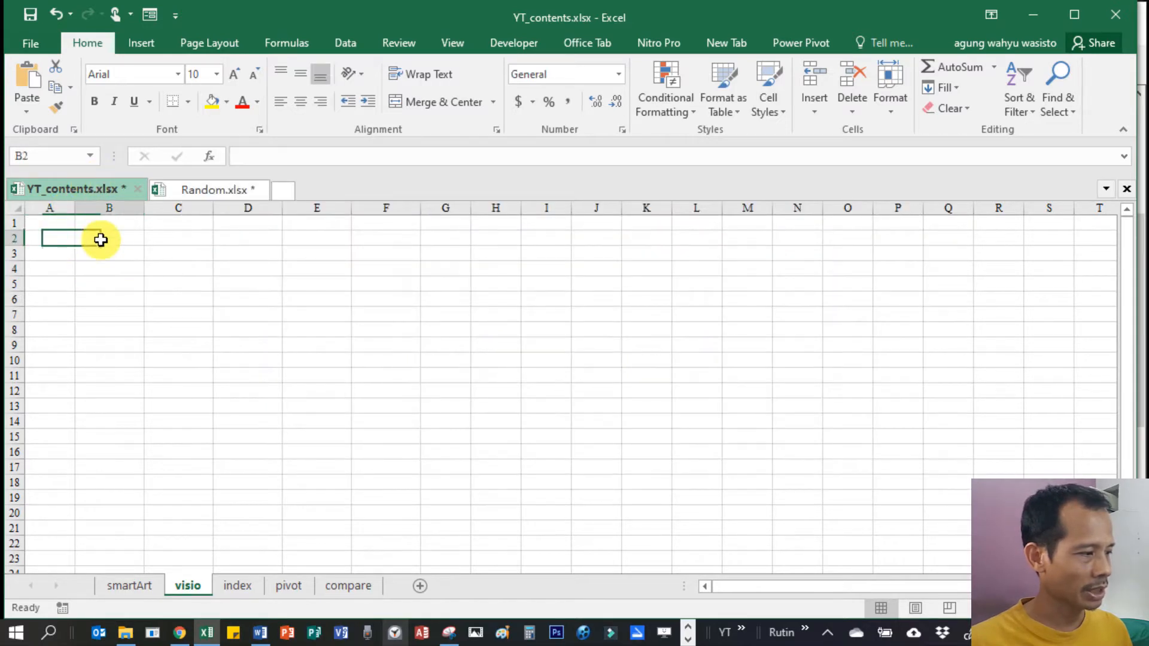
{"action": "left_click", "coordinate": [66, 221]}
{"action": "left_click", "coordinate": [141, 45]}
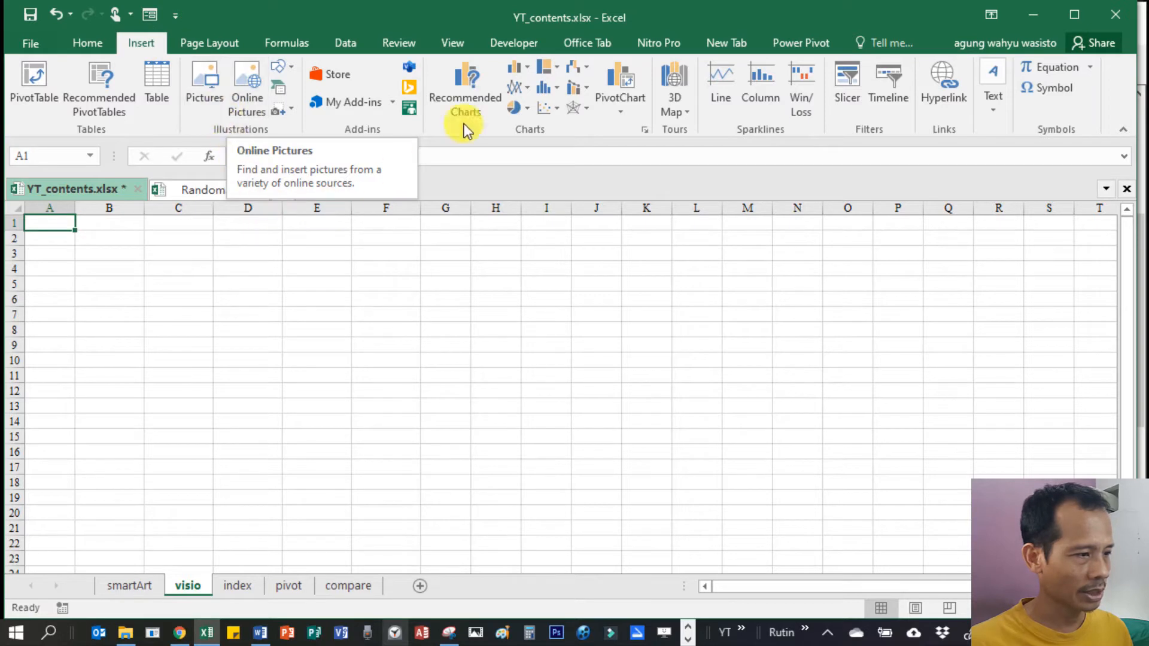
{"action": "left_click", "coordinate": [409, 67]}
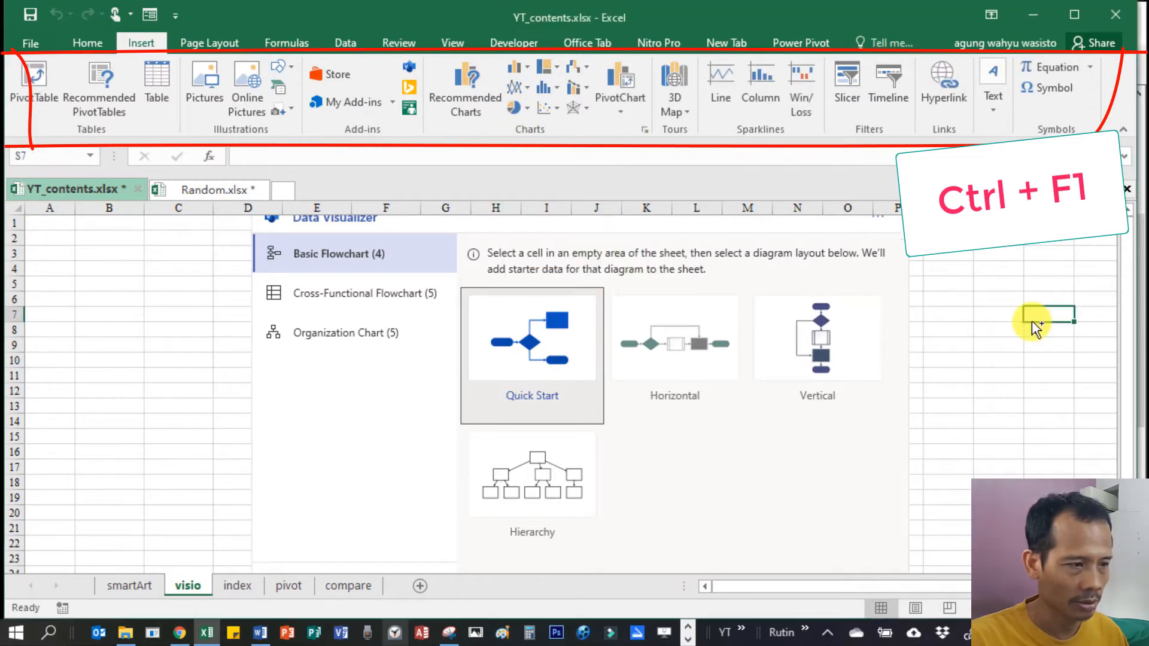
Select cell R4, collapse the ribbon to gain space, and reposition the Data Visualizer frame so its header is fully visible.
{"action": "left_click", "coordinate": [949, 313]}
{"action": "left_click", "coordinate": [998, 274]}
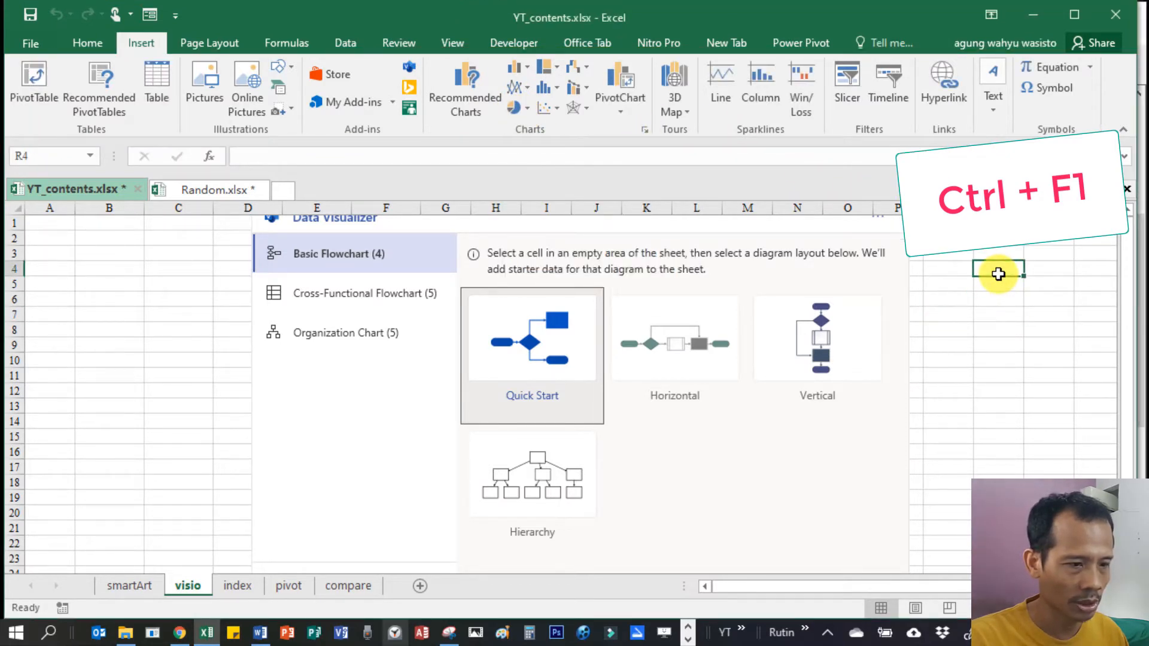
{"action": "key", "text": "ctrl+F1"}
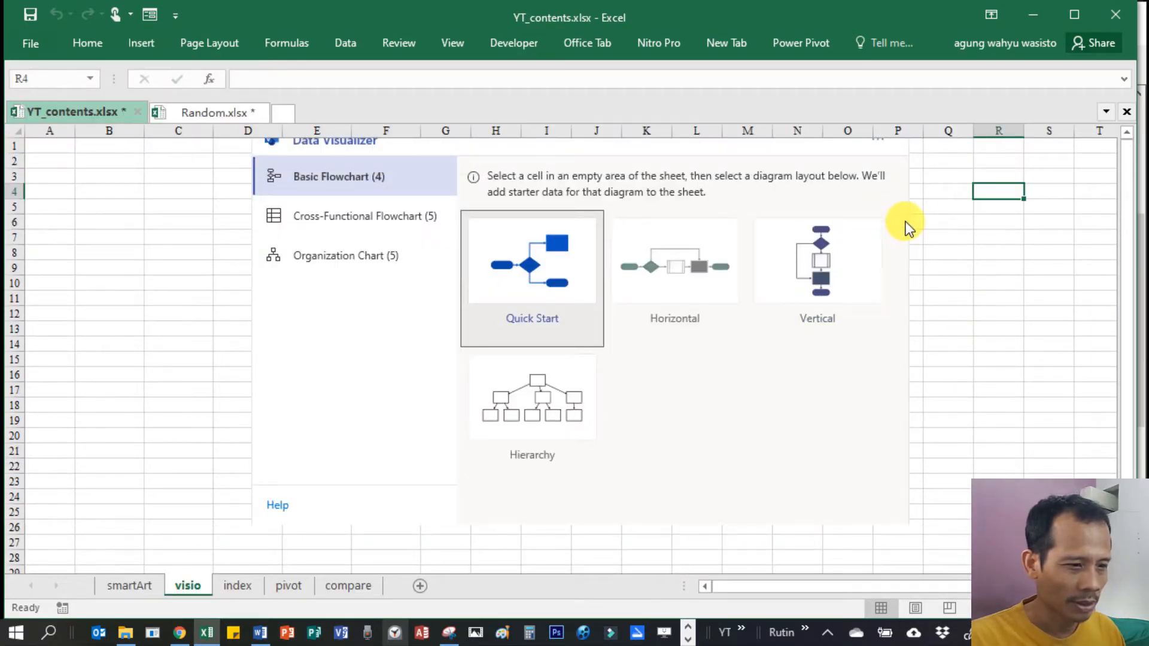
{"action": "left_click_drag", "start_coordinate": [906, 219], "coordinate": [899, 249]}
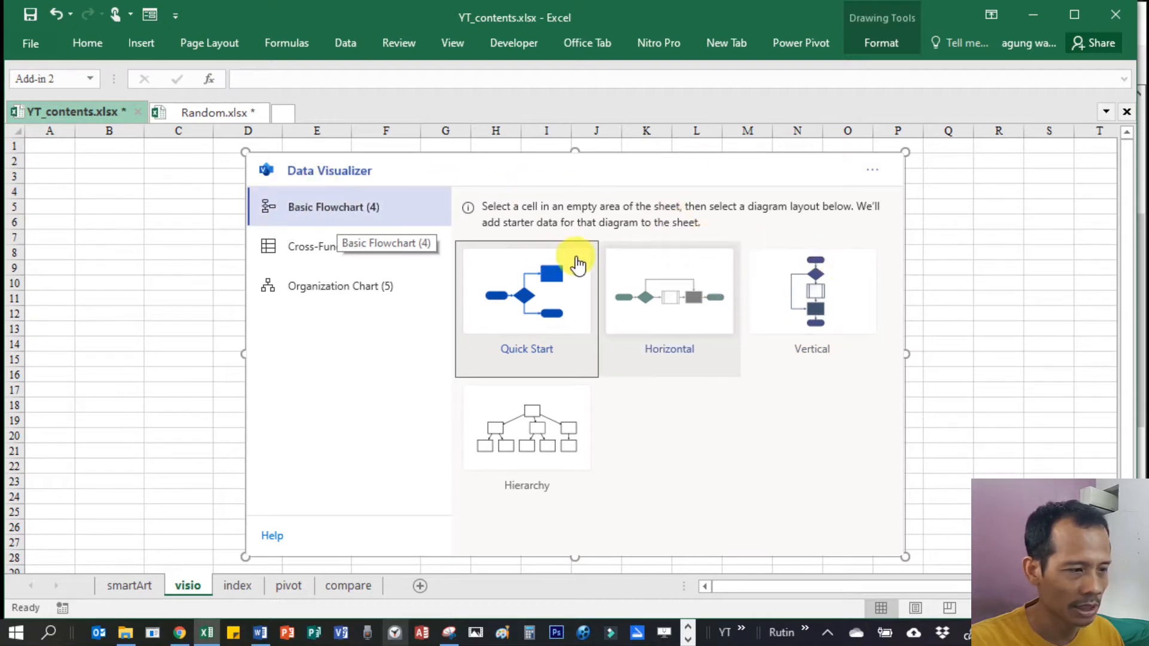
Browse the Data Visualizer's flowchart categories and create a Vertical organization chart with its starter data at cell R4.
{"action": "left_click", "coordinate": [318, 239]}
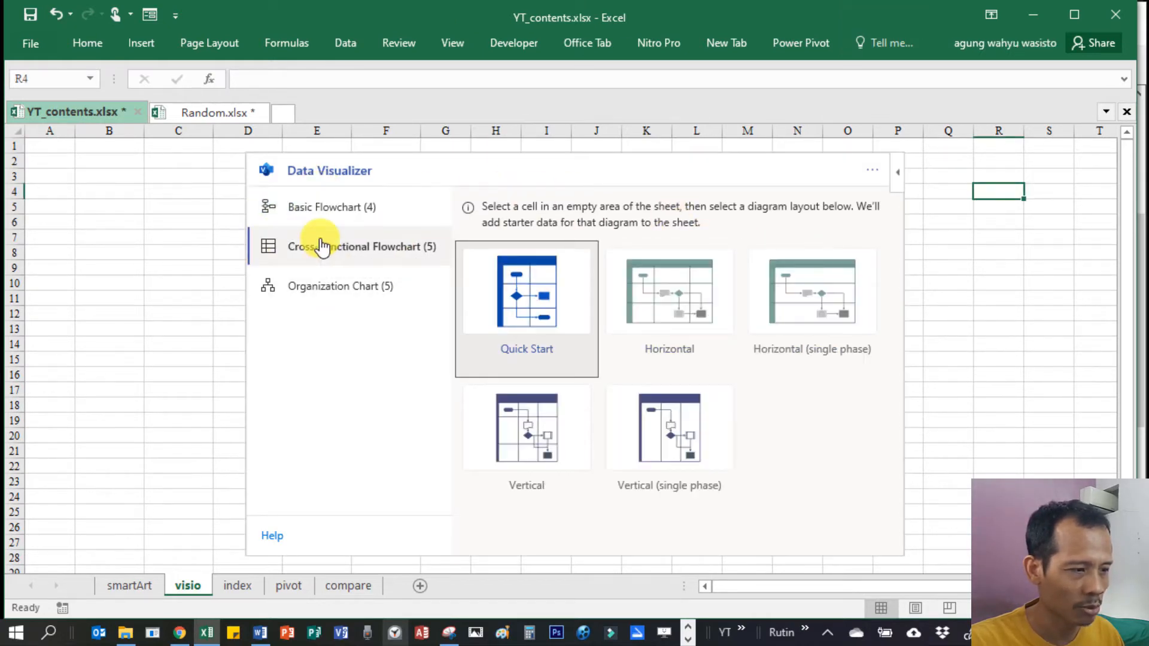
{"action": "left_click", "coordinate": [330, 215]}
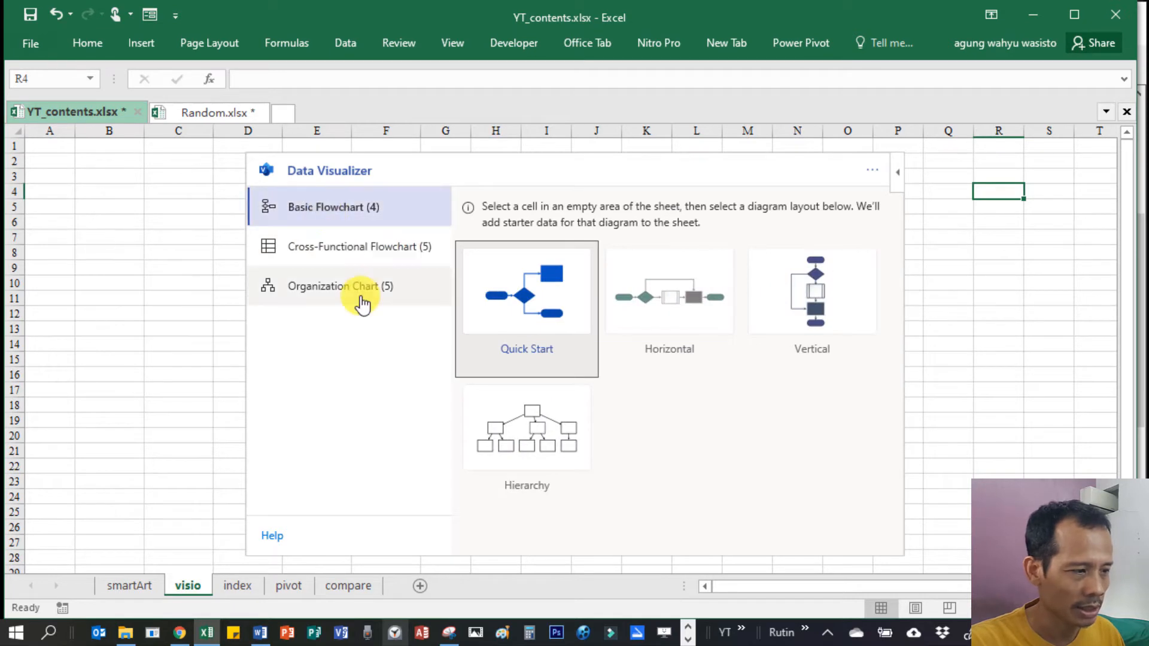
{"action": "left_click", "coordinate": [323, 291]}
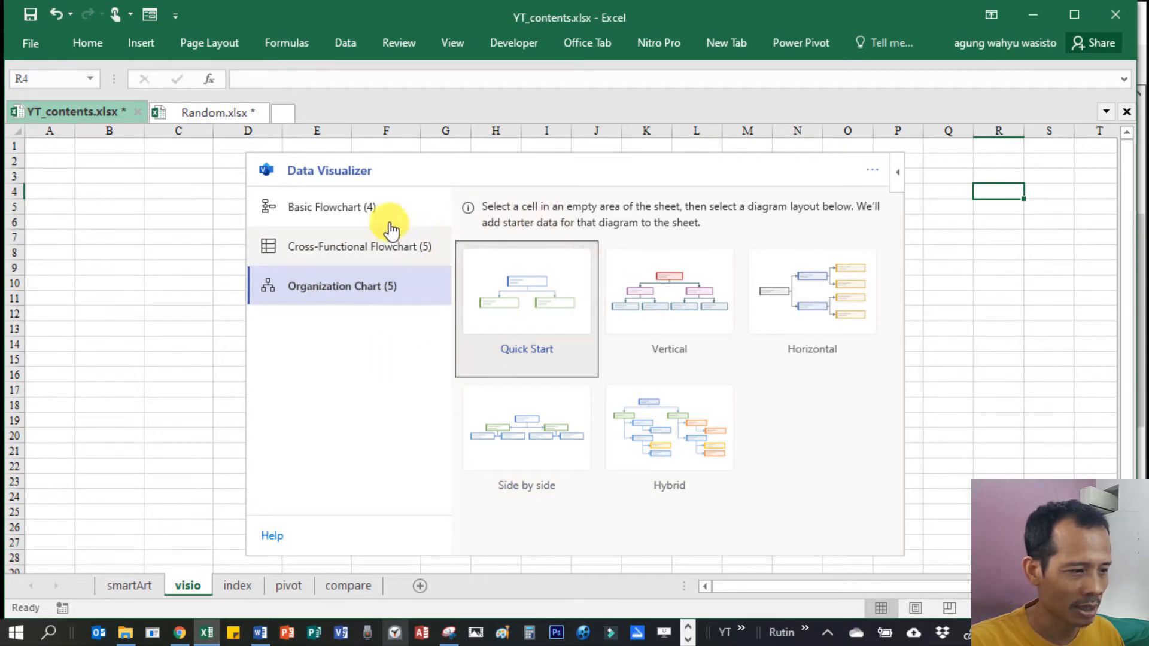
{"action": "left_click", "coordinate": [656, 304]}
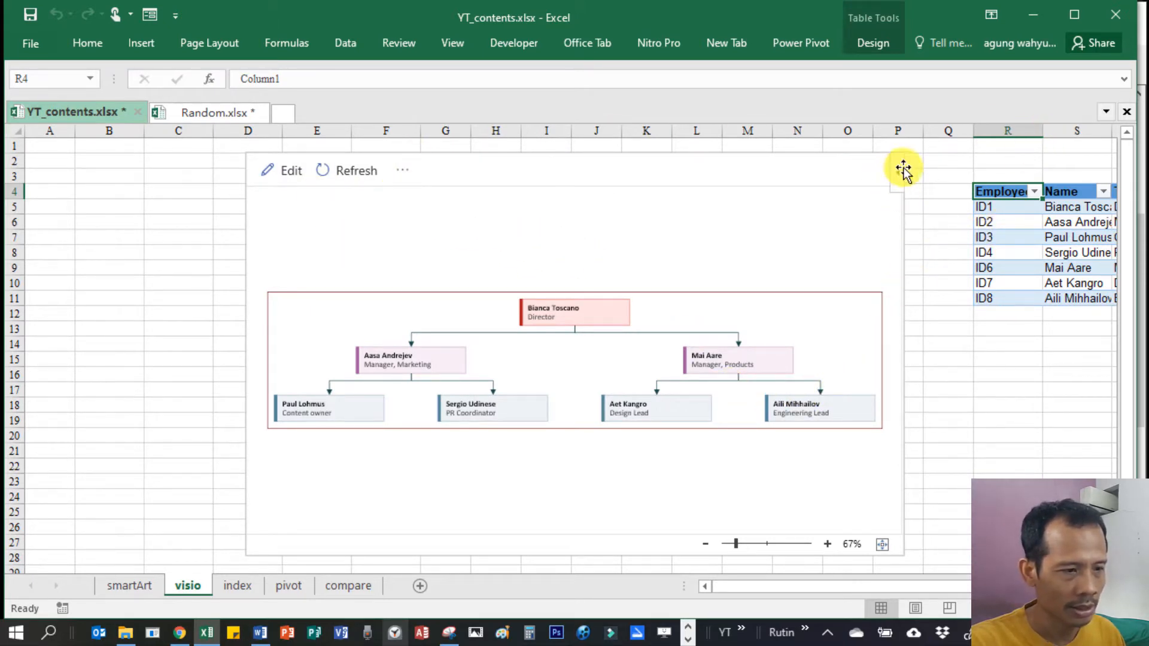
Delete the starter data table in R4:V11 and the organization chart diagram from the sheet.
{"action": "left_click", "coordinate": [945, 181]}
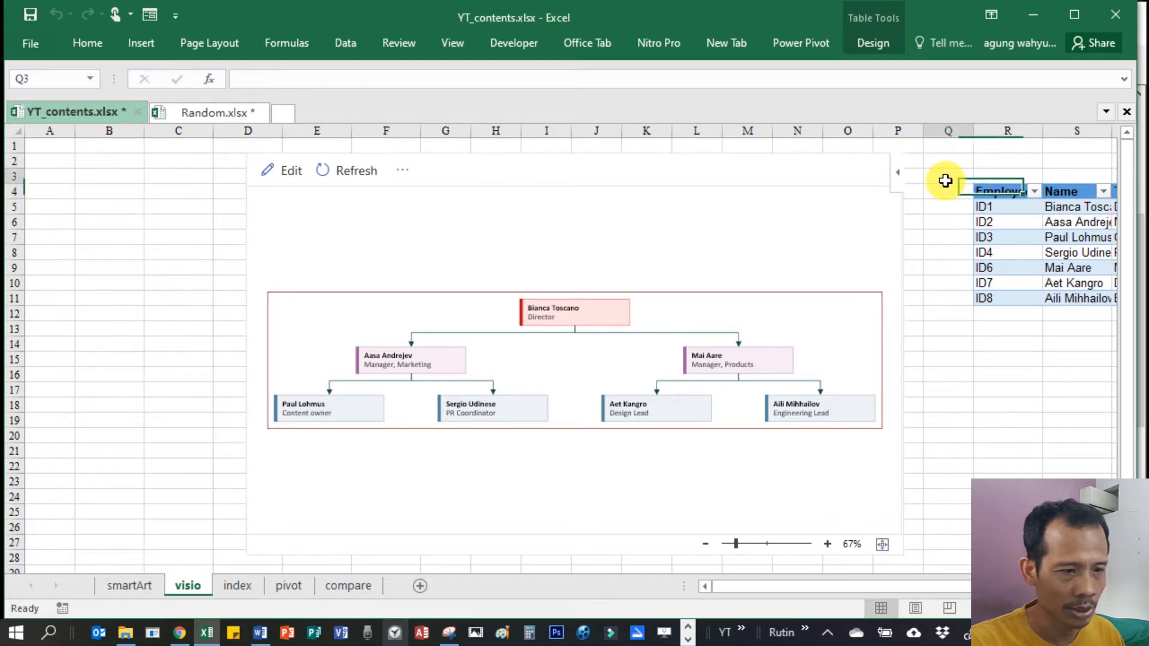
{"action": "left_click_drag", "start_coordinate": [993, 195], "coordinate": [1055, 305]}
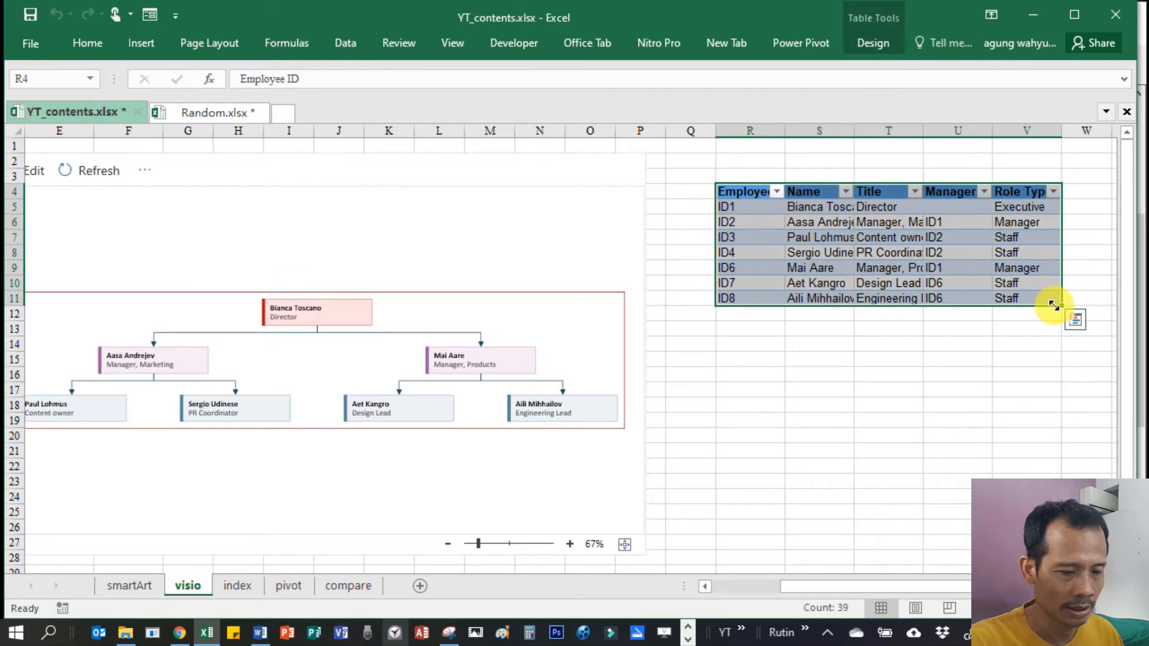
{"action": "key", "text": "Delete"}
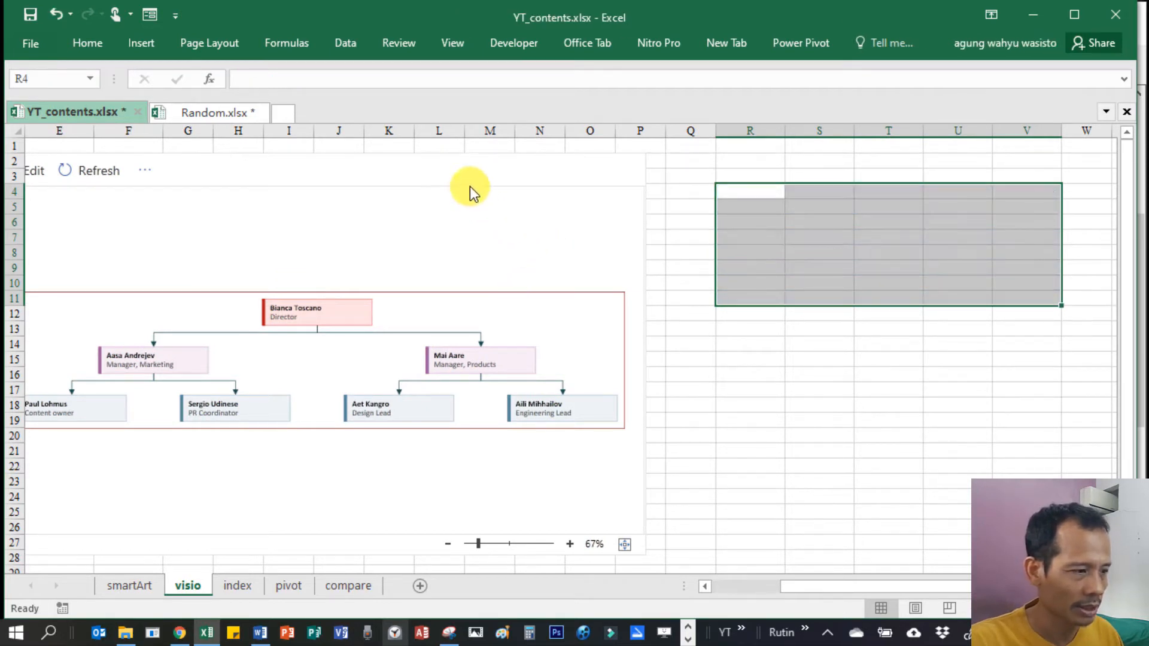
{"action": "left_click", "coordinate": [634, 236]}
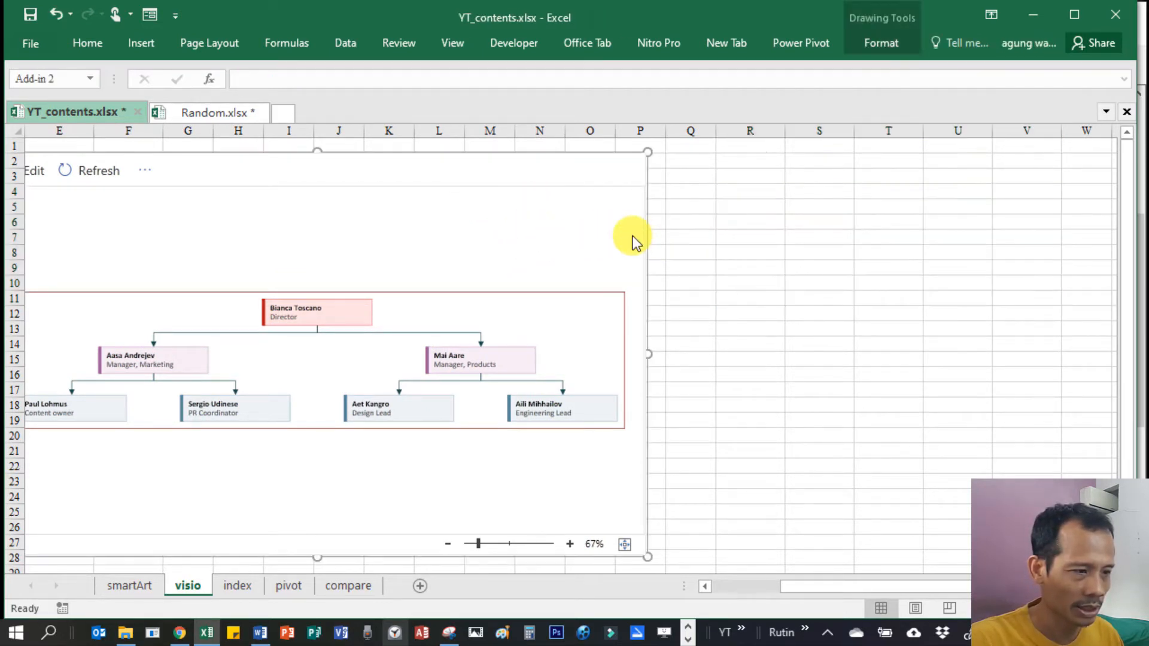
{"action": "key", "text": "Delete"}
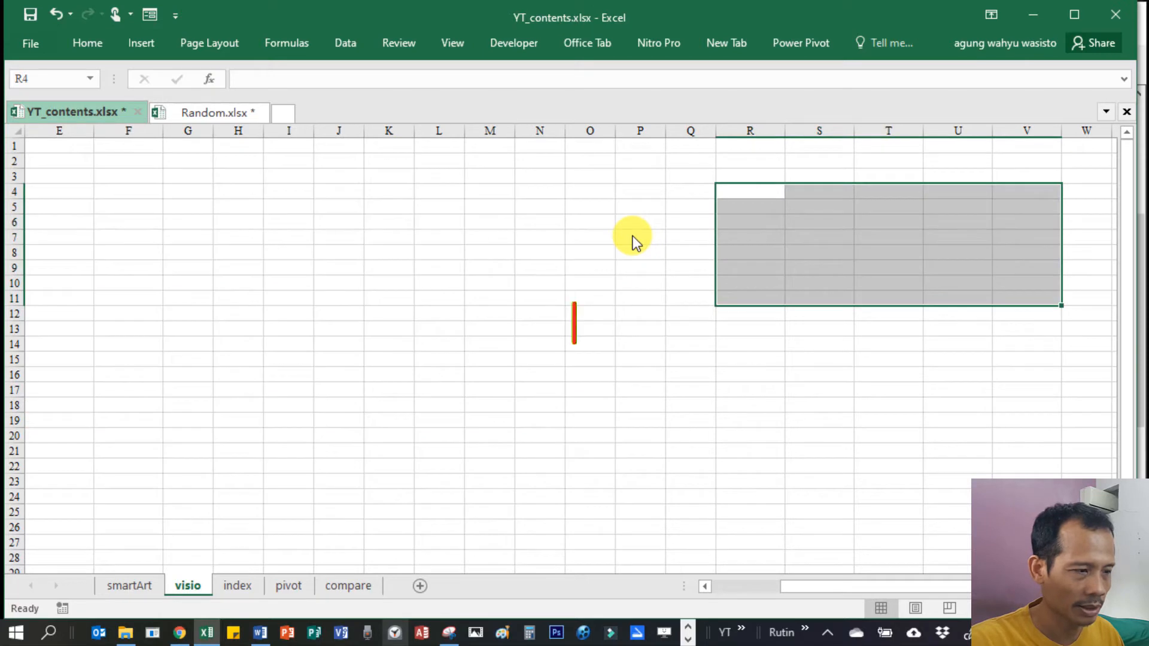
Insert a Visio Data Visualizer organization chart using the Vertical layout, with its starter data at cell A1.
{"action": "left_click", "coordinate": [733, 595]}
{"action": "left_click", "coordinate": [47, 146]}
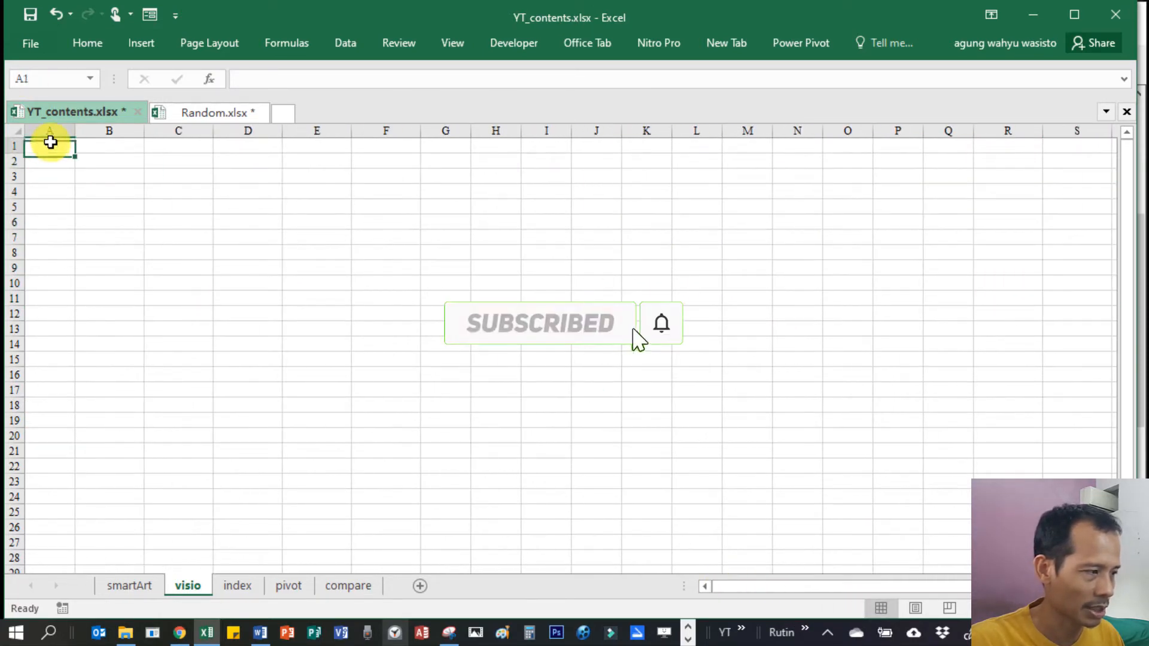
{"action": "left_click", "coordinate": [150, 41]}
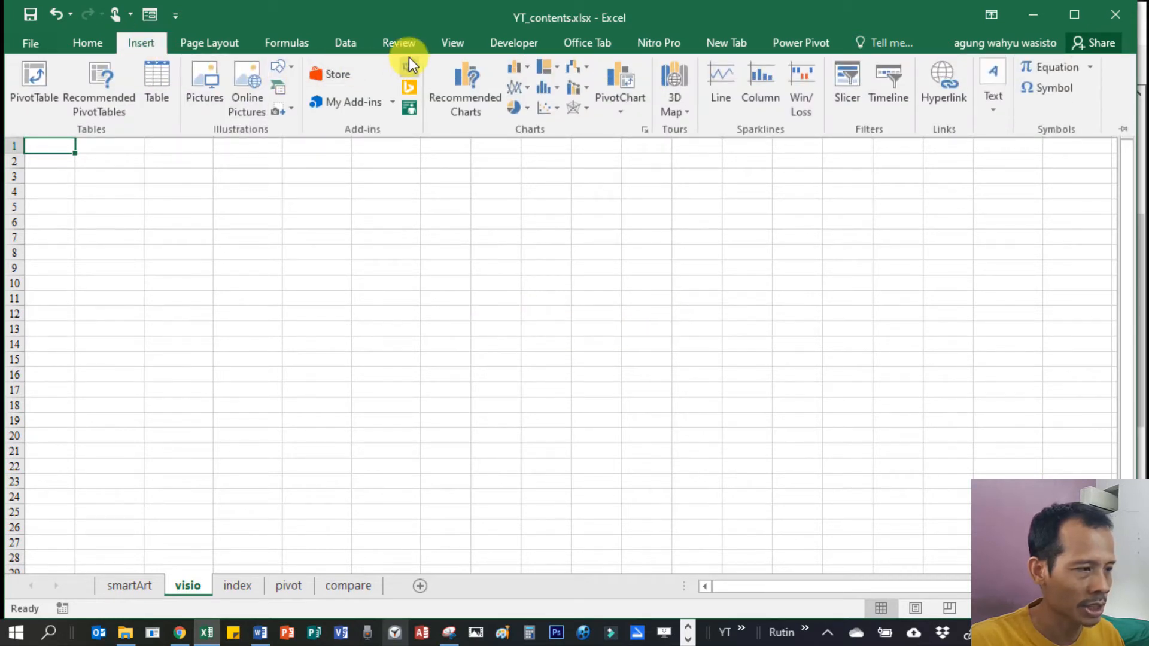
{"action": "left_click", "coordinate": [412, 65]}
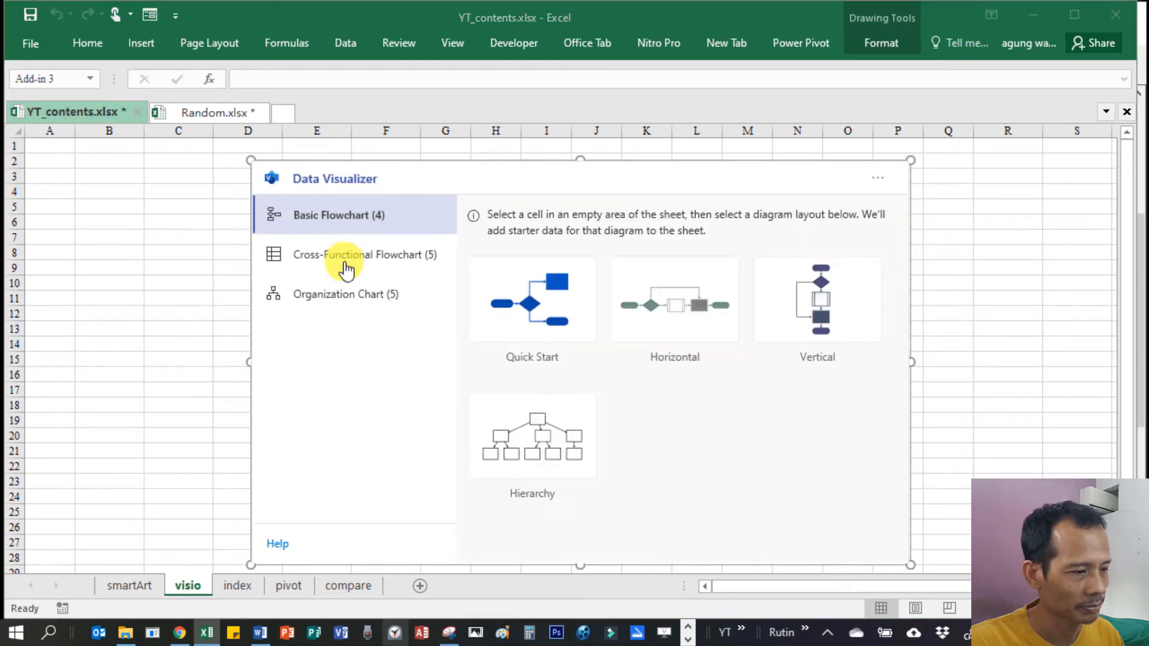
{"action": "left_click", "coordinate": [346, 294]}
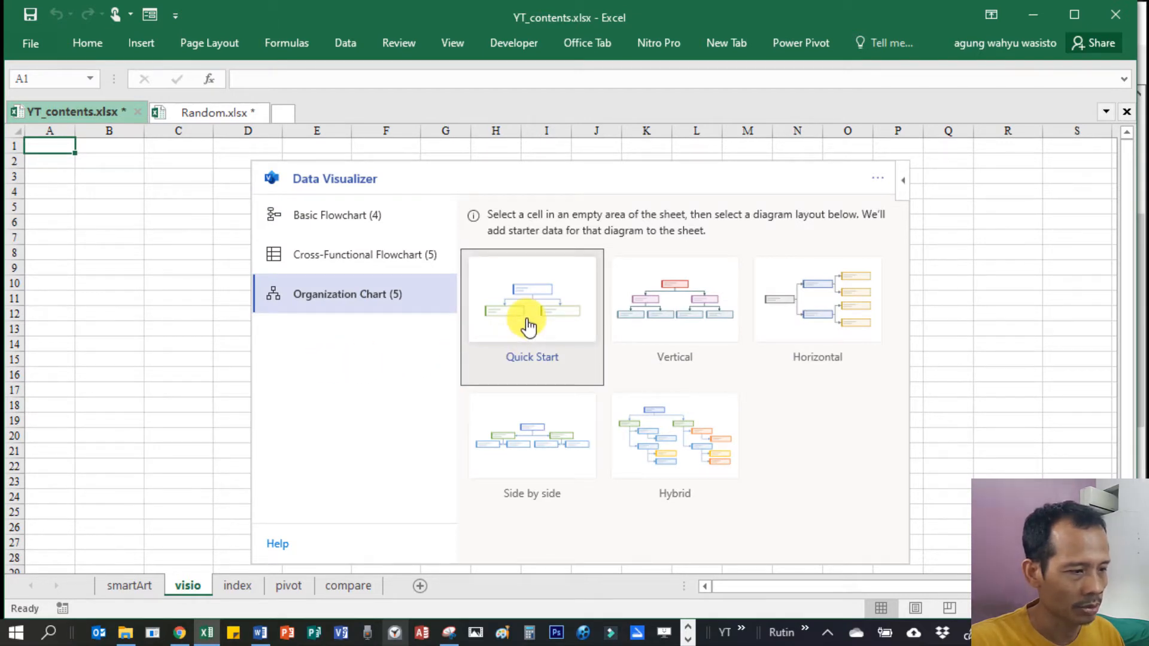
{"action": "left_click", "coordinate": [689, 298]}
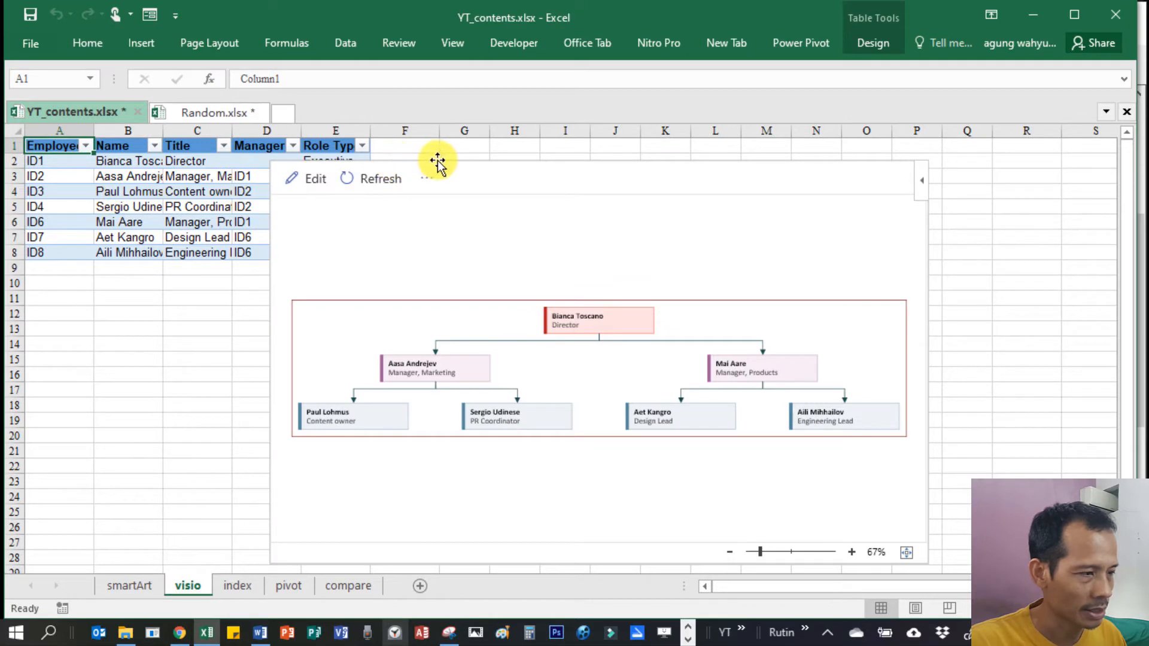
Move the diagram clear of the data table, widen the Name column to fit its entries, and narrow the Employee ID column.
{"action": "mouse_move", "coordinate": [441, 167]}
{"action": "left_mouse_down"}
{"action": "mouse_move", "coordinate": [549, 154]}
{"action": "mouse_move", "coordinate": [539, 155]}
{"action": "left_mouse_up"}
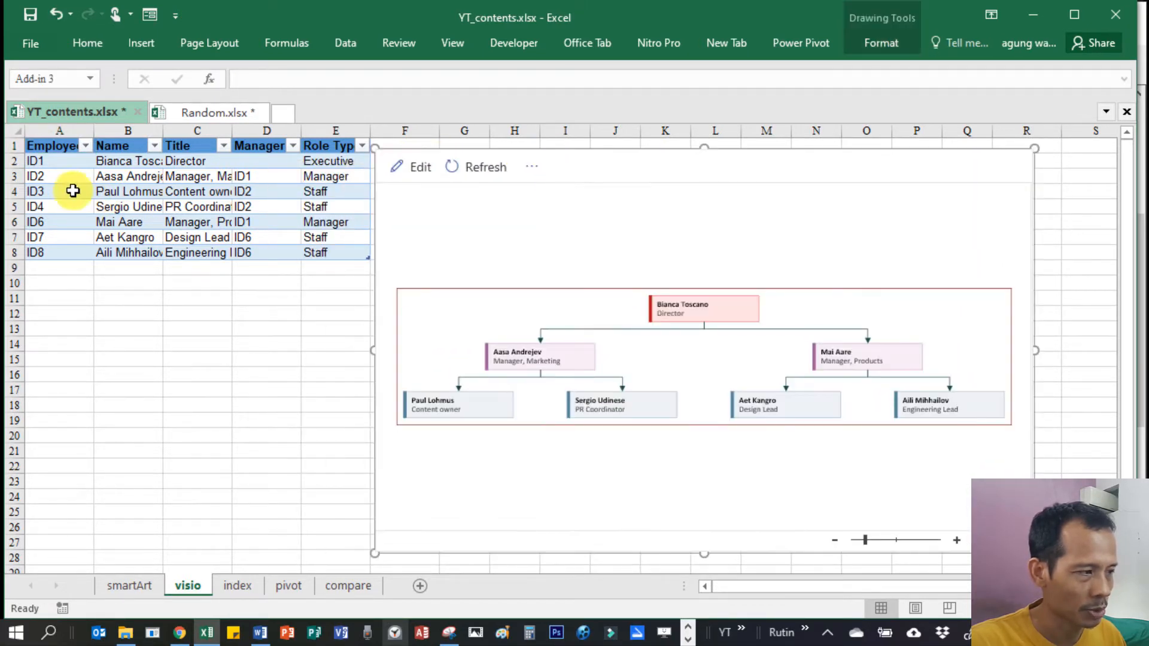
{"action": "left_click", "coordinate": [57, 163]}
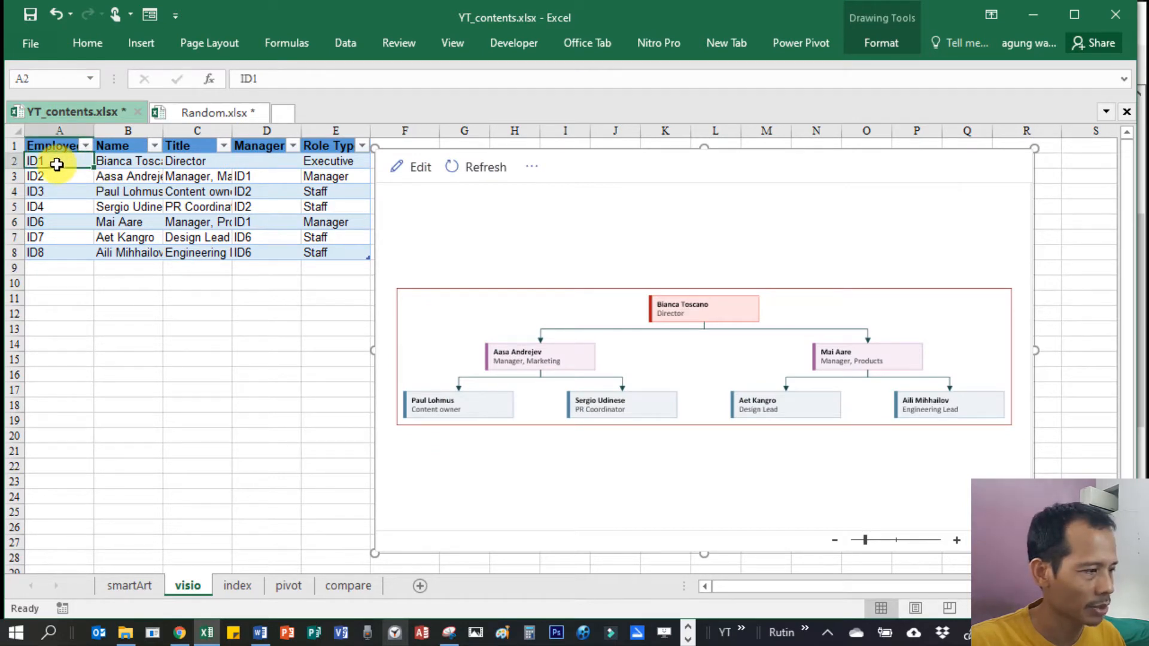
{"action": "left_click_drag", "start_coordinate": [163, 129], "coordinate": [180, 131]}
{"action": "left_click_drag", "start_coordinate": [95, 129], "coordinate": [80, 129]}
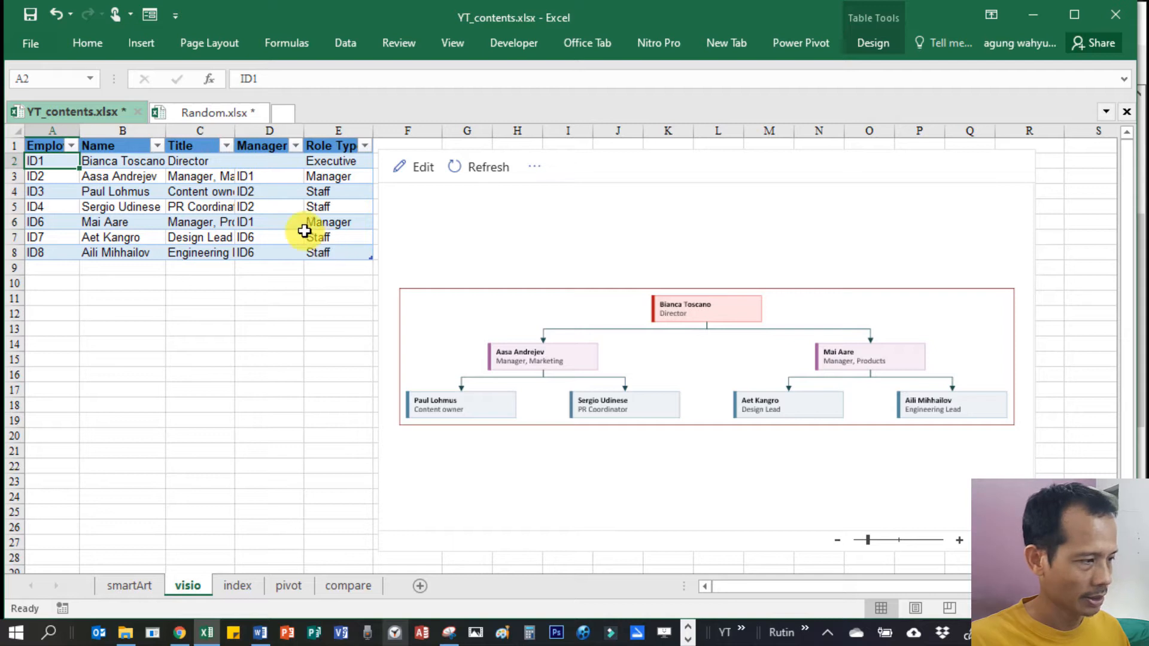
In the ID1 row of the table, set the name to Alfa and the title to CEO.
{"action": "left_click", "coordinate": [126, 164]}
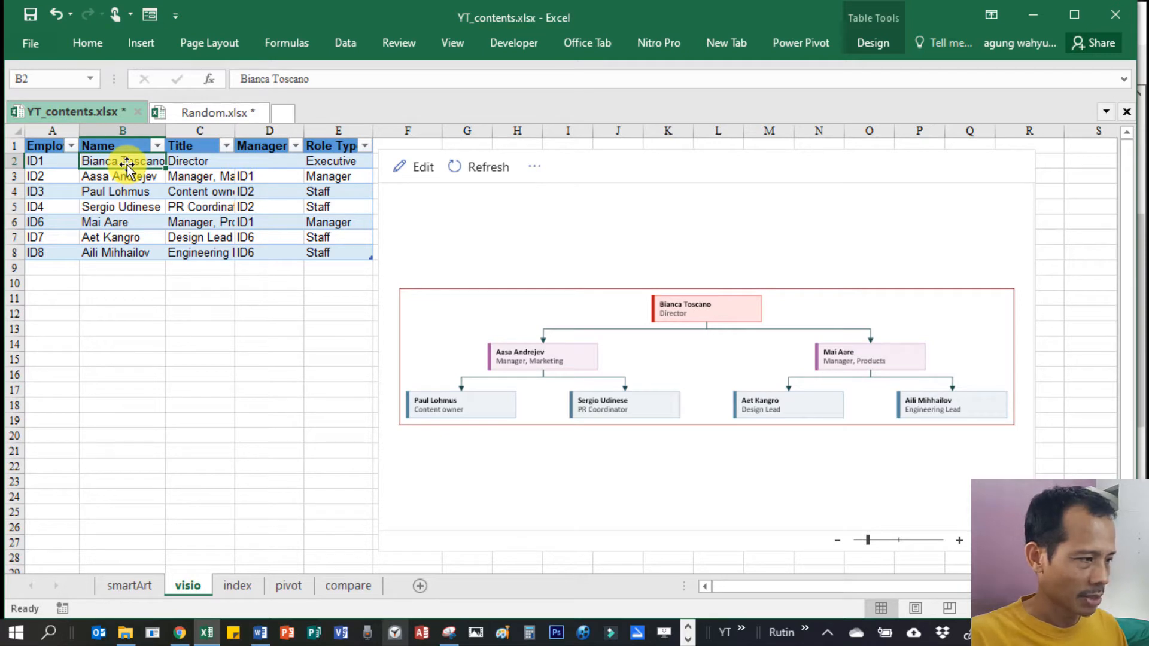
{"action": "type", "text": "Alfa"}
{"action": "key", "text": "Tab"}
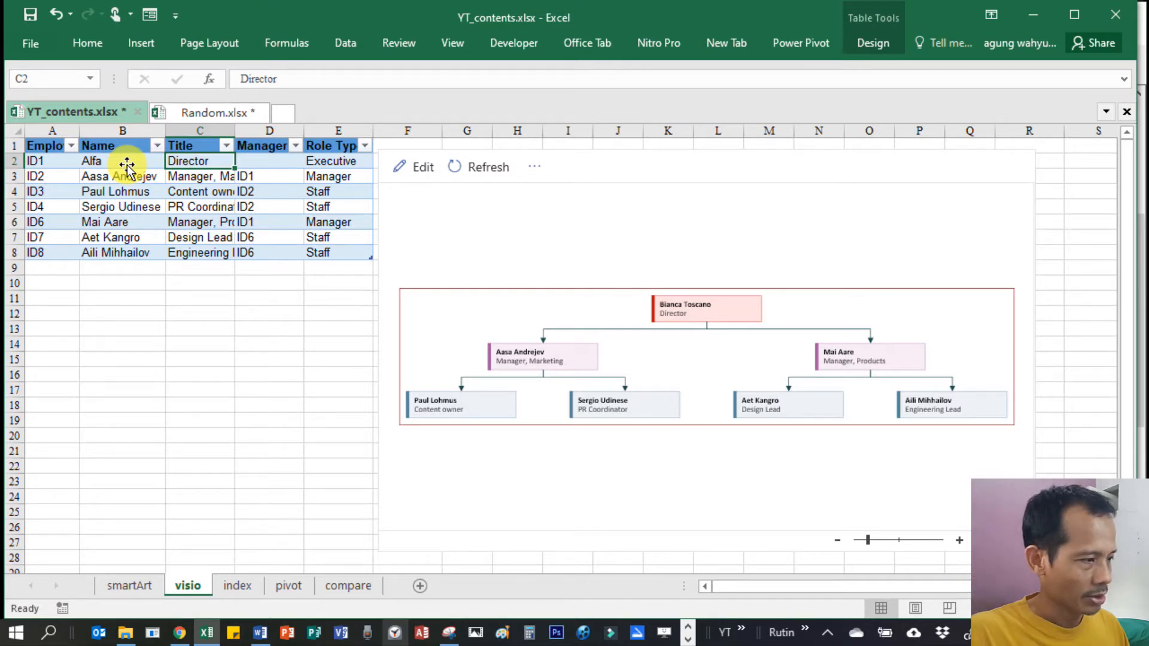
{"action": "type", "text": "CEO"}
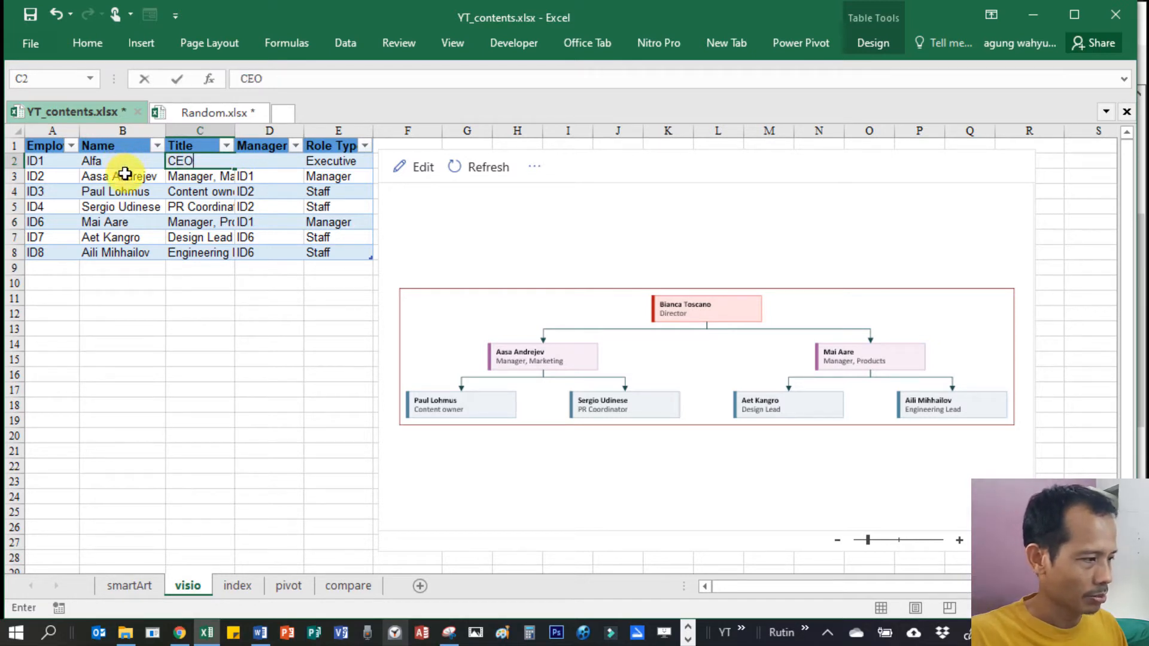
In the ID2 row of the table, set the name to Beta and the title to FR Comm.
{"action": "left_click", "coordinate": [125, 175]}
{"action": "type", "text": "Beta"}
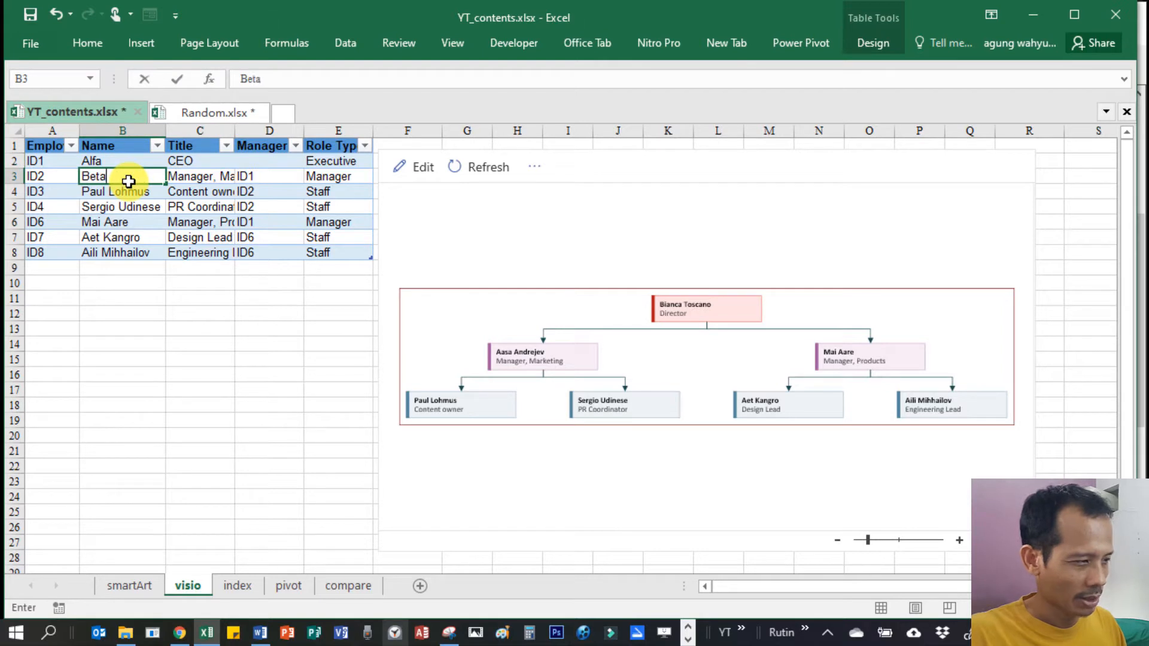
{"action": "key", "text": "Tab"}
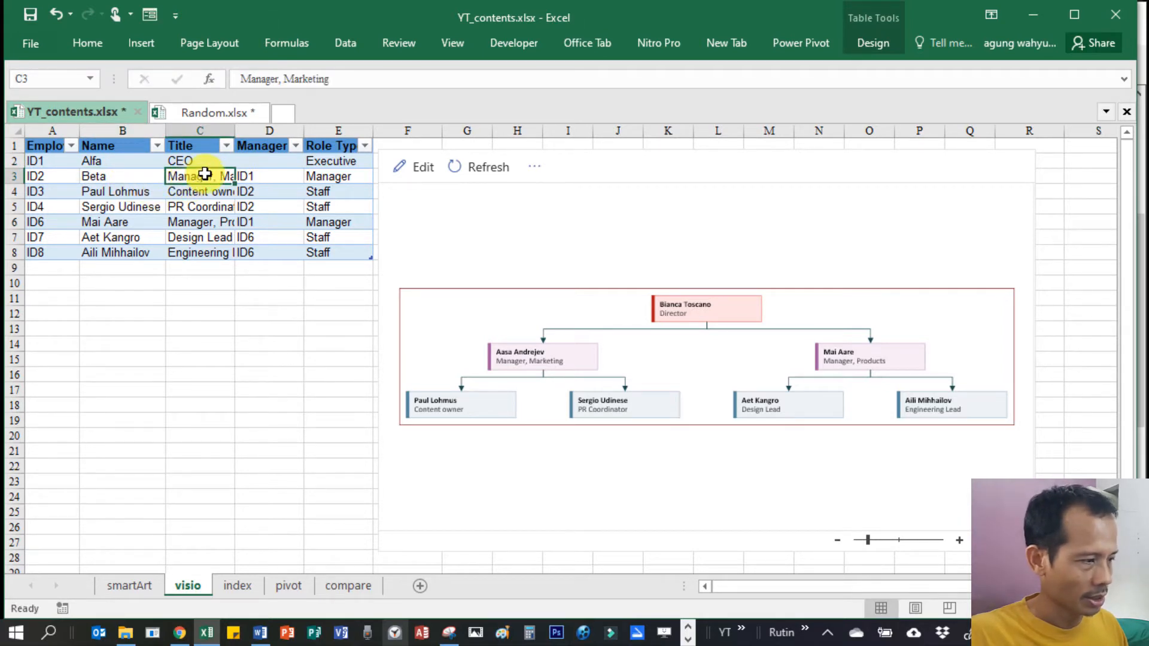
{"action": "type", "text": "FR"}
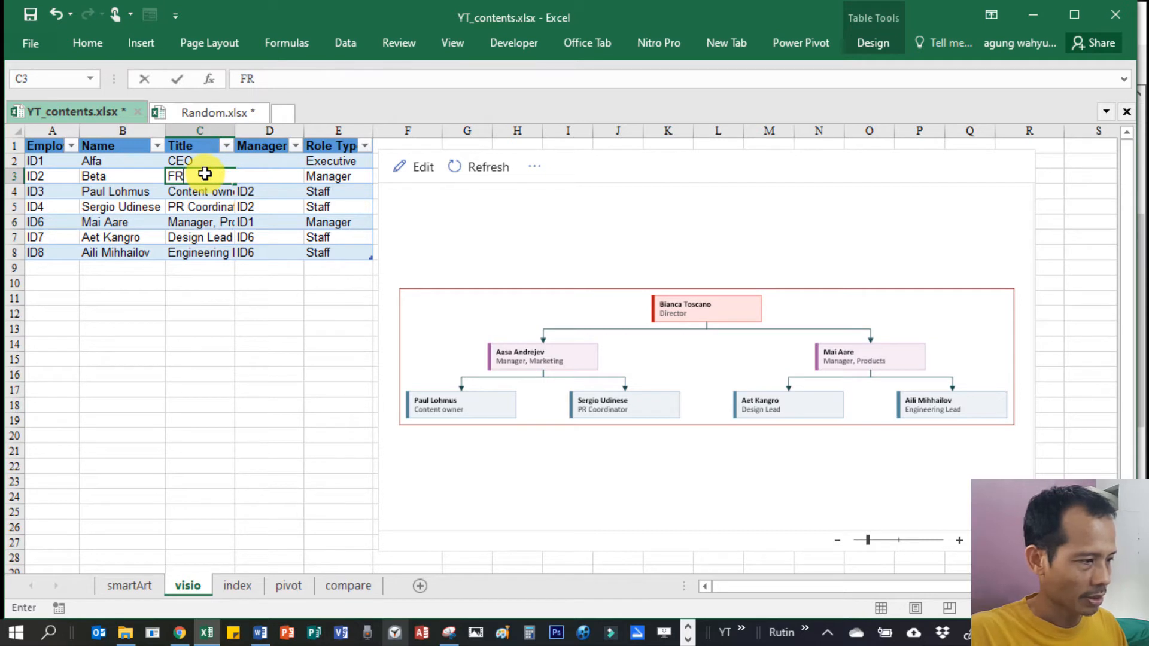
{"action": "key", "text": "BackSpace"}
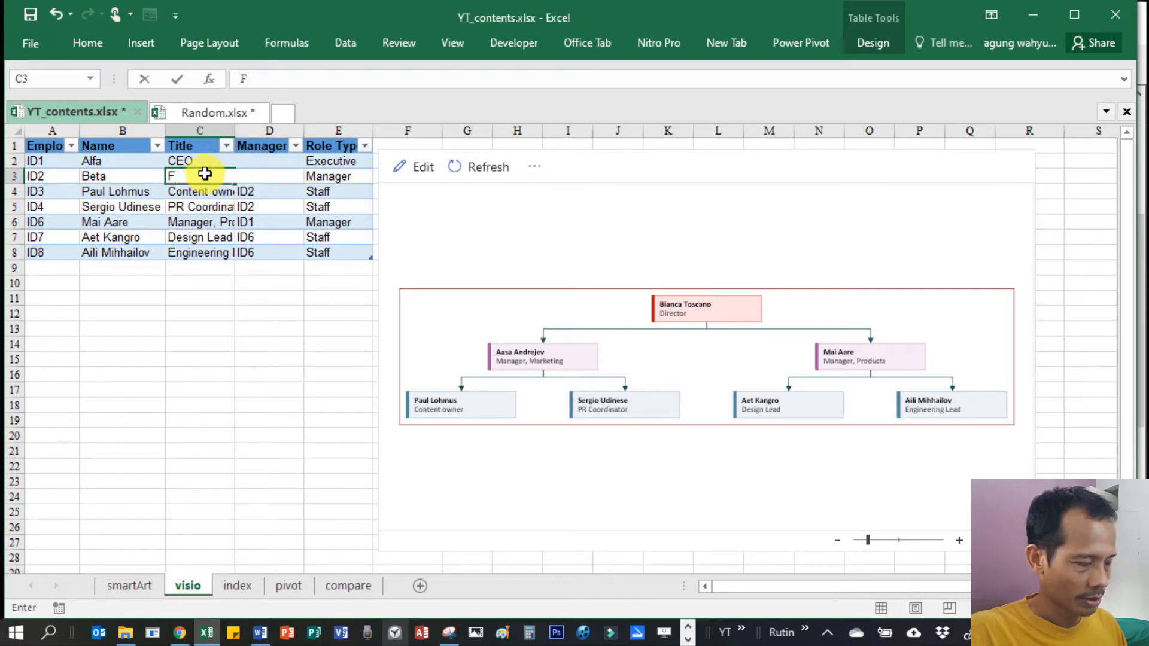
{"action": "type", "text": "R"}
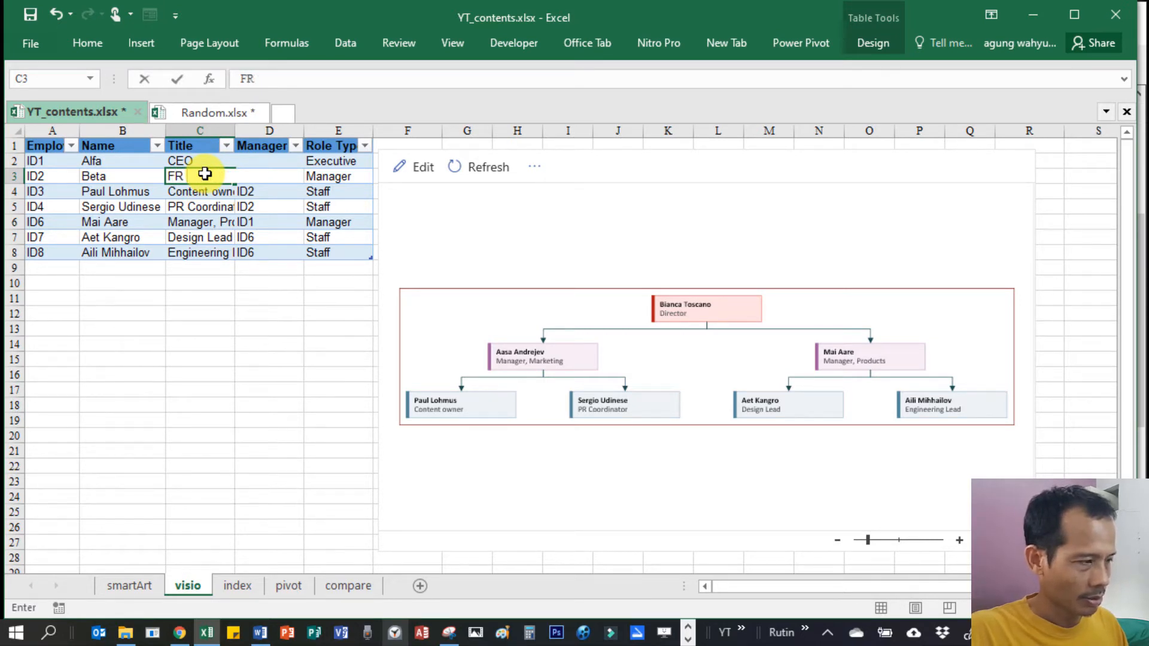
{"action": "type", "text": " Comm."}
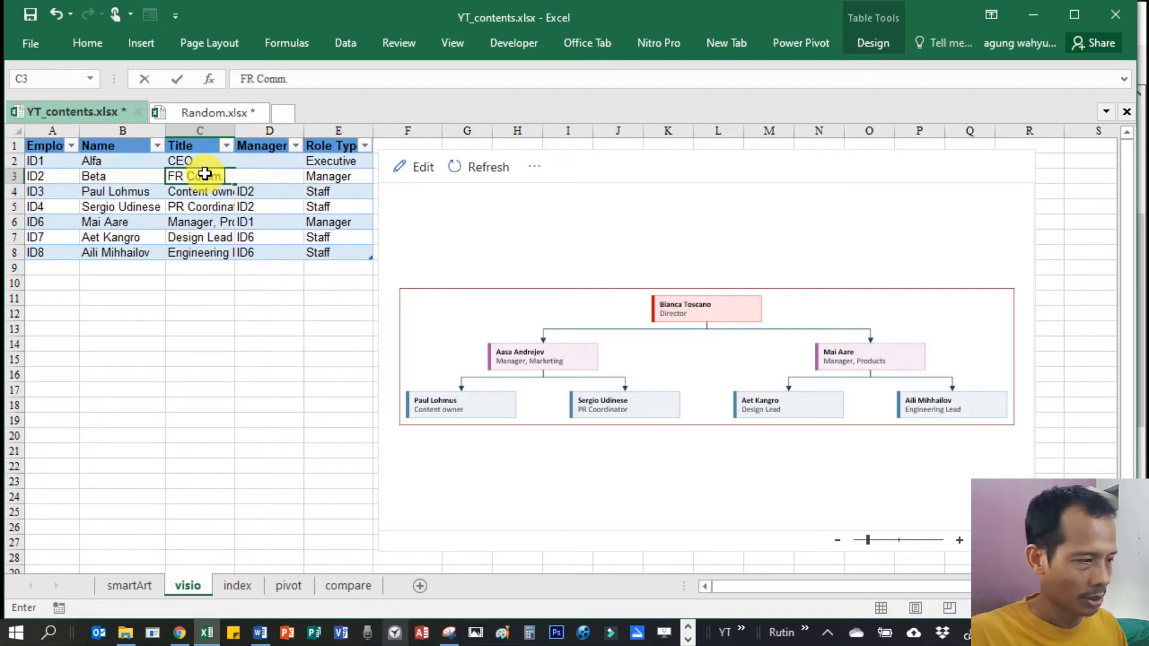
{"action": "left_click", "coordinate": [338, 177]}
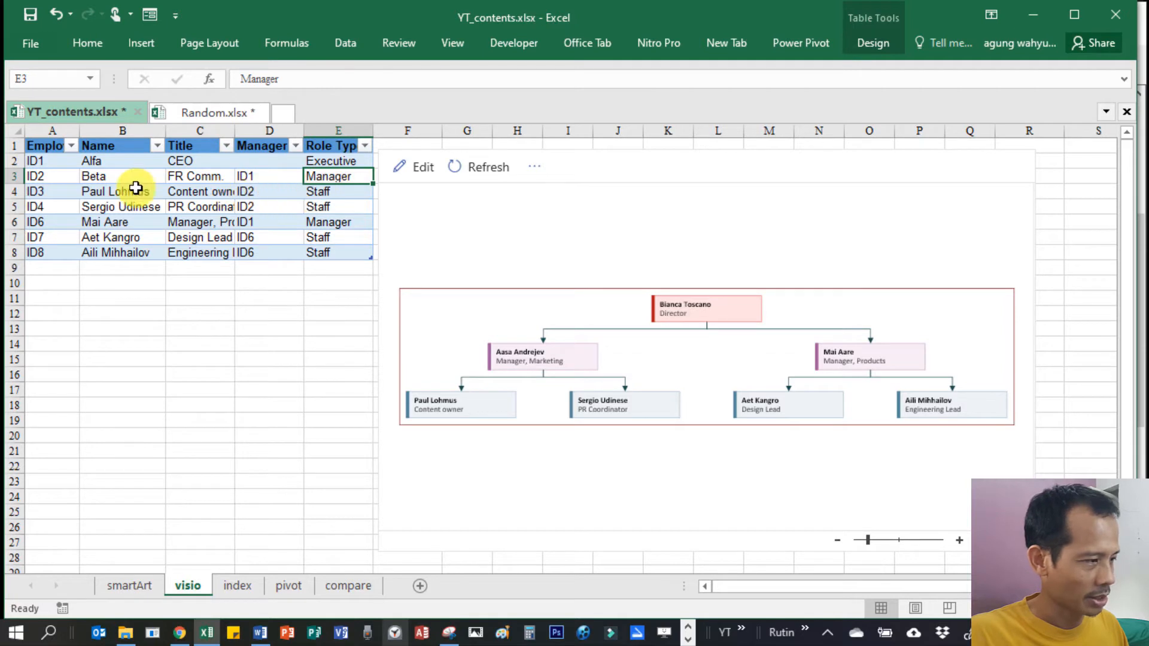
In the ID3 row, enter Charle as the name and Finance Act. as the title.
{"action": "left_click", "coordinate": [111, 193]}
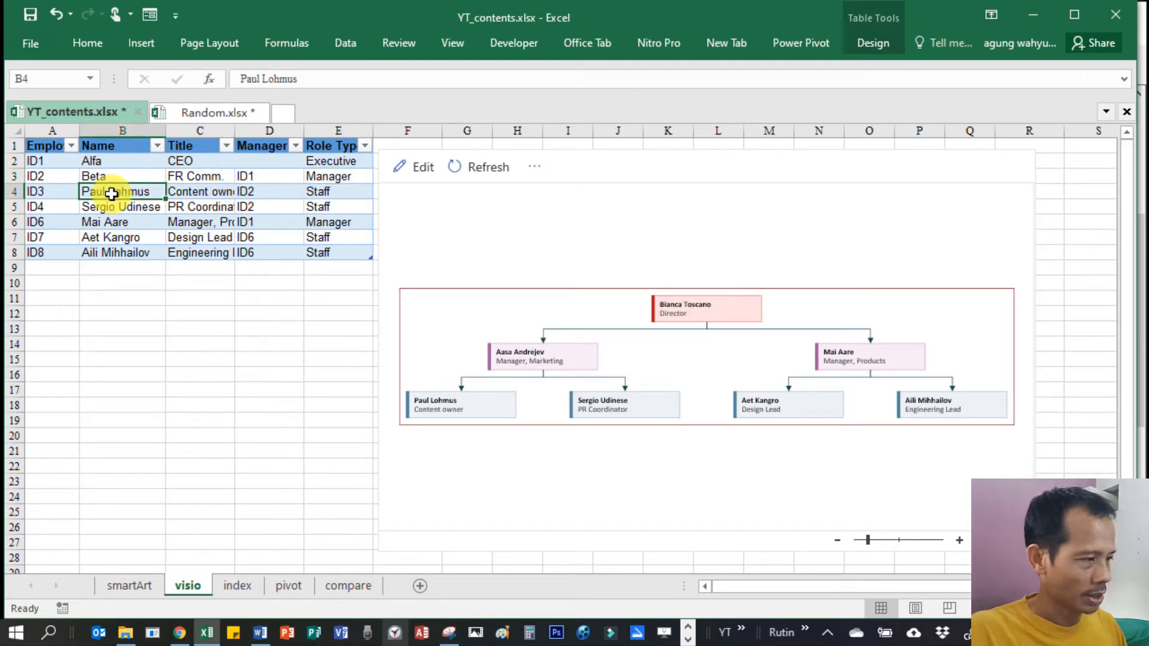
{"action": "type", "text": "Charle"}
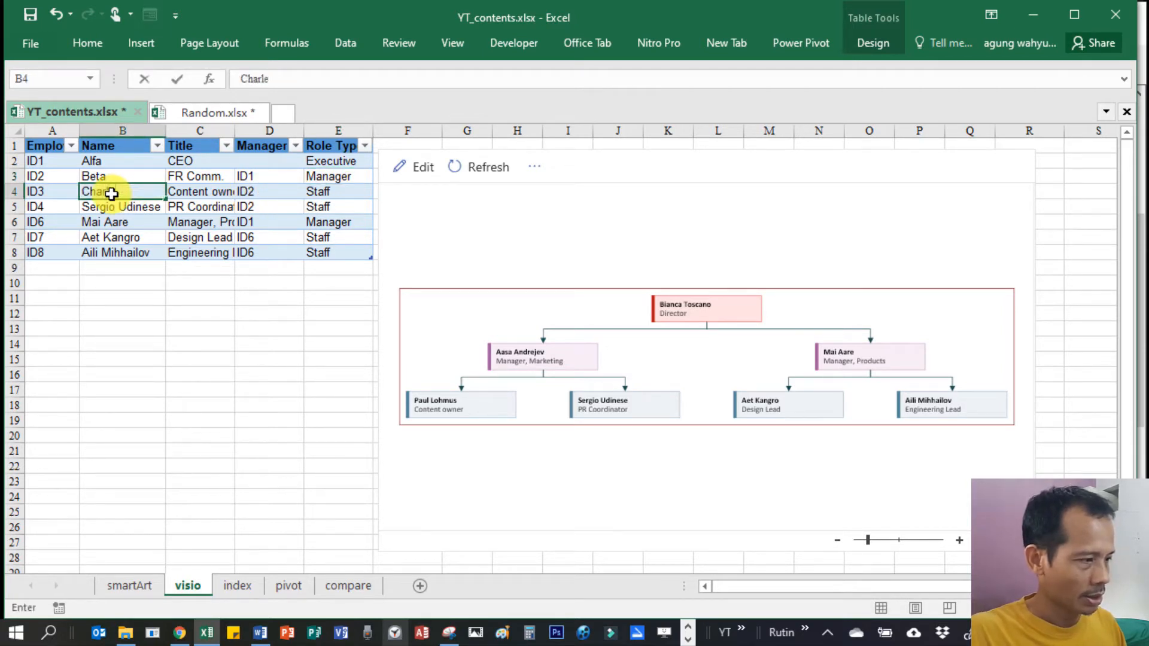
{"action": "left_click", "coordinate": [188, 197]}
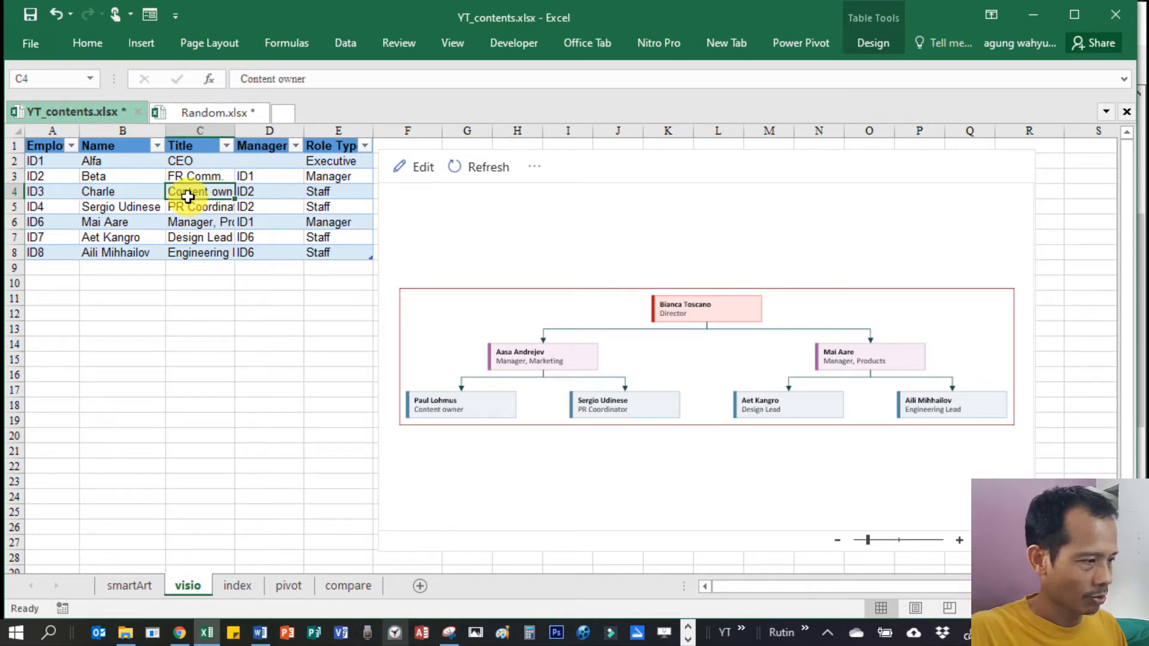
{"action": "type", "text": "Finance Act."}
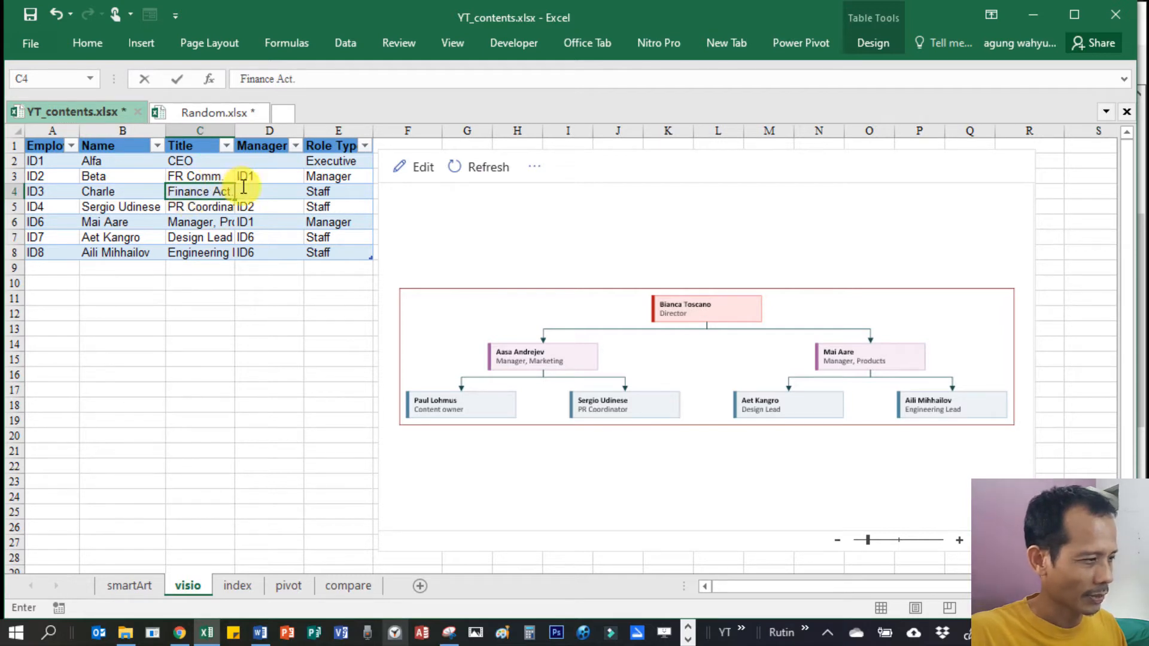
{"action": "key", "text": "F2"}
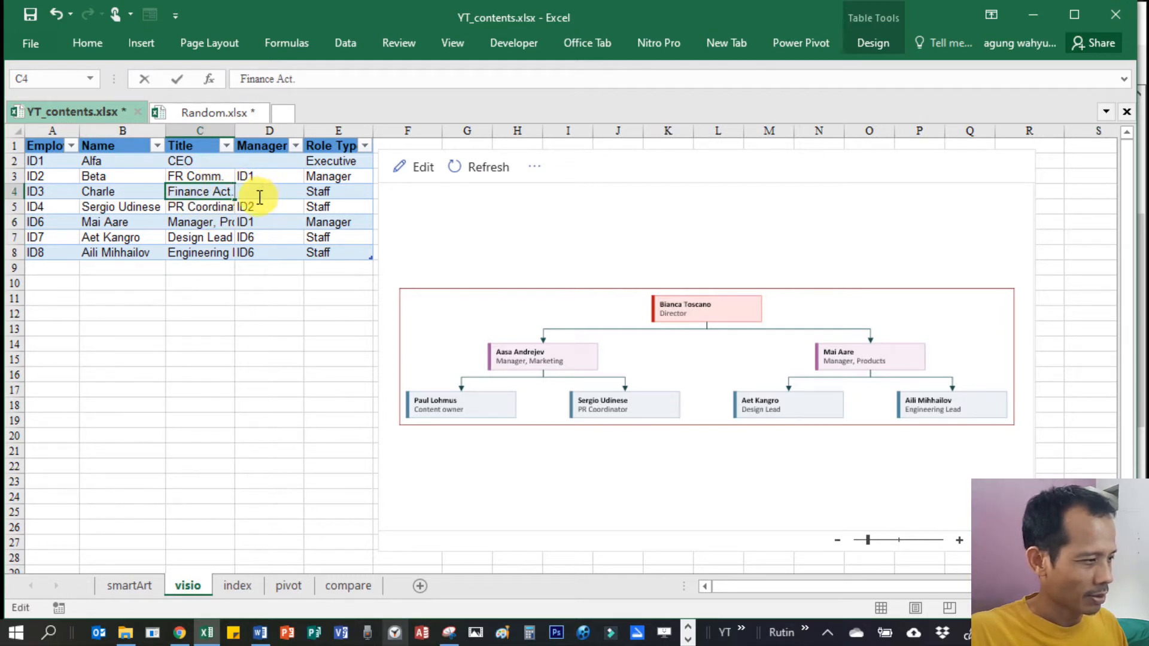
{"action": "left_click", "coordinate": [259, 193]}
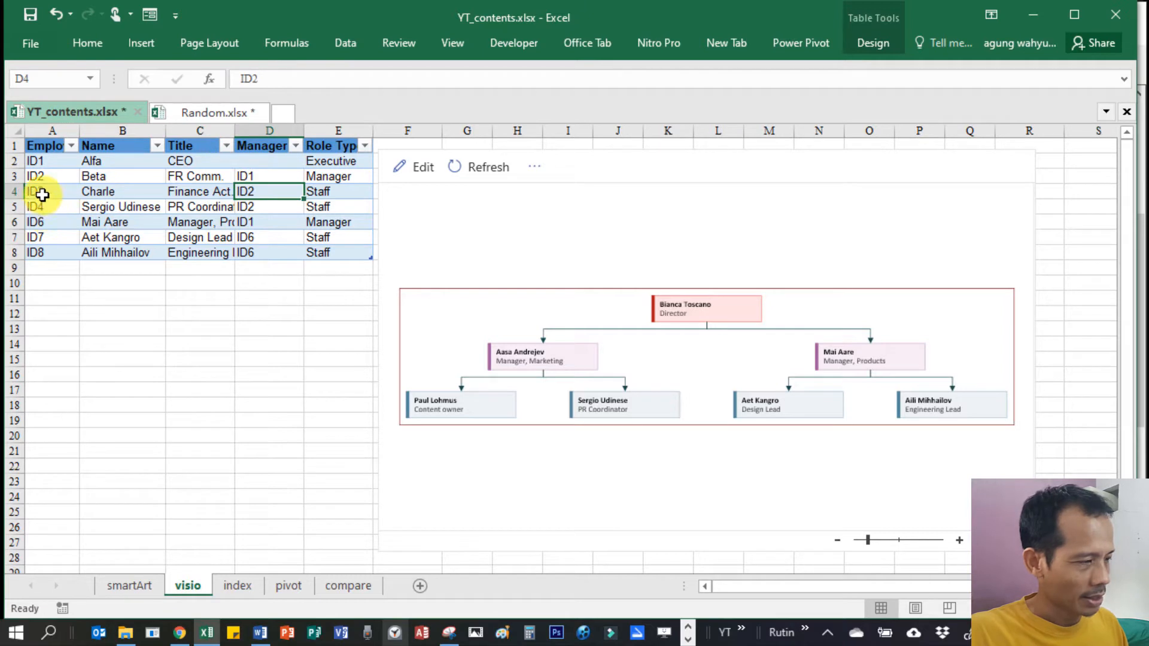
Correct the ID3 row's name to Charlie and widen the Title column to give its entries more room.
{"action": "left_click", "coordinate": [41, 192]}
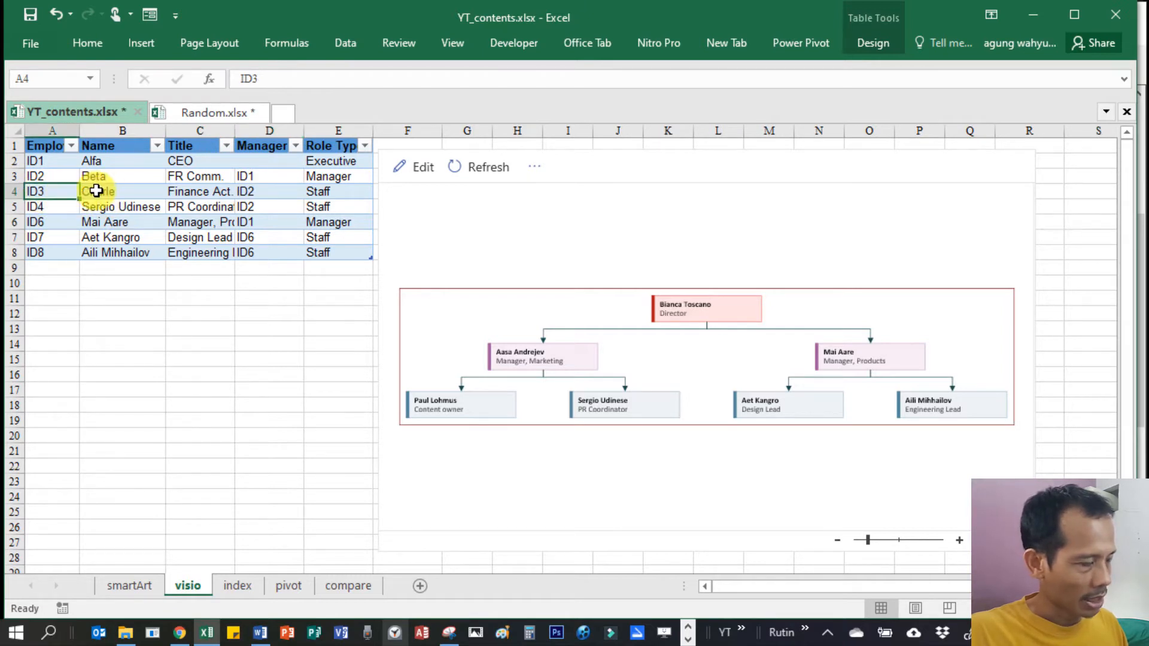
{"action": "left_click", "coordinate": [126, 193]}
{"action": "double_click", "coordinate": [107, 193]}
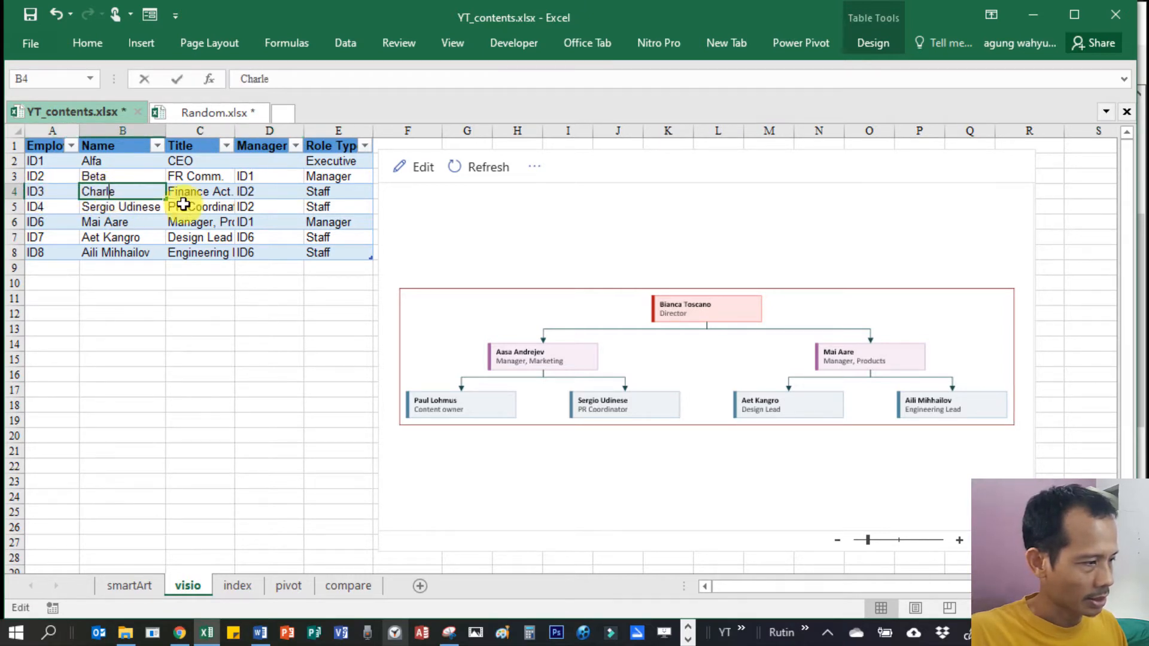
{"action": "type", "text": "i"}
{"action": "key", "text": "Return"}
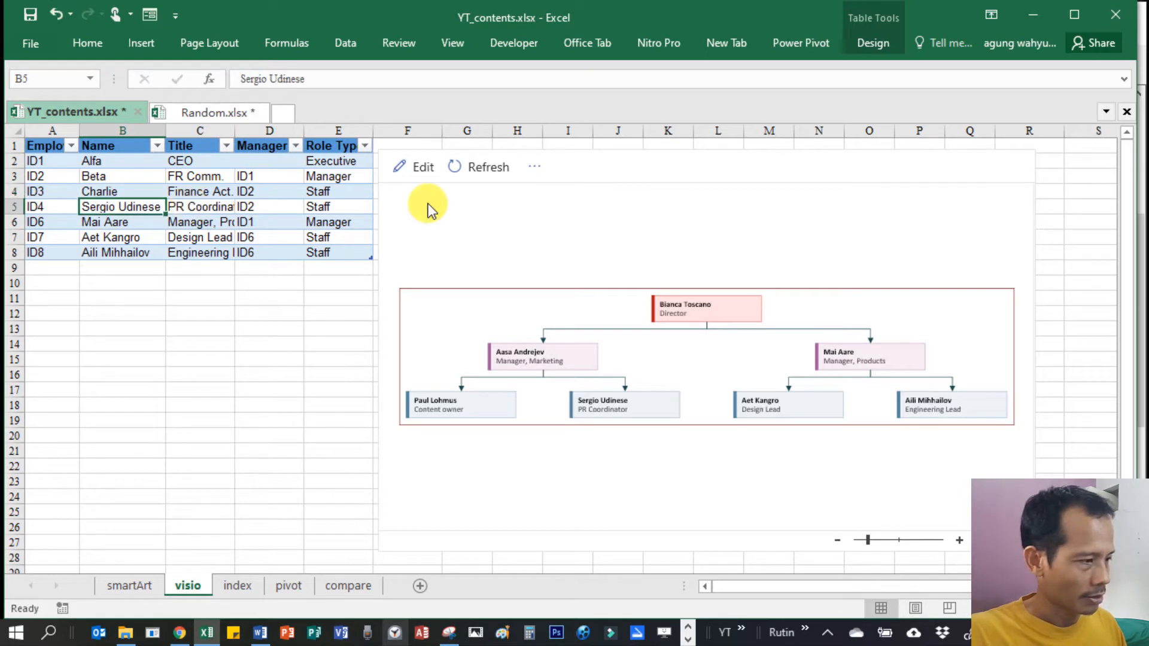
{"action": "left_click_drag", "start_coordinate": [235, 131], "coordinate": [260, 137]}
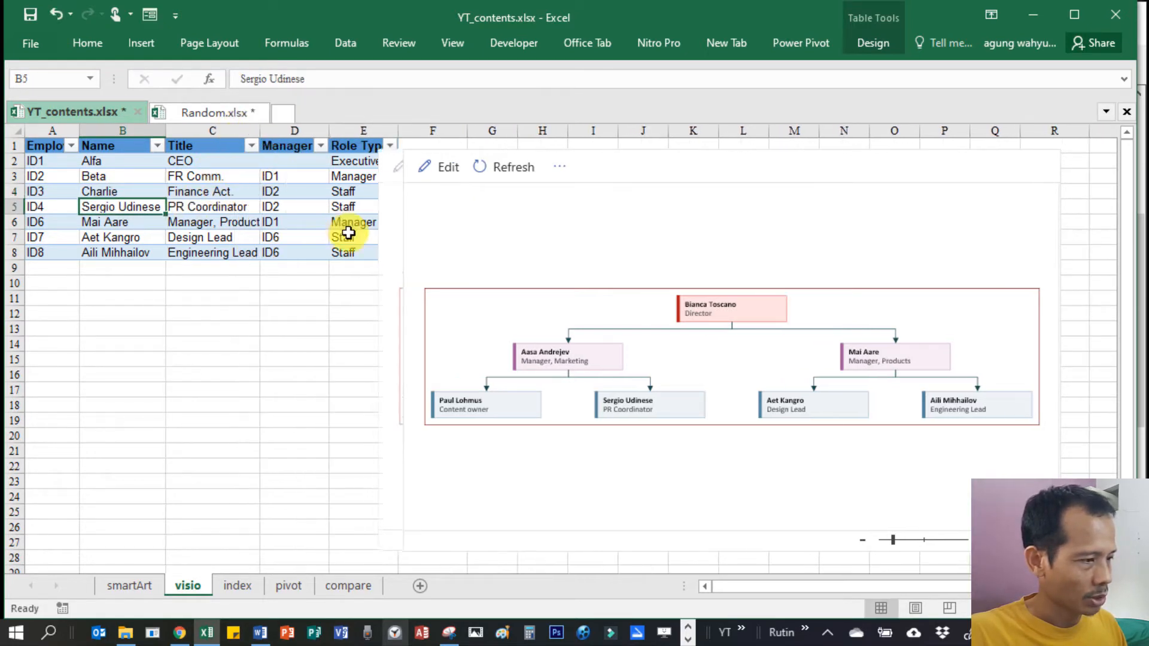
Change the manager of the ID3 row to ID1 and refresh the organization chart diagram.
{"action": "left_click", "coordinate": [198, 191]}
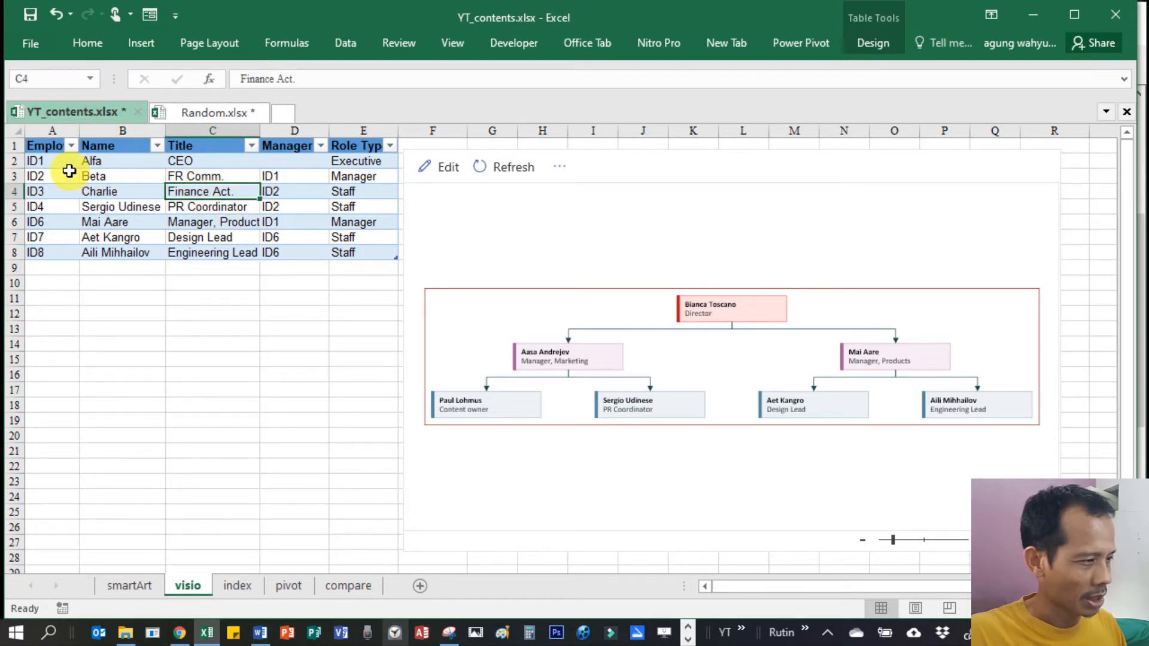
{"action": "left_click", "coordinate": [282, 191]}
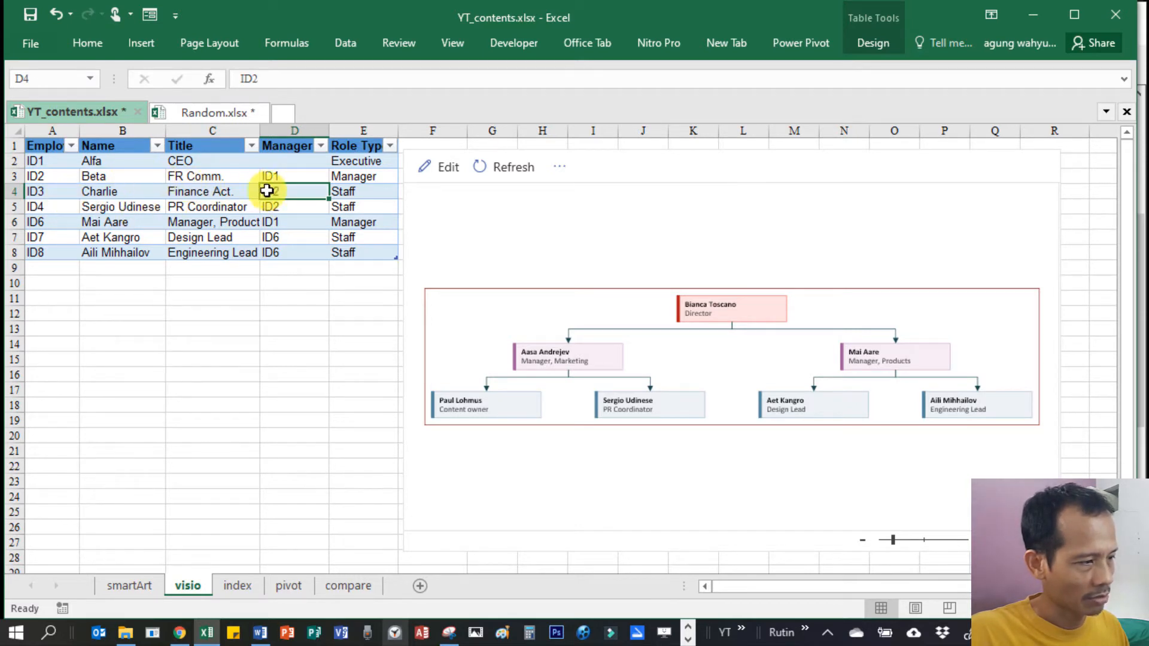
{"action": "double_click", "coordinate": [300, 190]}
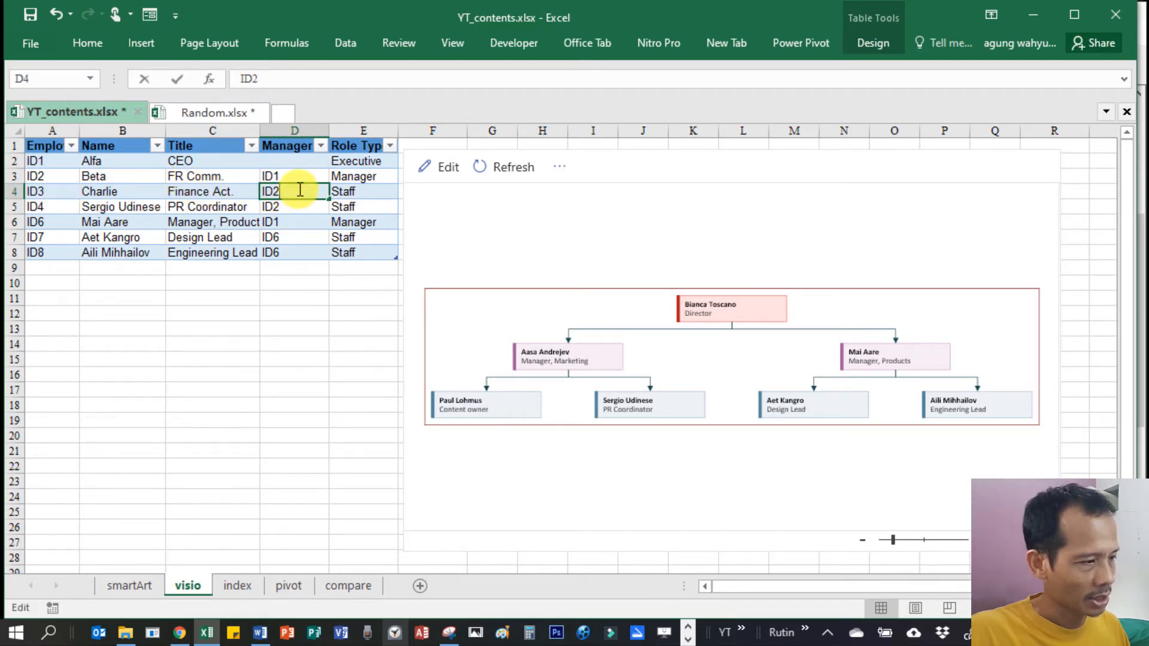
{"action": "key", "text": "BackSpace"}
{"action": "type", "text": "1"}
{"action": "key", "text": "Return"}
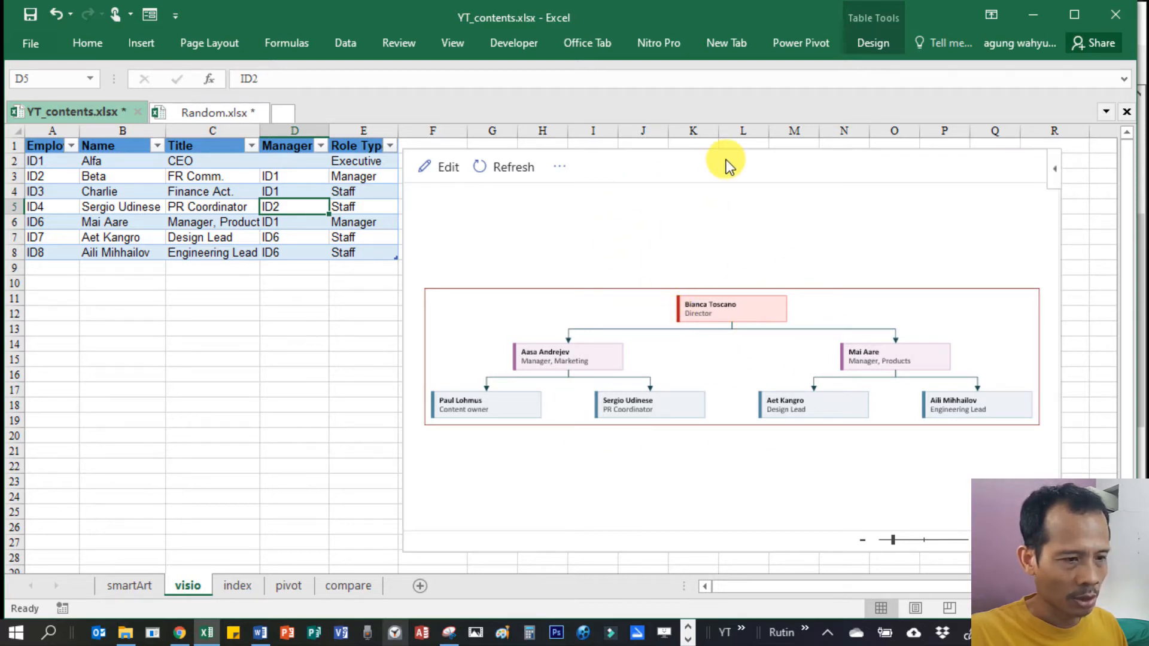
{"action": "left_click", "coordinate": [513, 170]}
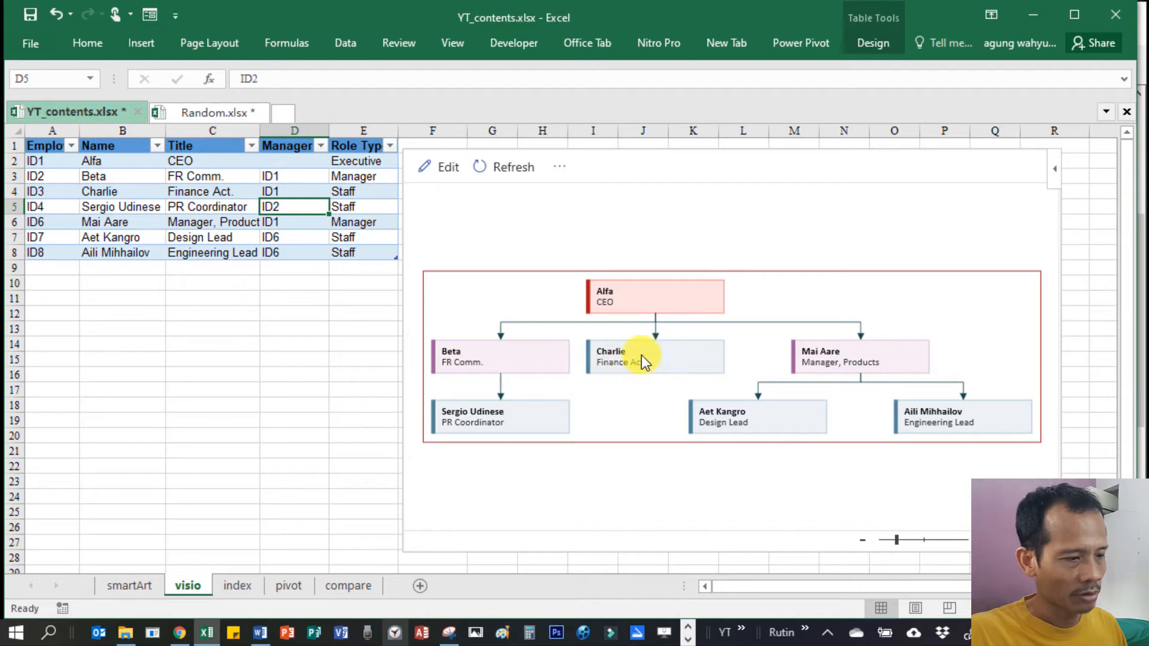
In the ID4 row, set the name to Delta and the title to HR & GA.
{"action": "left_click", "coordinate": [93, 210]}
{"action": "type", "text": "Delta"}
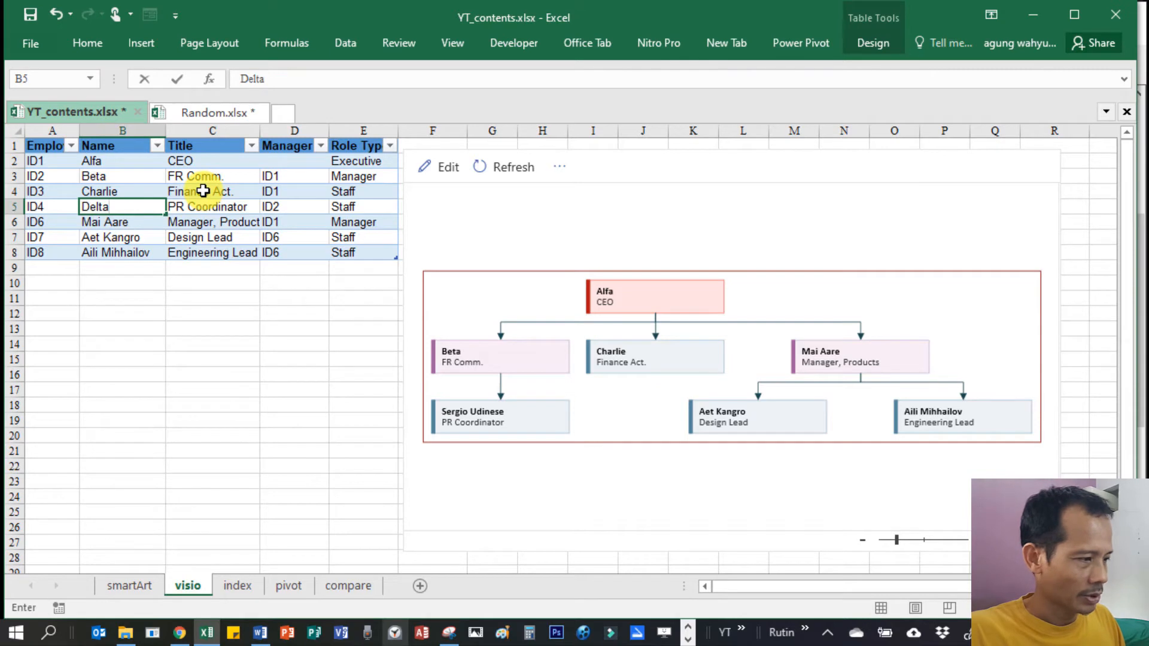
{"action": "key", "text": "Return"}
{"action": "key", "text": "Right"}
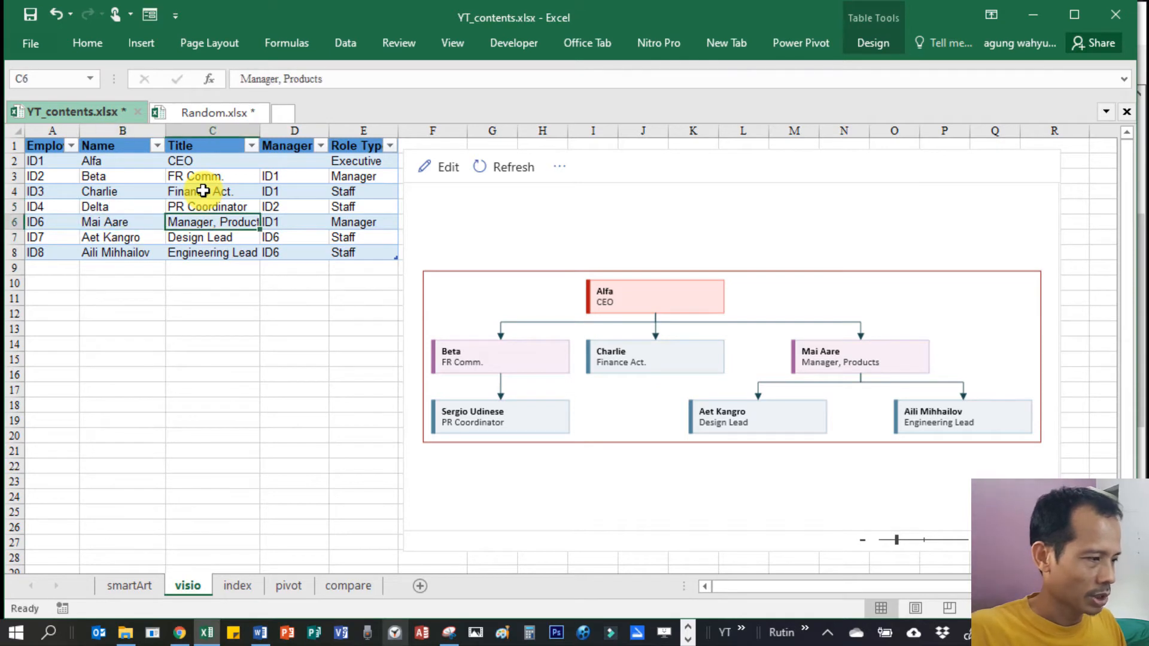
{"action": "key", "text": "Up"}
{"action": "type", "text": "HR"}
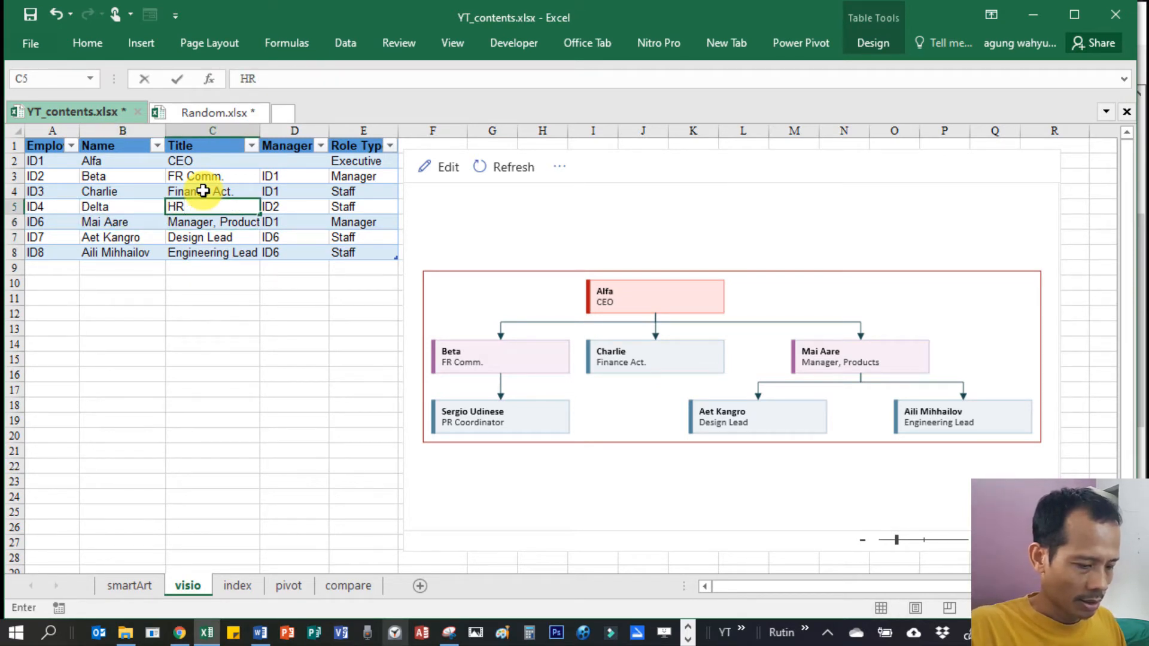
{"action": "type", "text": " & GA"}
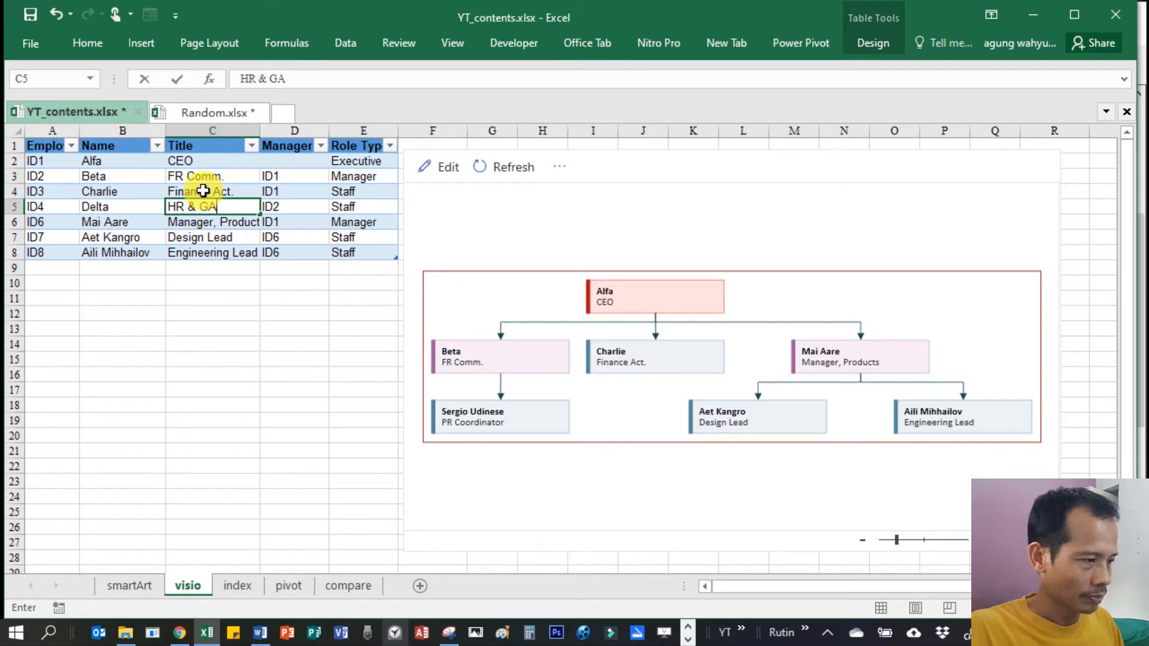
{"action": "key", "text": "Return"}
Change the manager of the ID4 row to ID1.
{"action": "key", "text": "Up"}
{"action": "key", "text": "Right"}
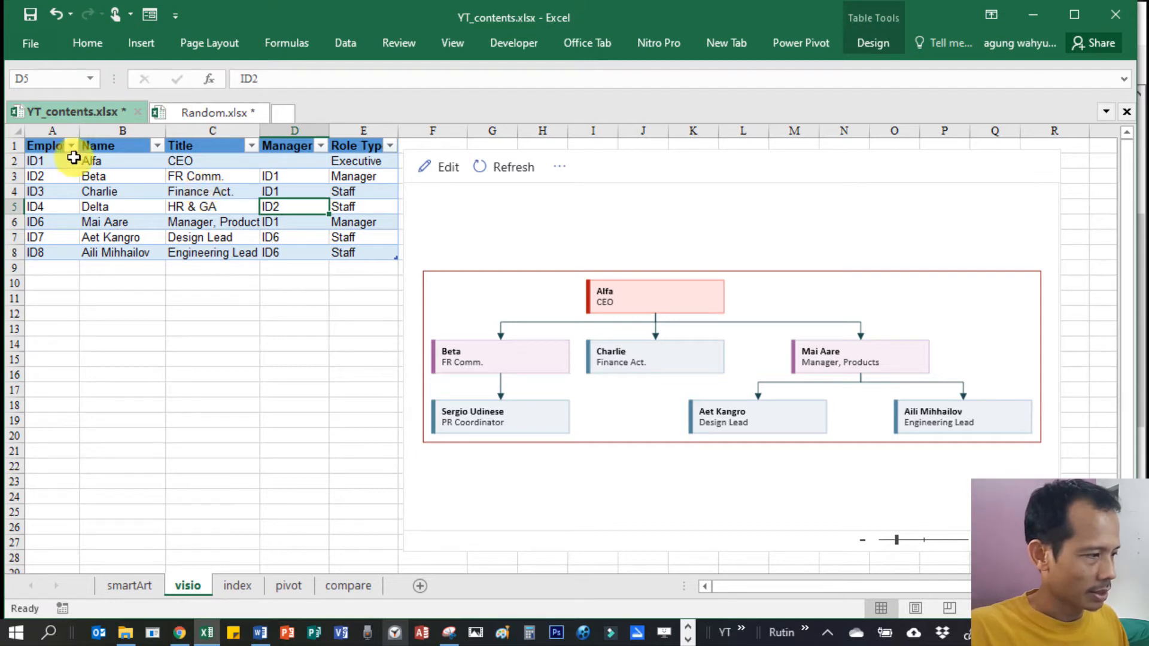
{"action": "type", "text": "ID1"}
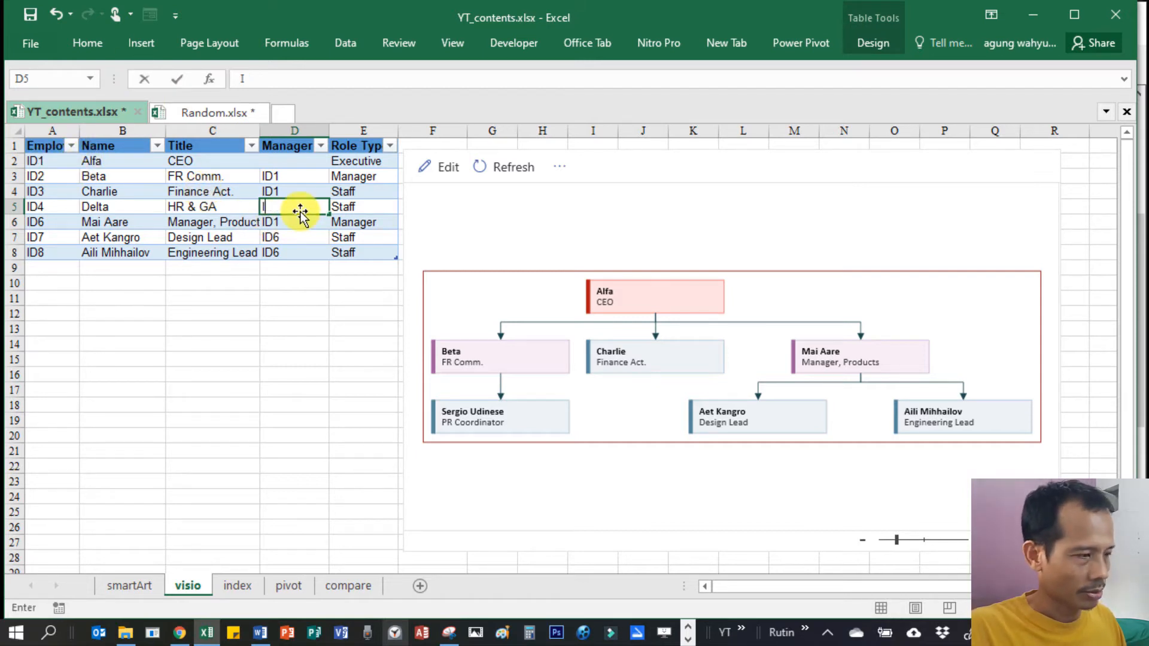
{"action": "key", "text": "Return"}
Copy the Manager role type from the ID2 row into the ID3 and ID4 rows.
{"action": "key", "text": "Up"}
{"action": "key", "text": "Up"}
{"action": "key", "text": "Right"}
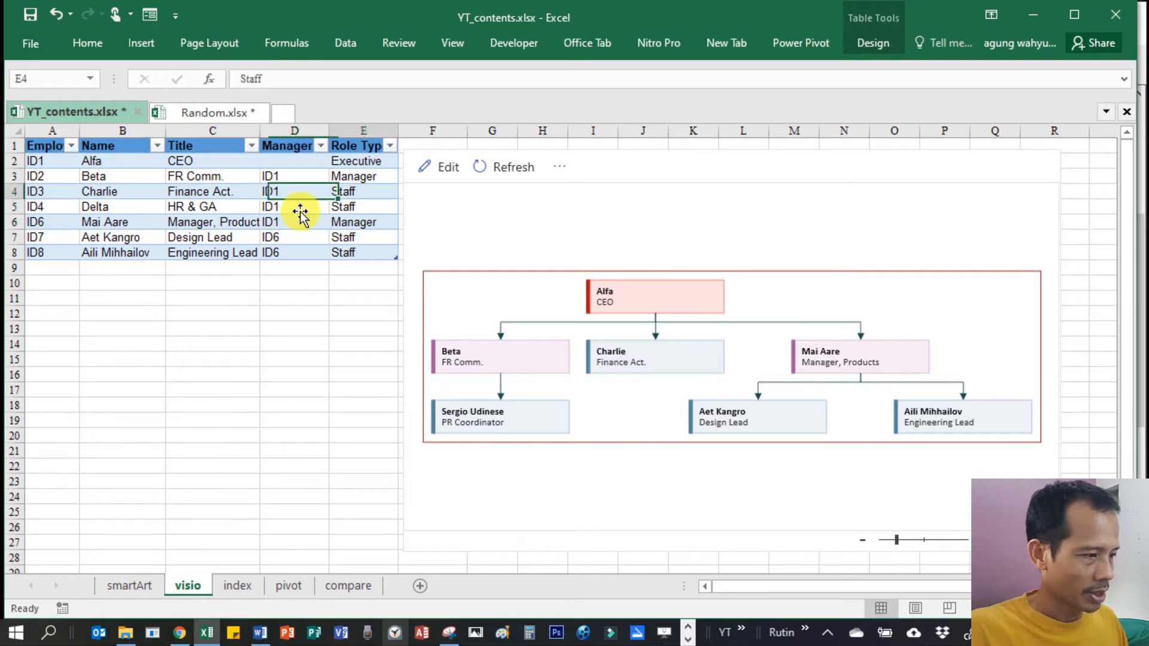
{"action": "key", "text": "Up"}
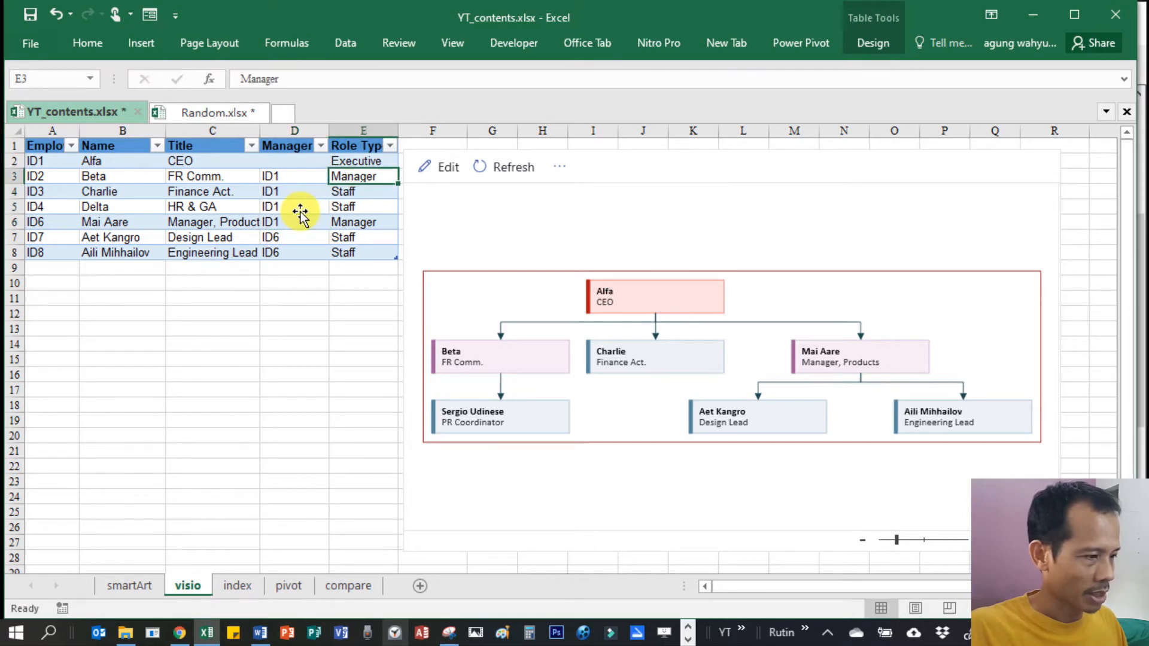
{"action": "key", "text": "ctrl+c"}
{"action": "key", "text": "shift+Down"}
{"action": "key", "text": "shift+Down"}
{"action": "key", "text": "Return"}
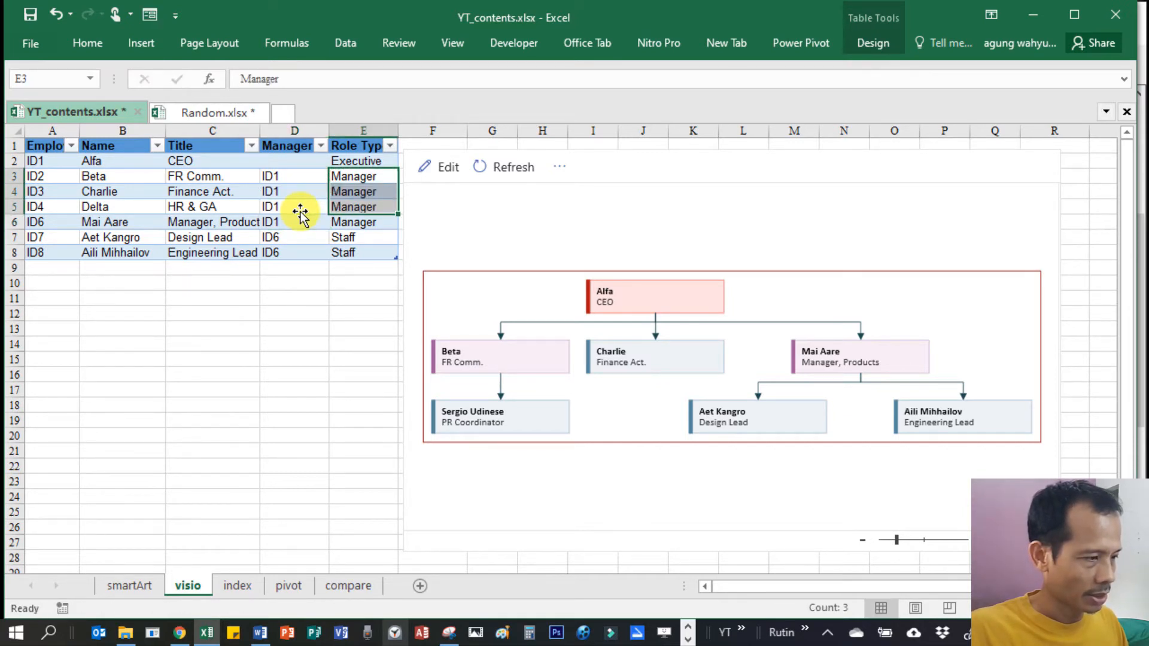
In the ID6 row, set the name to Echo.
{"action": "left_click", "coordinate": [48, 223]}
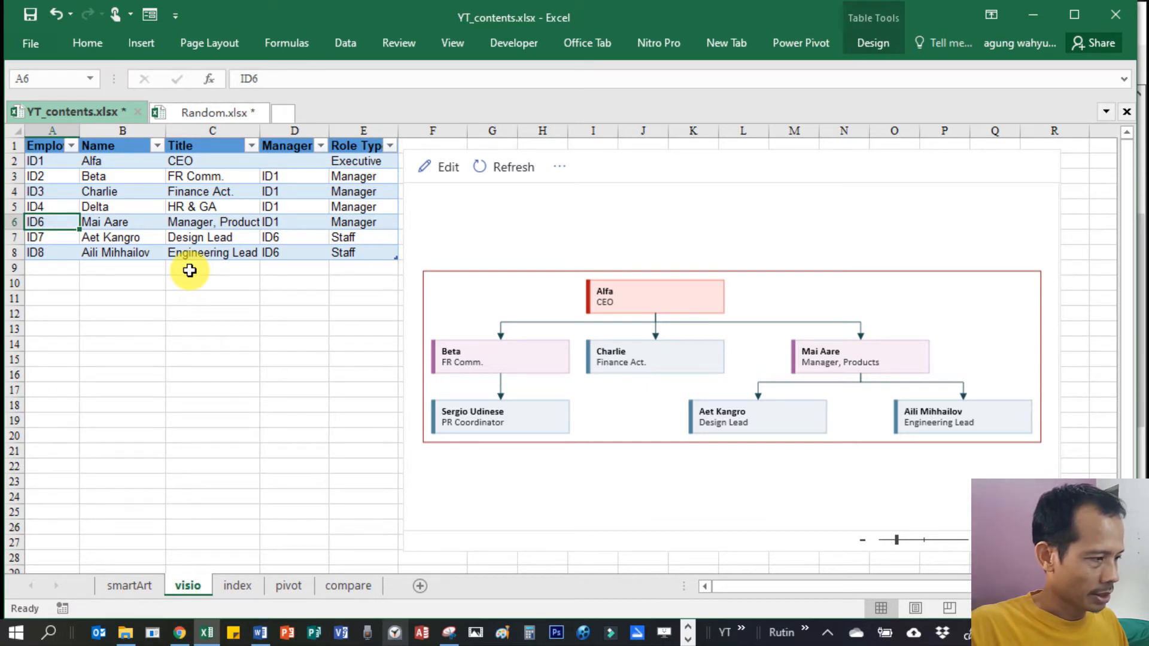
{"action": "key", "text": "Right"}
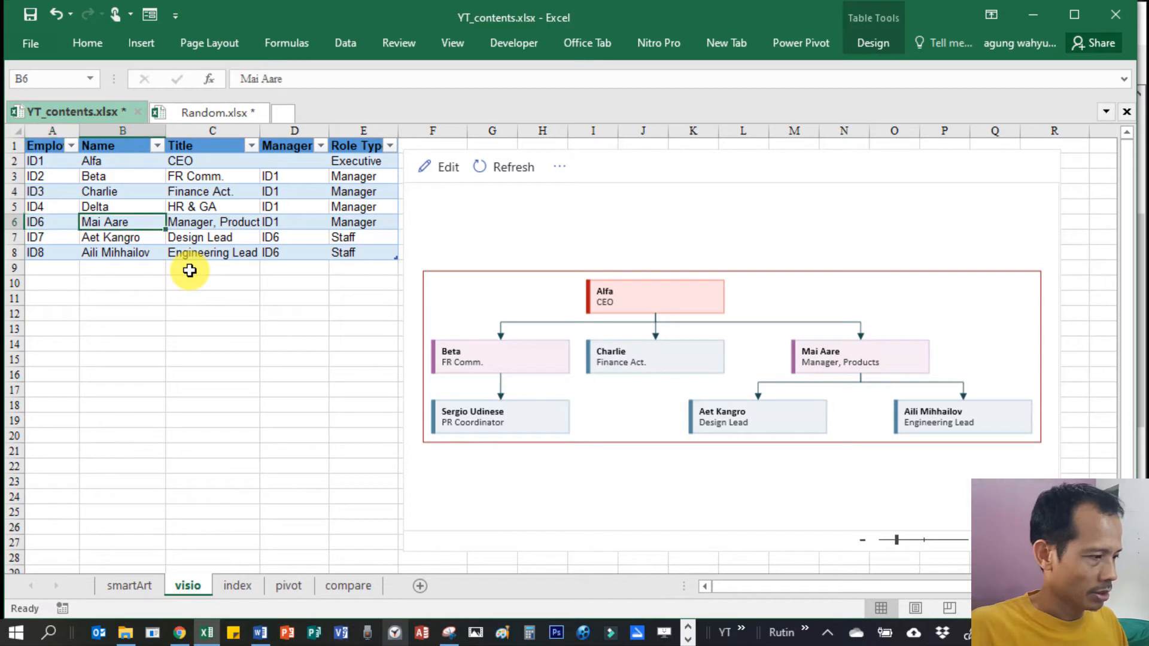
{"action": "type", "text": "Echo"}
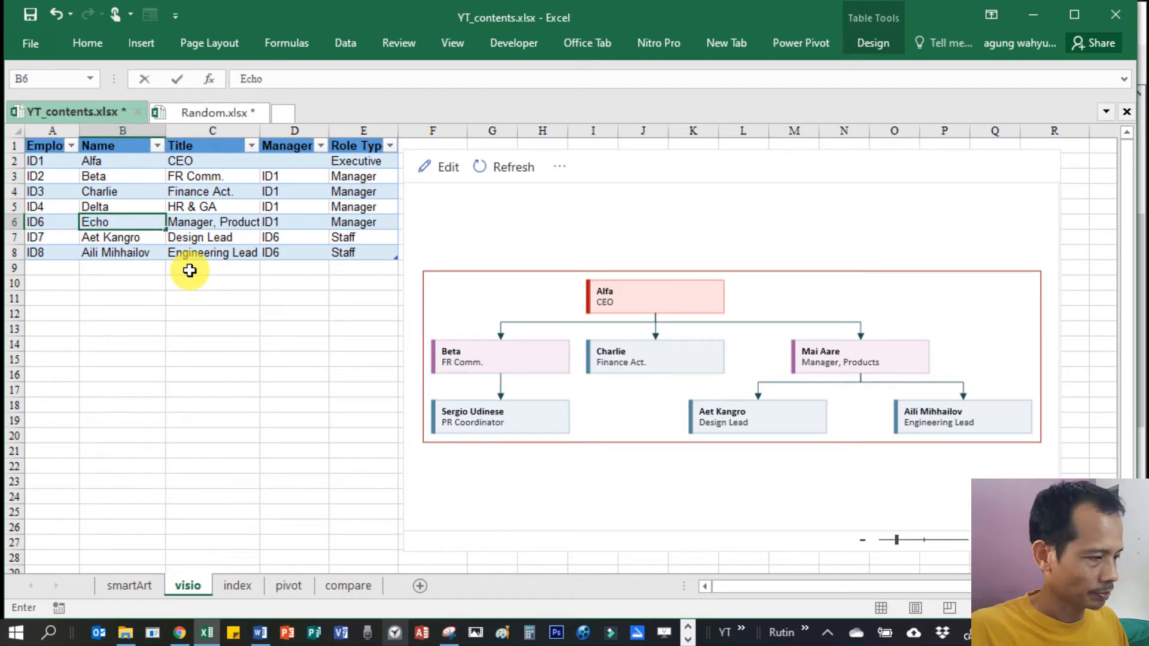
{"action": "key", "text": "Tab"}
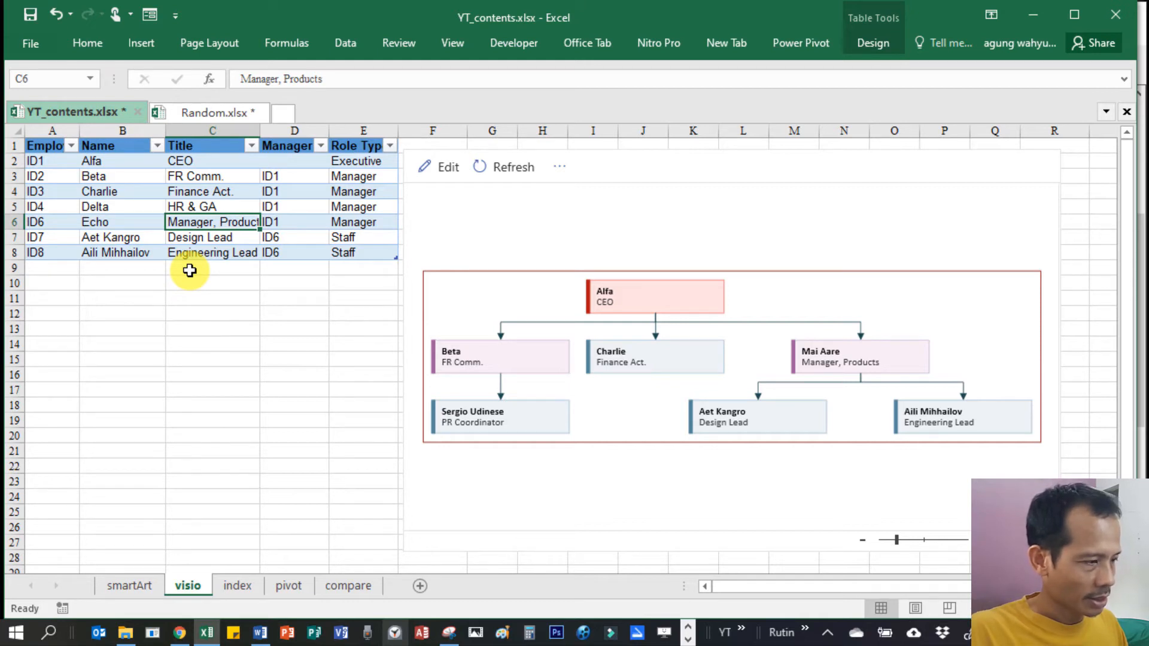
Set the title in the ID6 row to FR without the suggested ending.
{"action": "type", "text": "F"}
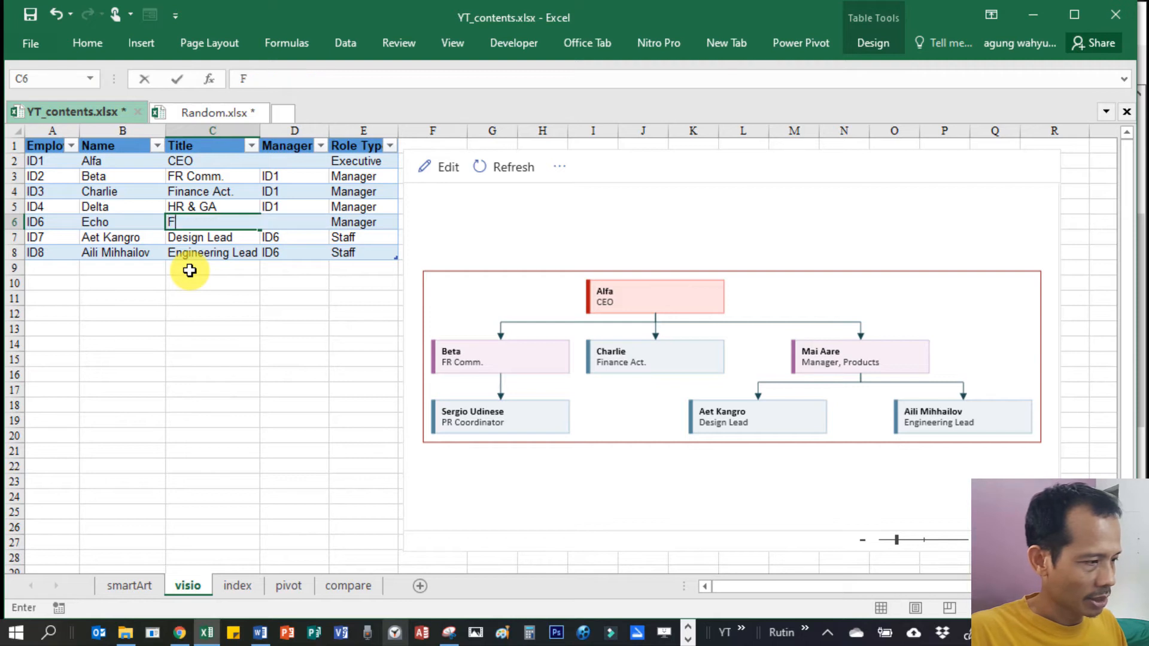
{"action": "key", "text": "BackSpace"}
{"action": "type", "text": "FR"}
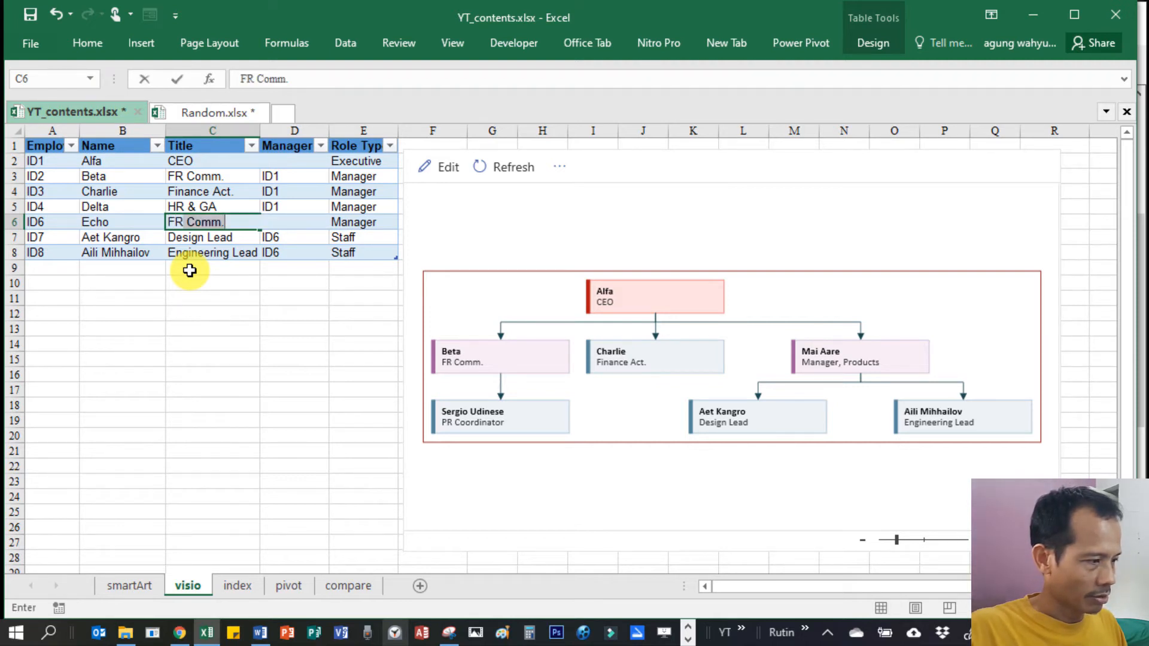
{"action": "key", "text": "BackSpace"}
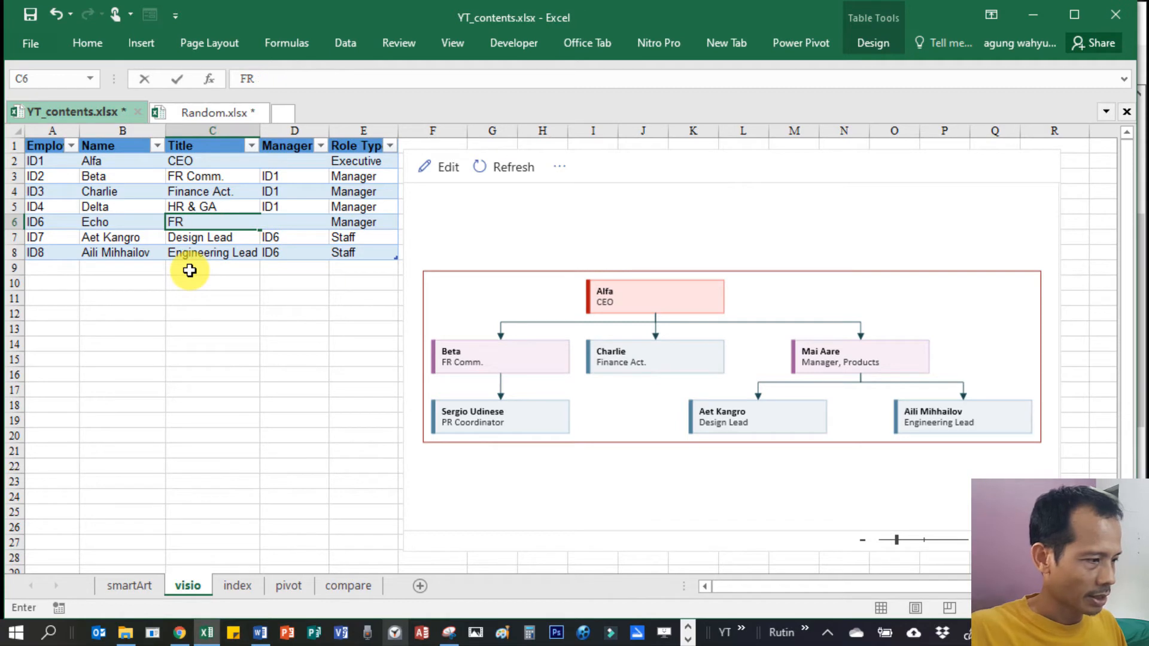
{"action": "key", "text": "F2"}
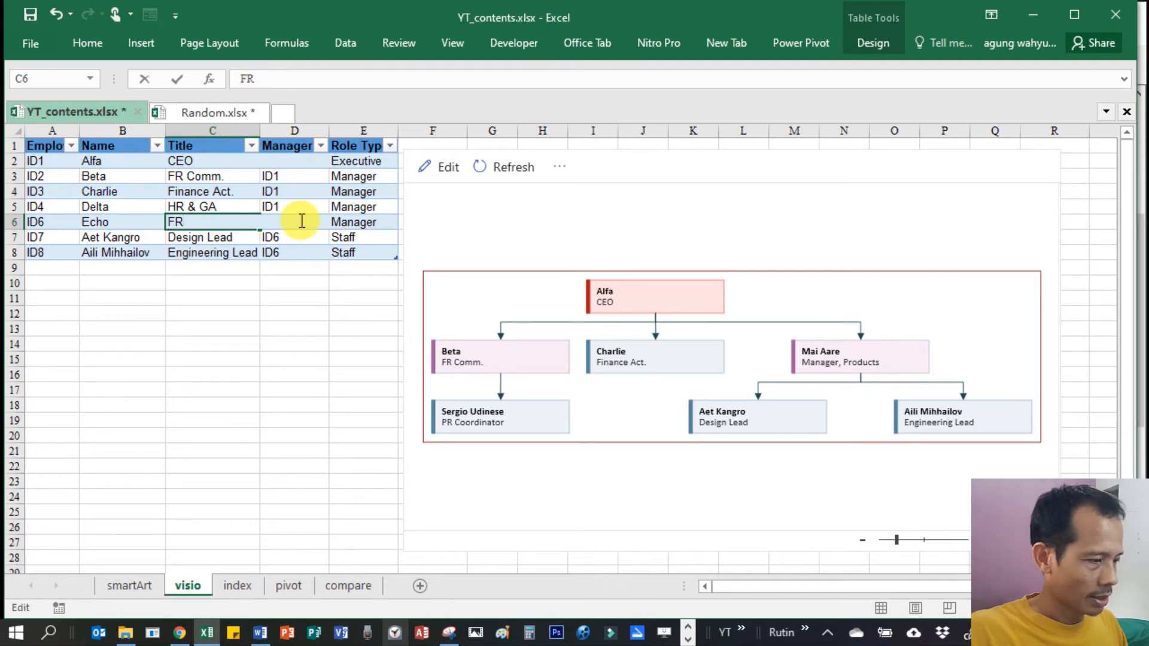
In the ID6 row, change the manager to ID2 and the role type to Spv.
{"action": "left_click", "coordinate": [302, 222]}
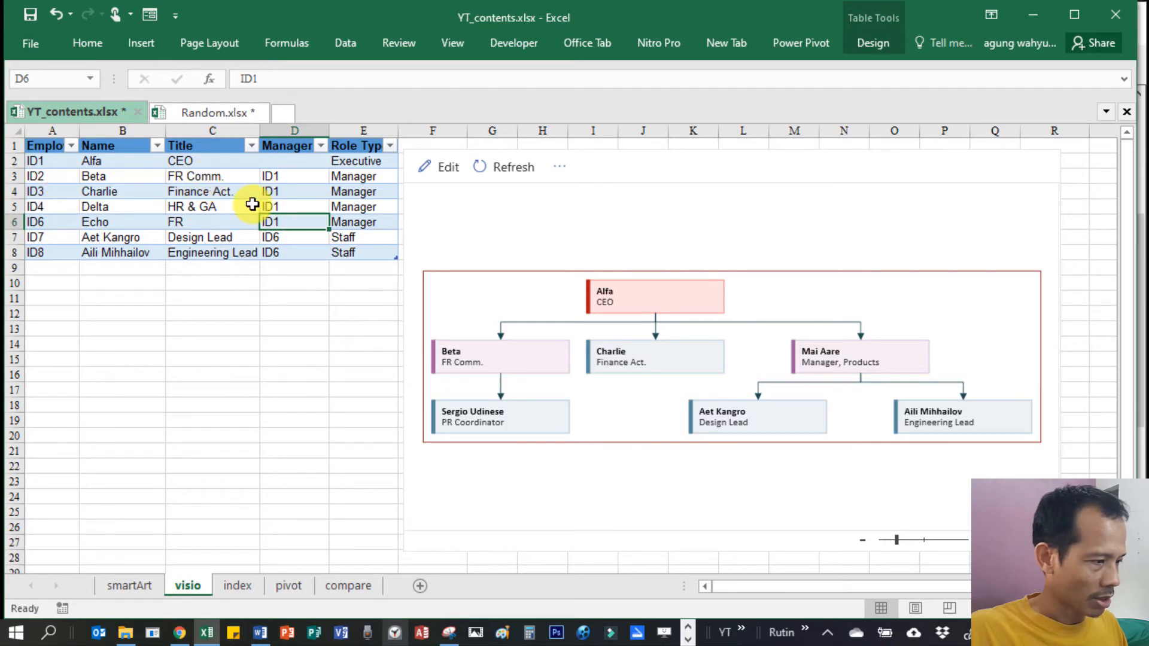
{"action": "type", "text": "ID2"}
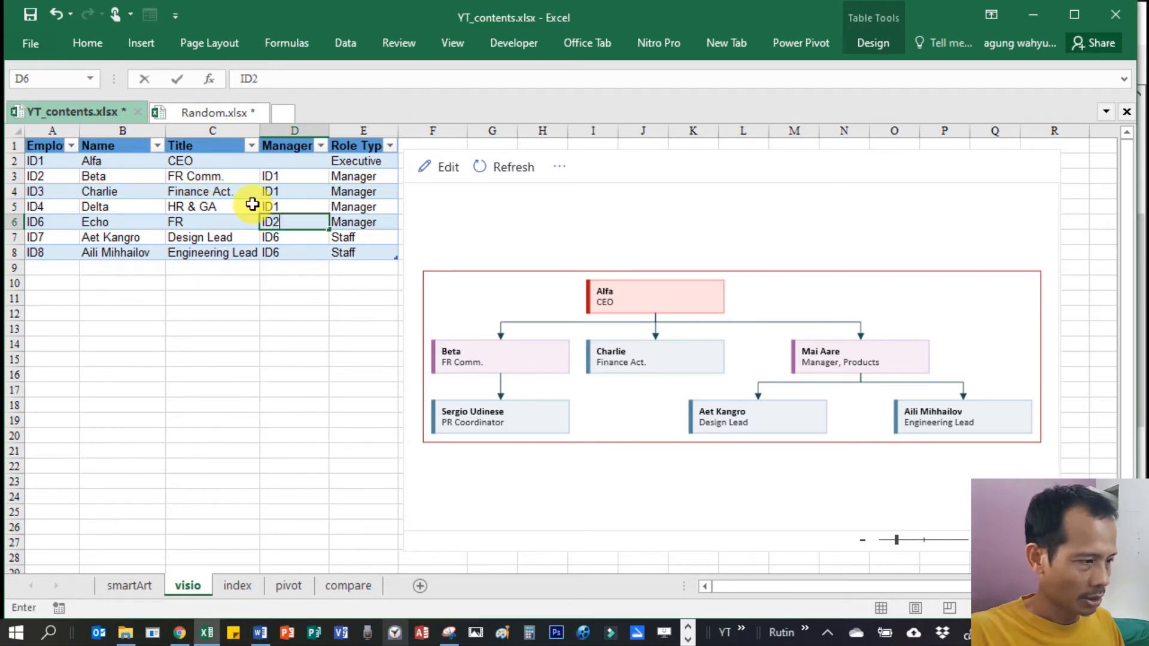
{"action": "left_click", "coordinate": [360, 223]}
{"action": "type", "text": "Spv."}
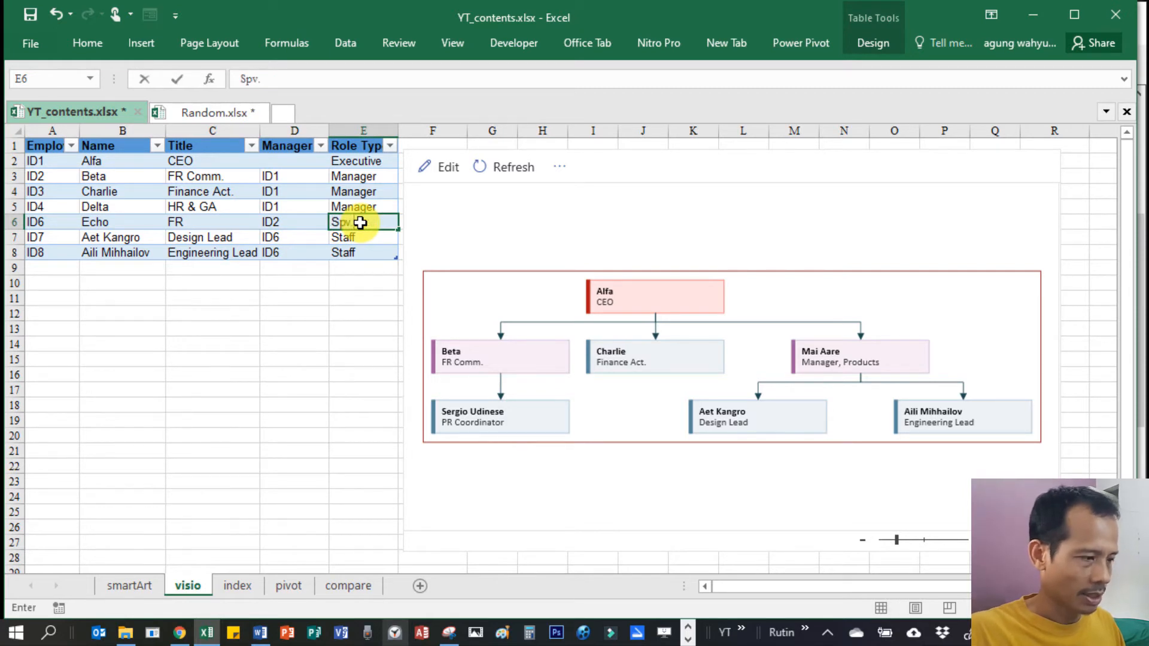
{"action": "key", "text": "Return"}
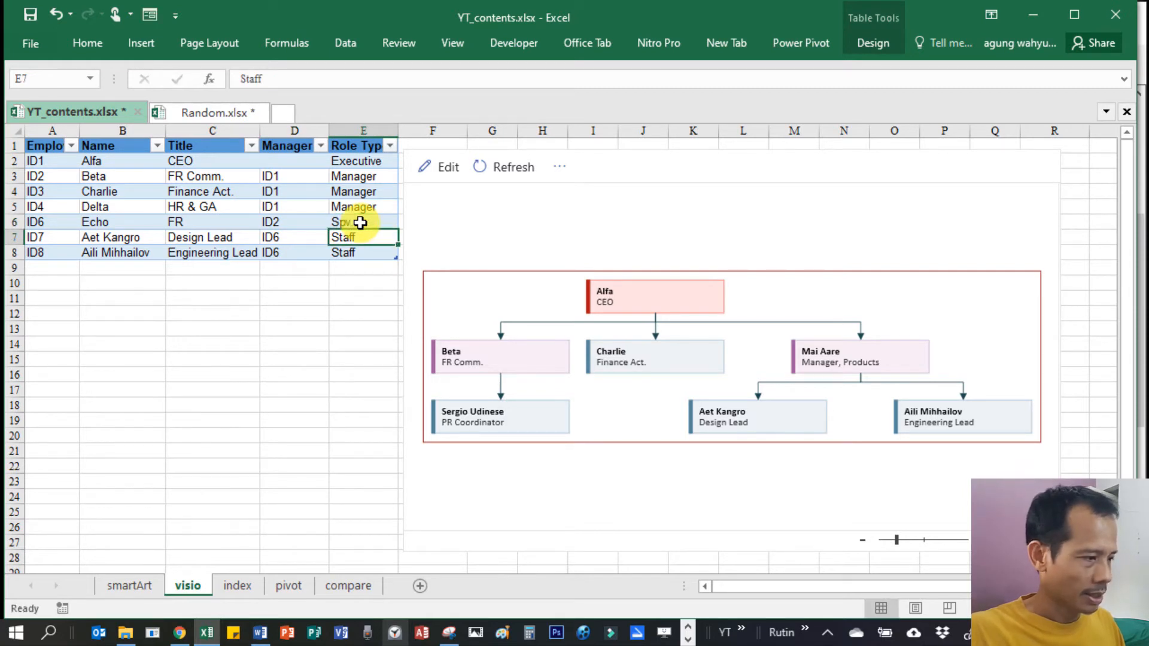
In the ID7 row, set the name to Foxtrot and the title to Comm.
{"action": "left_click", "coordinate": [59, 237]}
{"action": "left_click", "coordinate": [99, 241]}
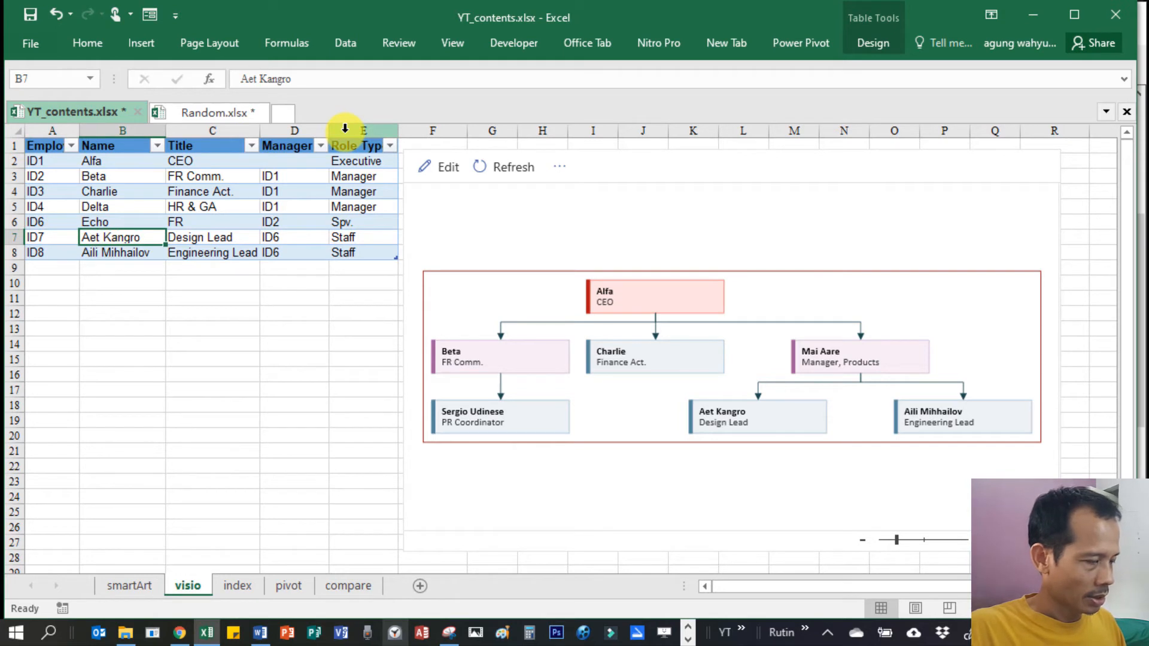
{"action": "type", "text": "Foxtr"}
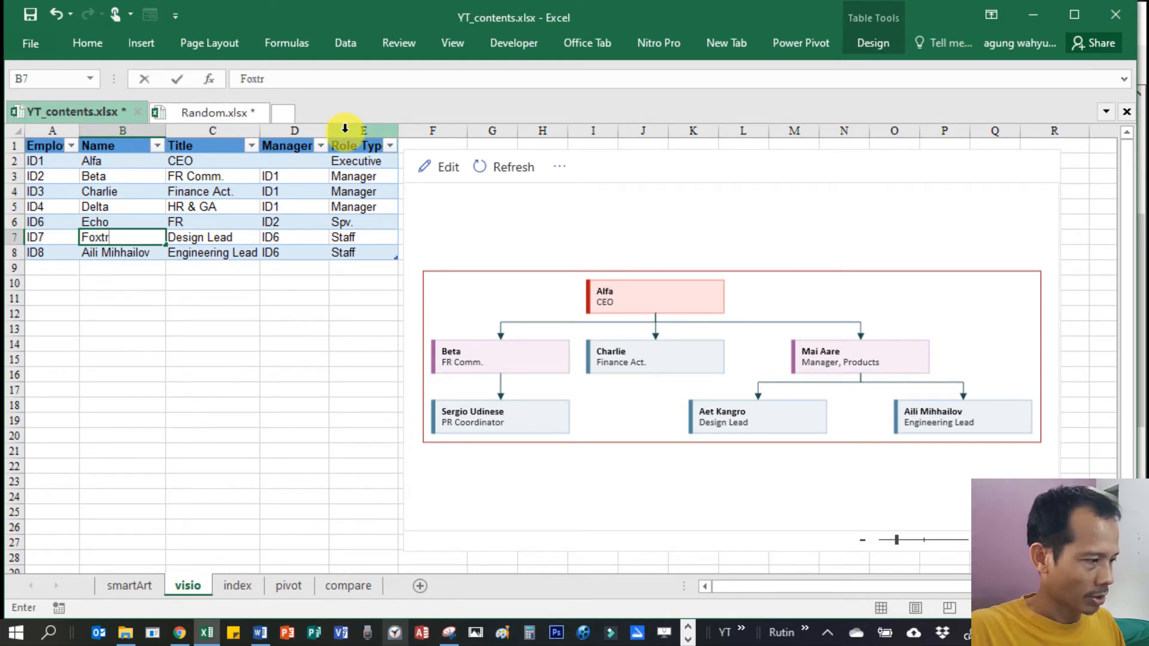
{"action": "type", "text": "ot"}
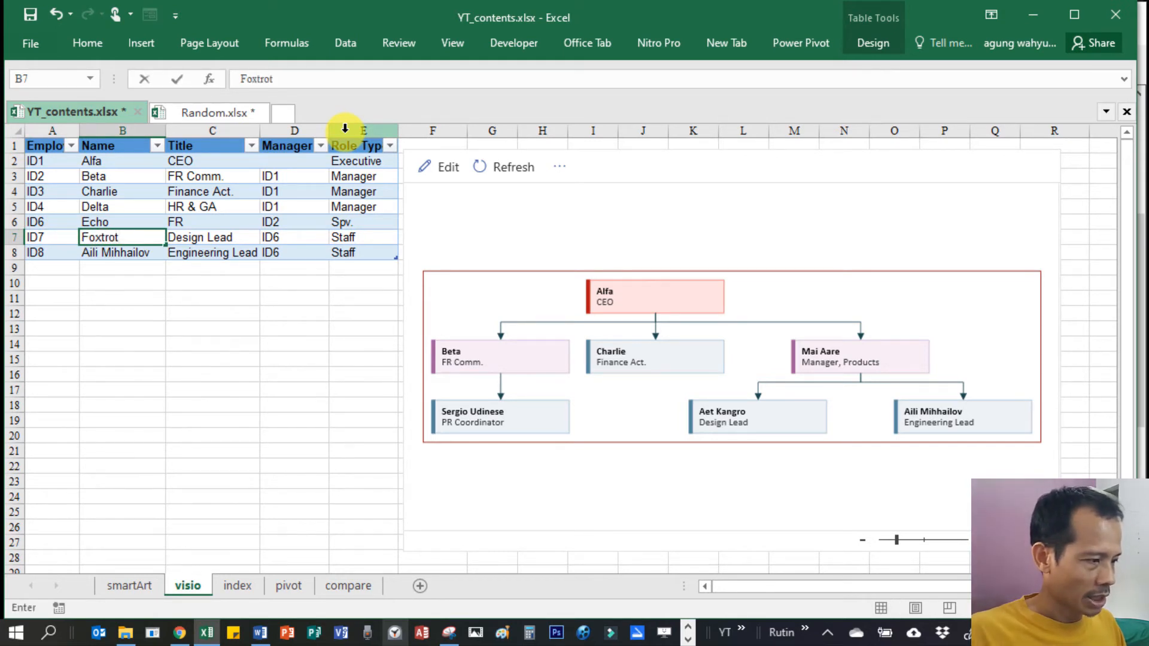
{"action": "key", "text": "Tab"}
{"action": "type", "text": "Comm"}
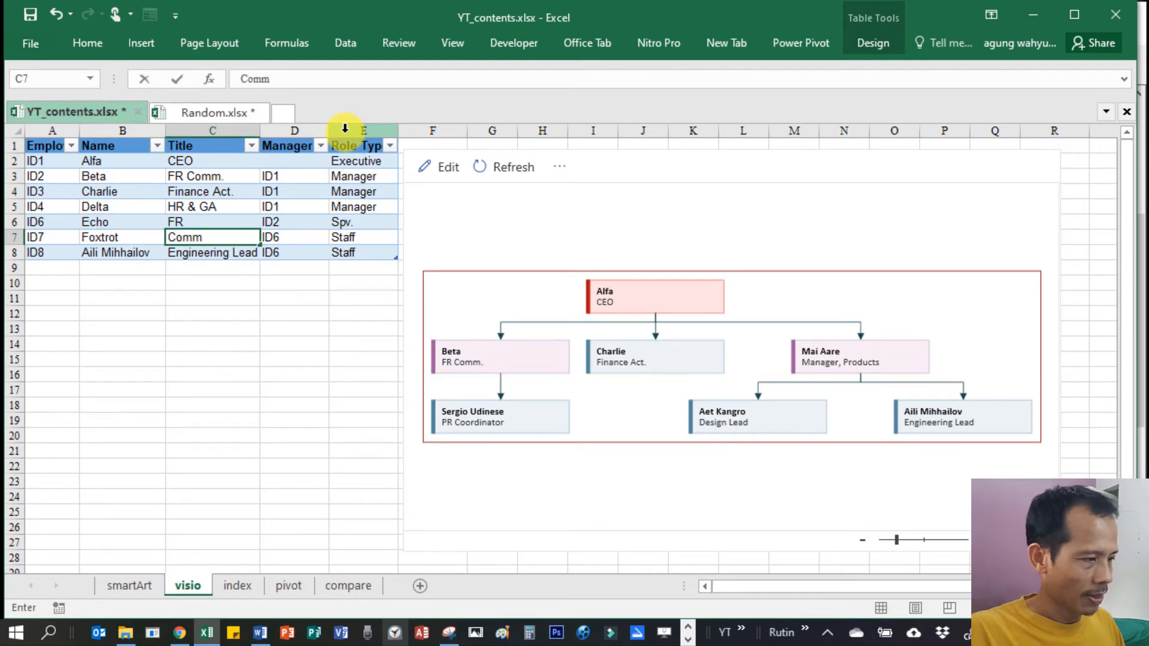
{"action": "type", "text": "."}
{"action": "key", "text": "Tab"}
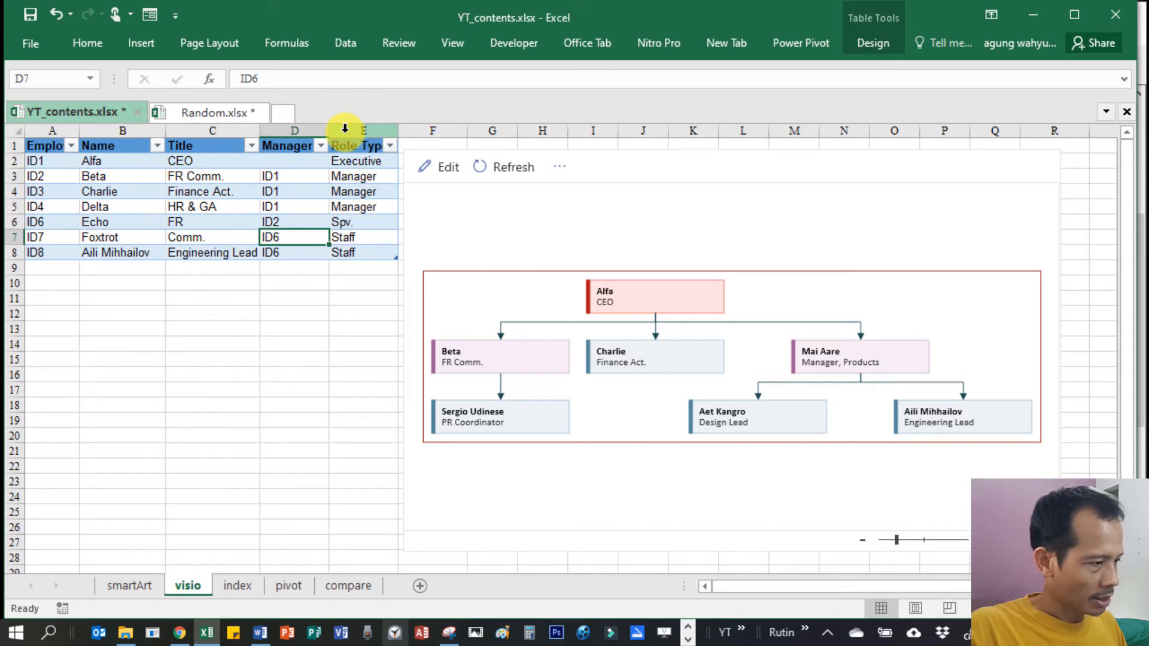
In the ID7 row, change the manager to ID2 and the role type to Spv.
{"action": "type", "text": "ID2"}
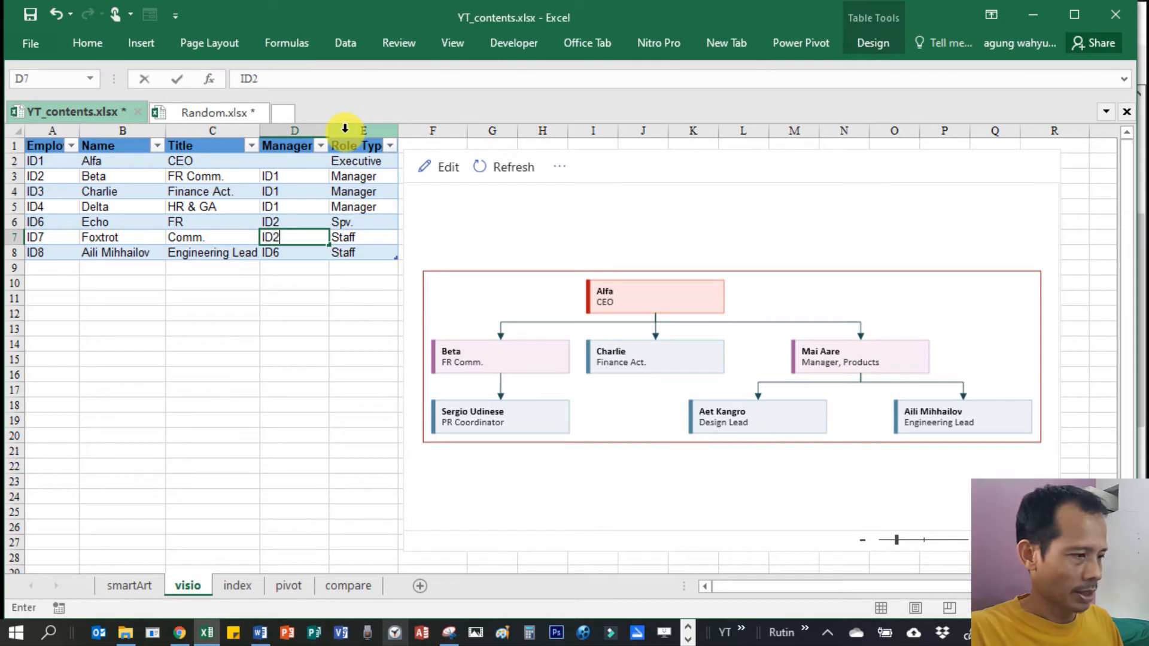
{"action": "key", "text": "Tab"}
{"action": "type", "text": "Spv."}
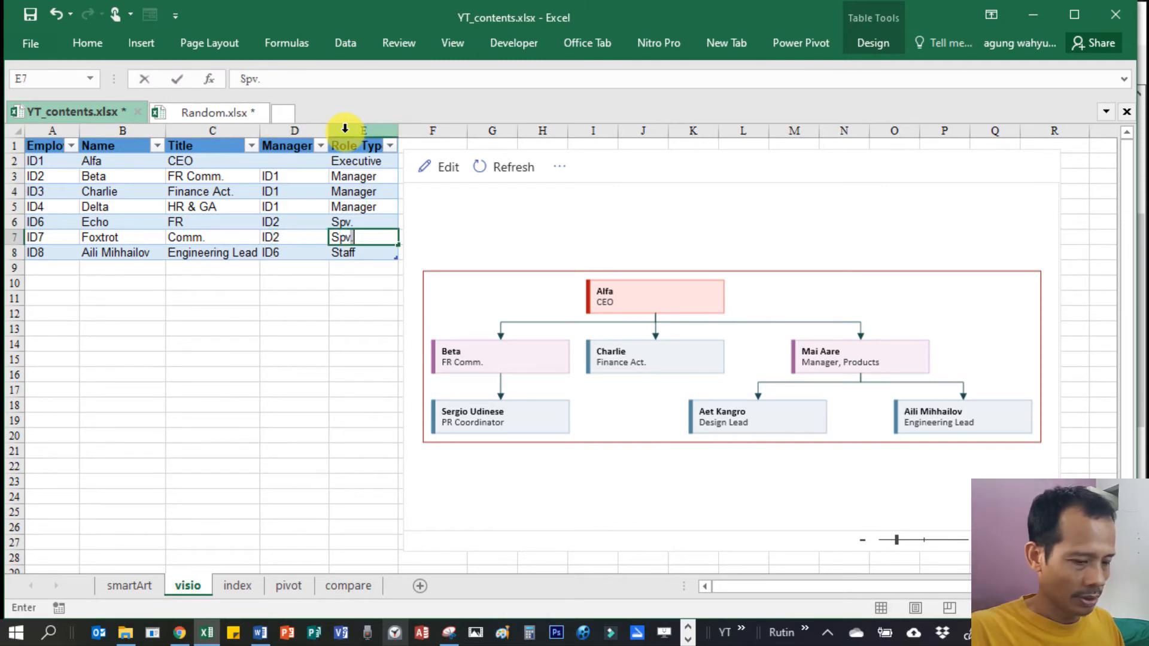
{"action": "key", "text": "Return"}
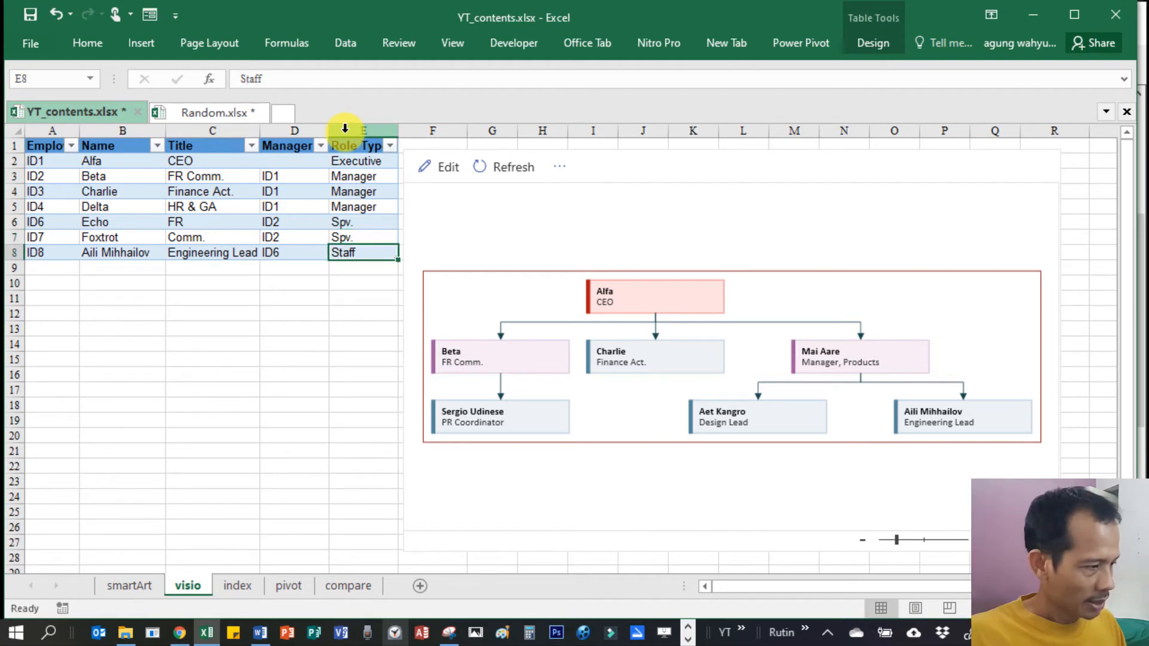
In the ID8 row, set the name to Golf and the title to Media Com.
{"action": "key", "text": "Left"}
{"action": "key", "text": "Left"}
{"action": "key", "text": "Left"}
{"action": "key", "text": "Left"}
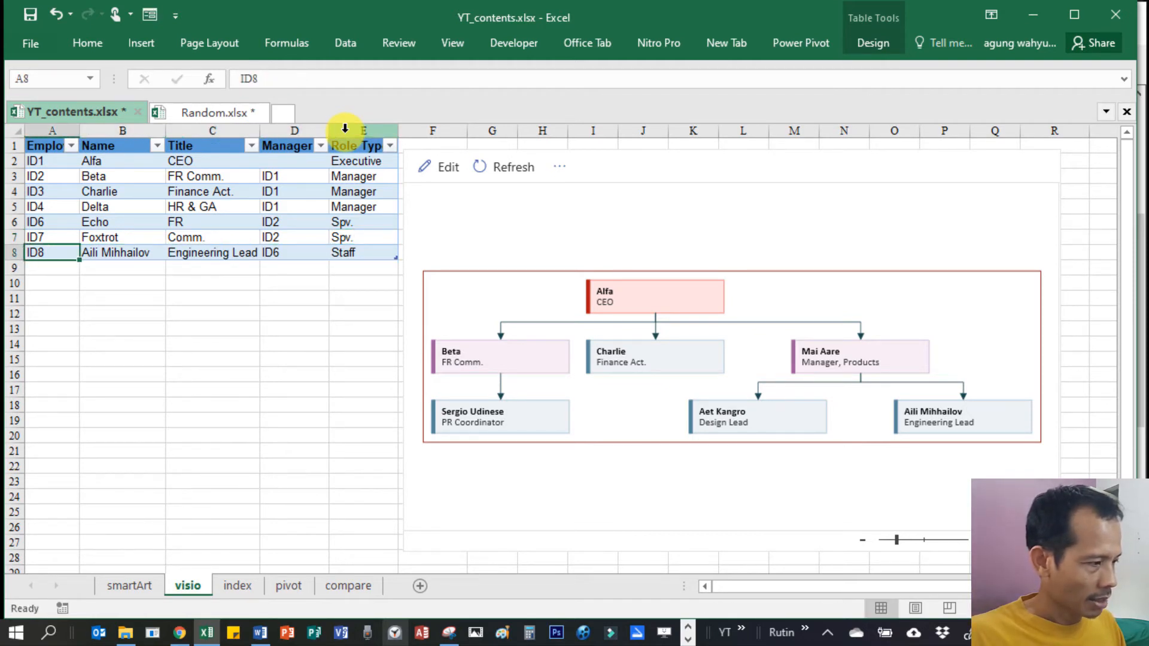
{"action": "key", "text": "Right"}
{"action": "type", "text": "G"}
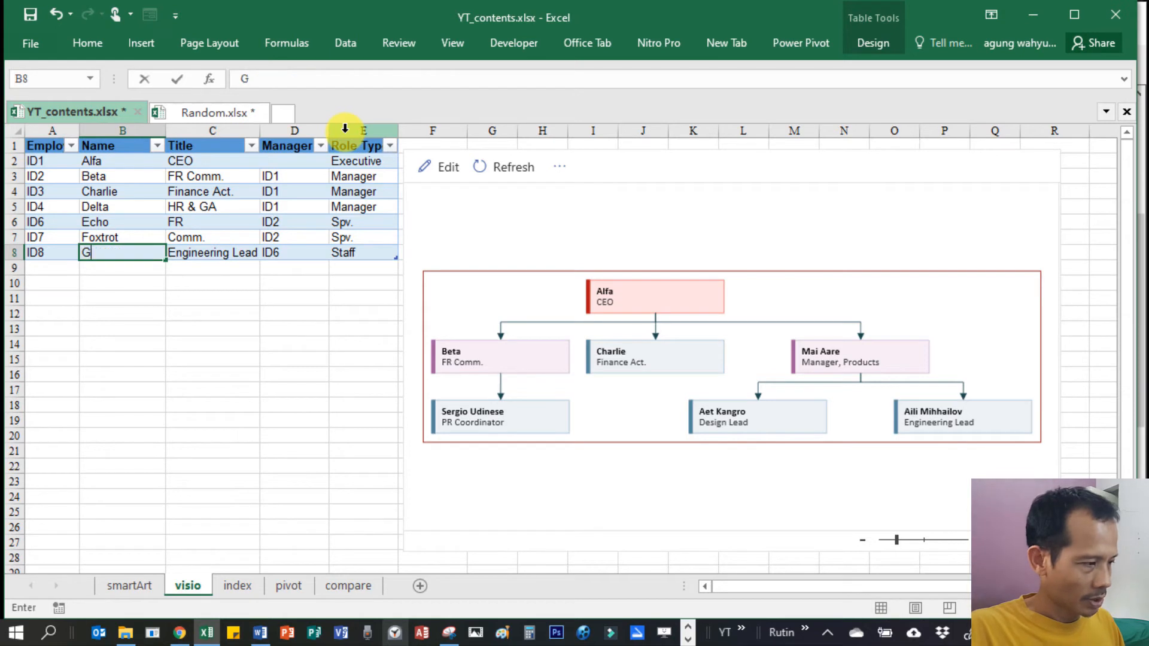
{"action": "type", "text": "olf"}
{"action": "key", "text": "Tab"}
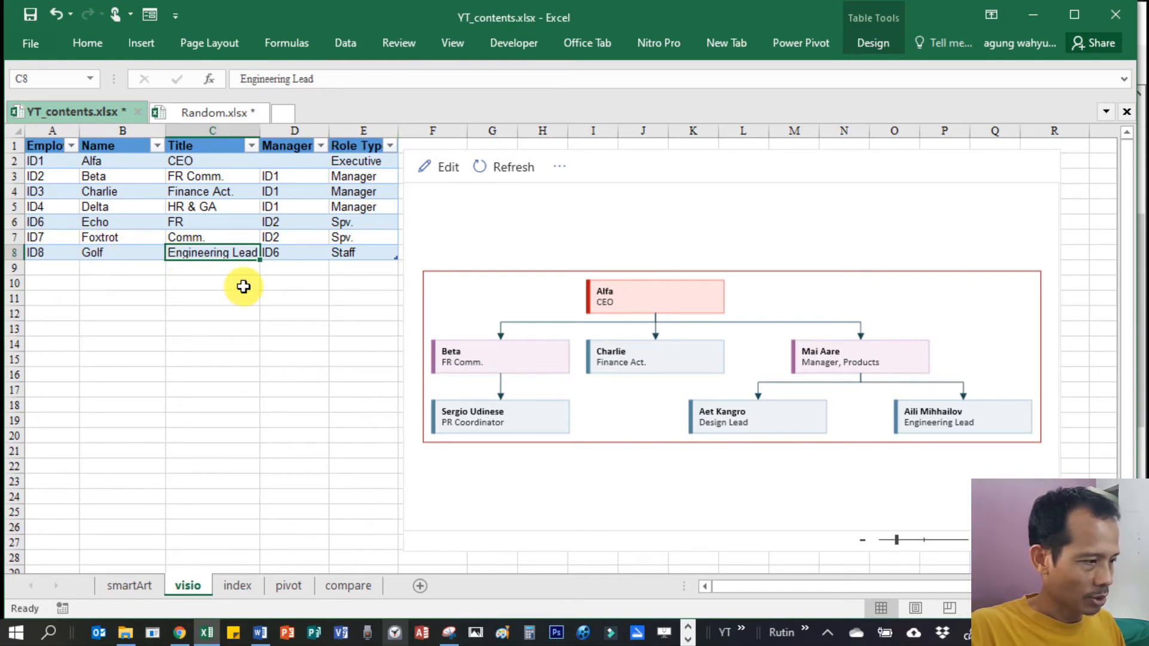
{"action": "type", "text": "Medi"}
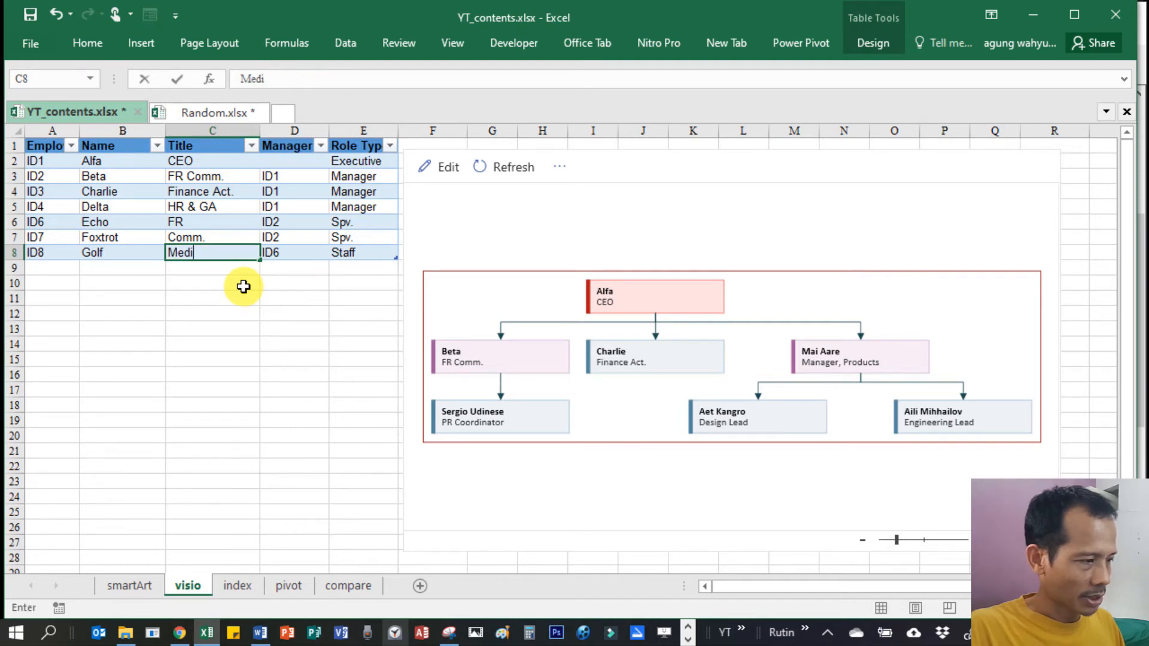
{"action": "type", "text": "a Com."}
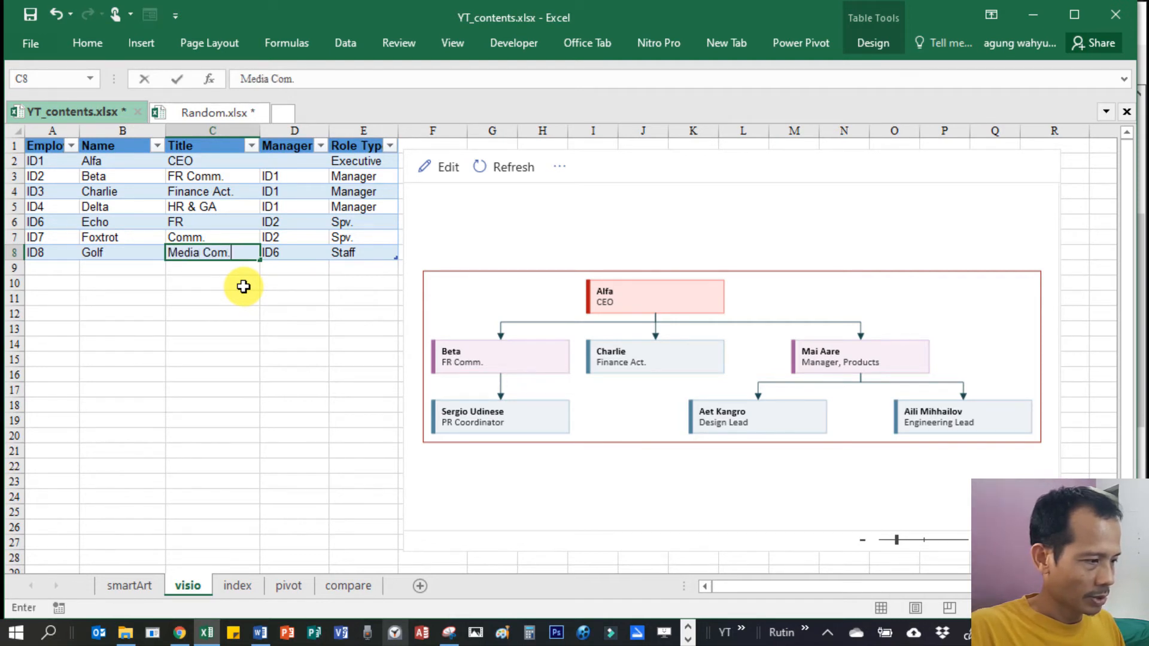
{"action": "key", "text": "Return"}
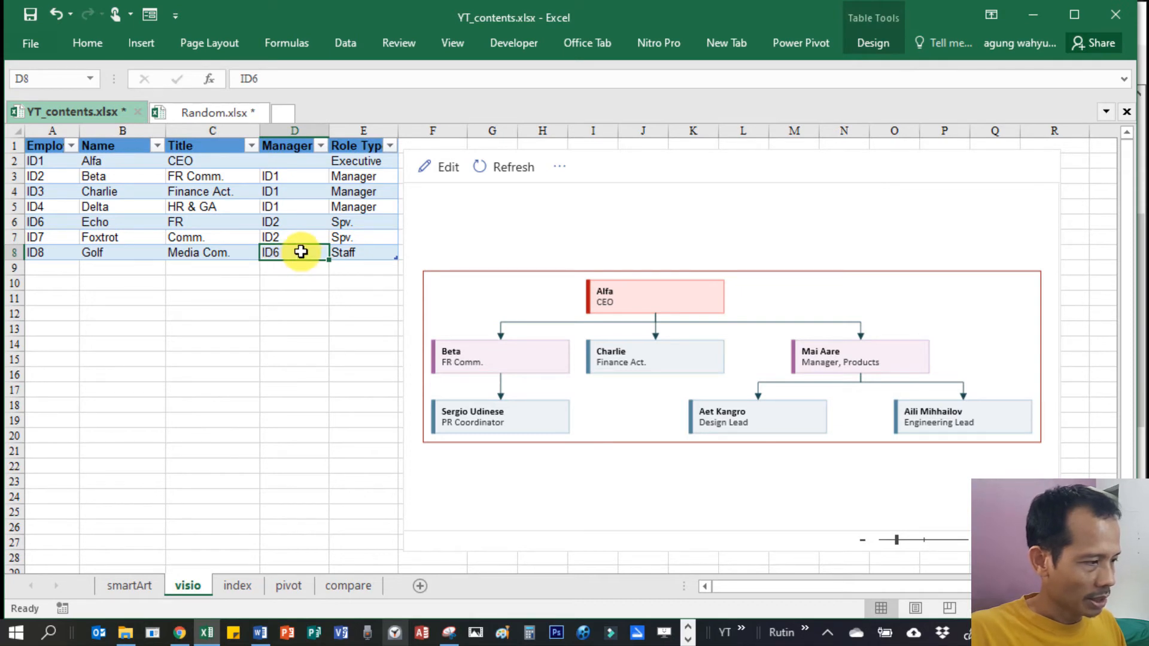
Change the manager of the ID8 row to ID7 and refresh the organization chart from the table.
{"action": "type", "text": "ID7"}
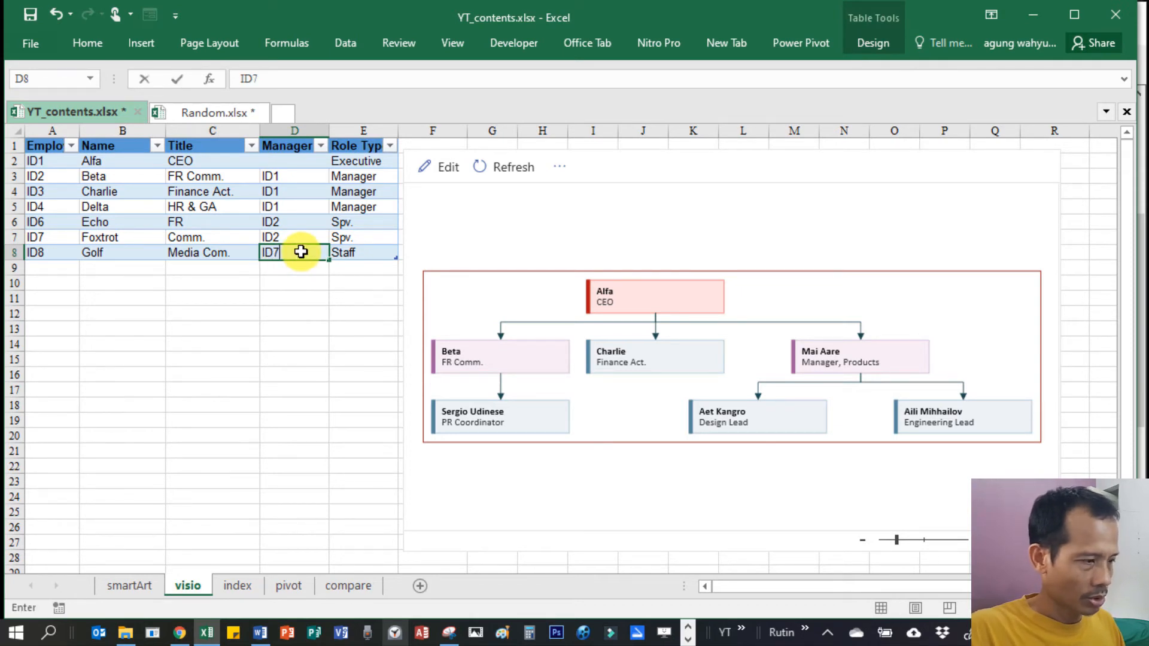
{"action": "key", "text": "Tab"}
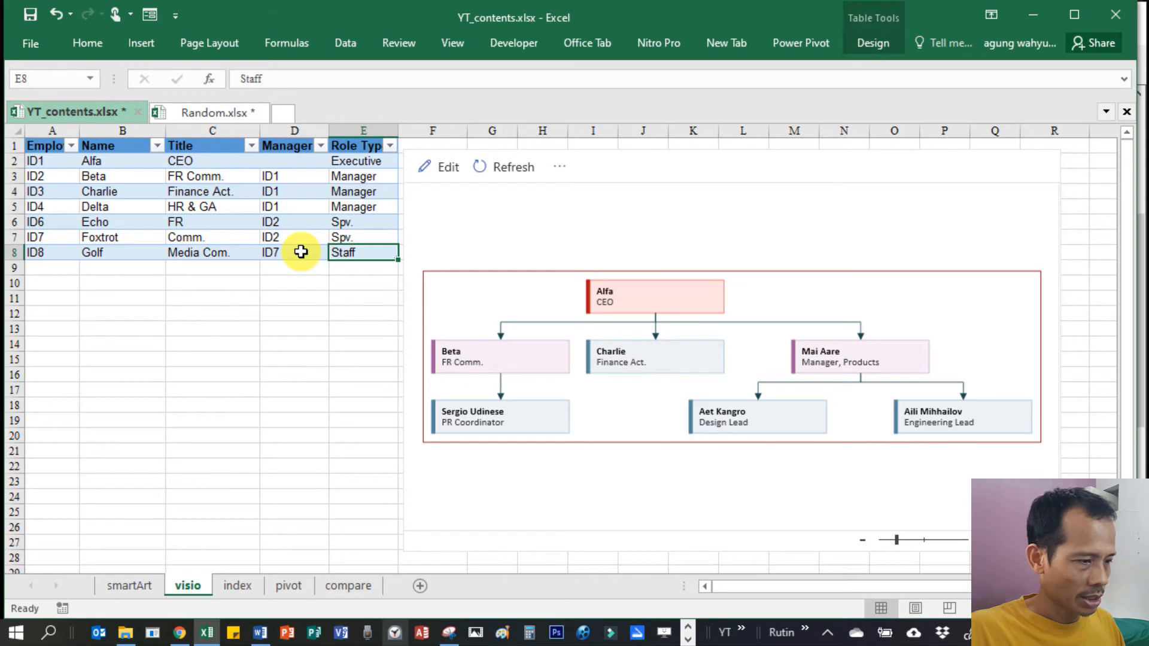
{"action": "left_click", "coordinate": [509, 170]}
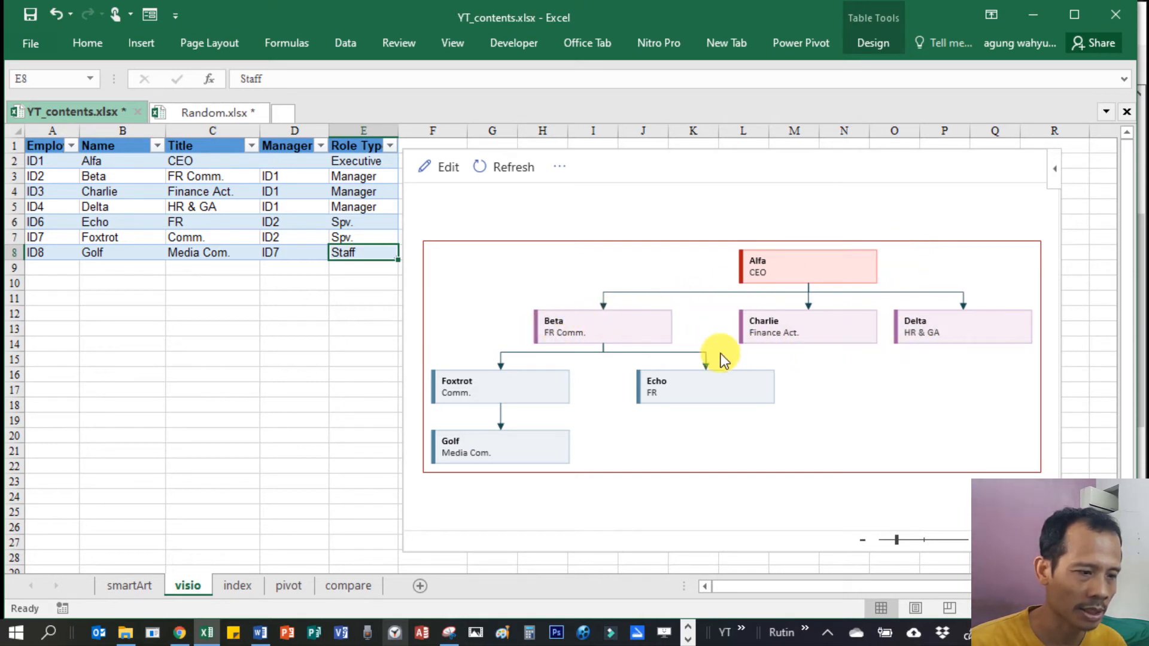
Compare the managers and role types in the table with the levels and links in the refreshed organization chart.
{"action": "left_click_drag", "start_coordinate": [370, 177], "coordinate": [372, 206]}
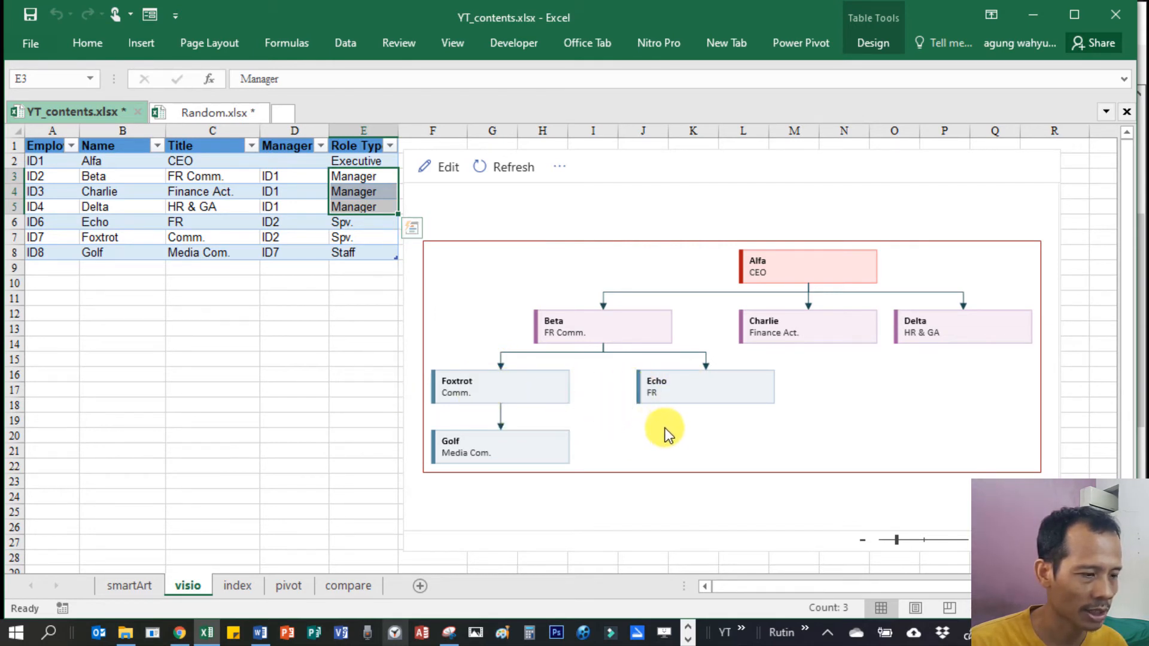
{"action": "left_click", "coordinate": [293, 223]}
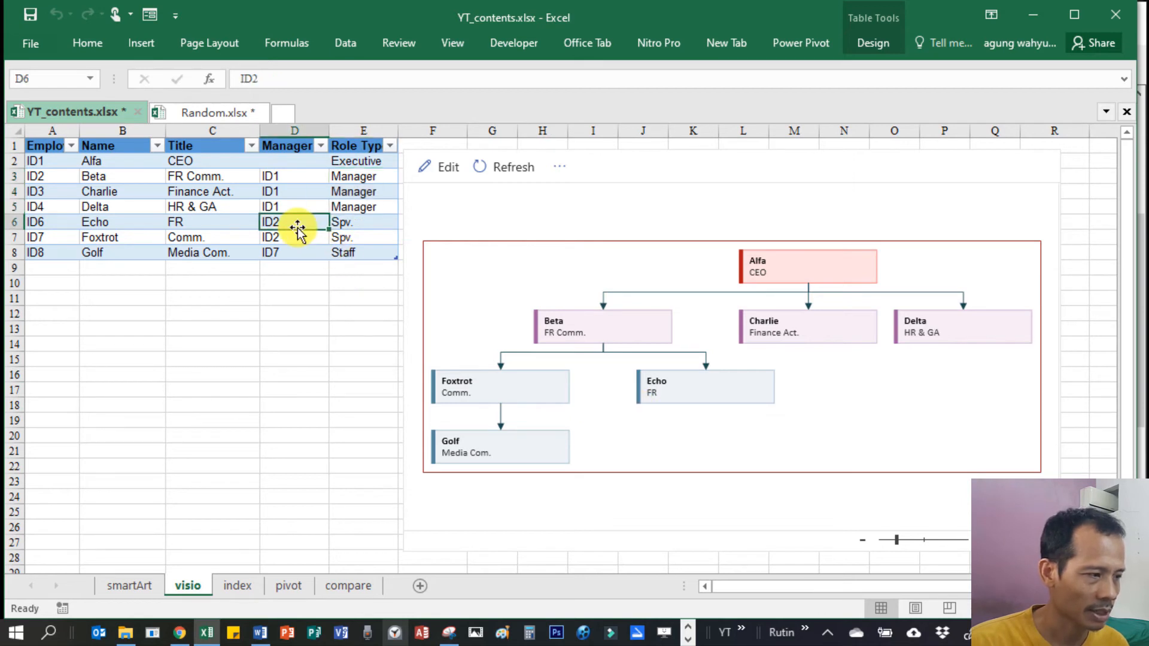
{"action": "left_click", "coordinate": [364, 253]}
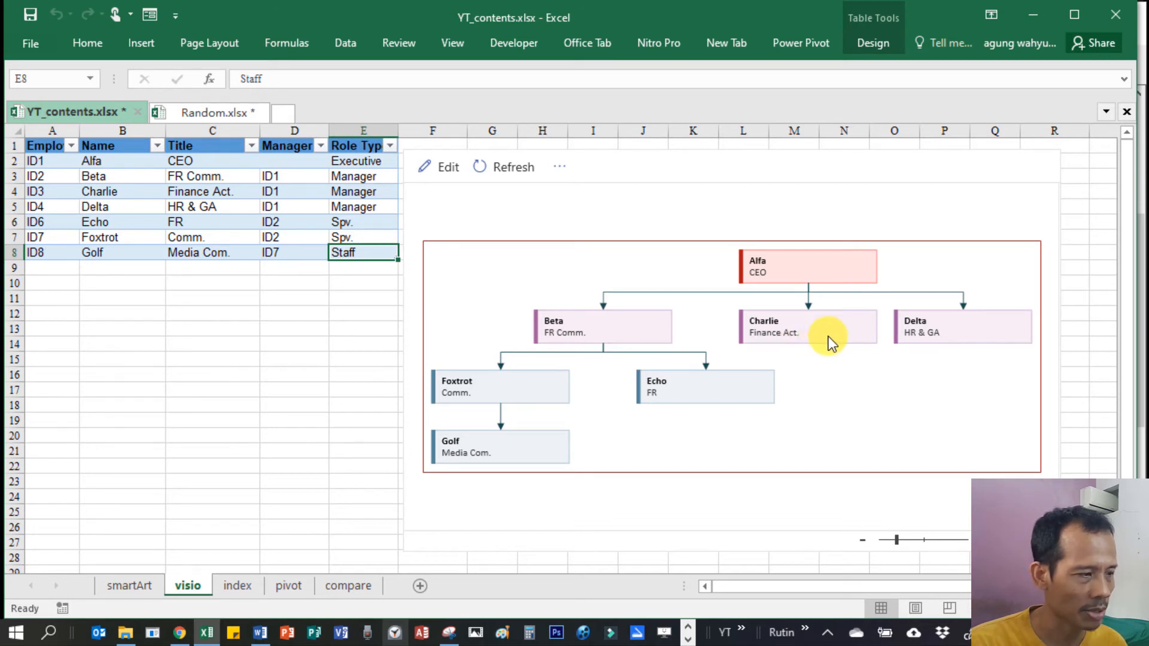
{"action": "key", "text": "Down"}
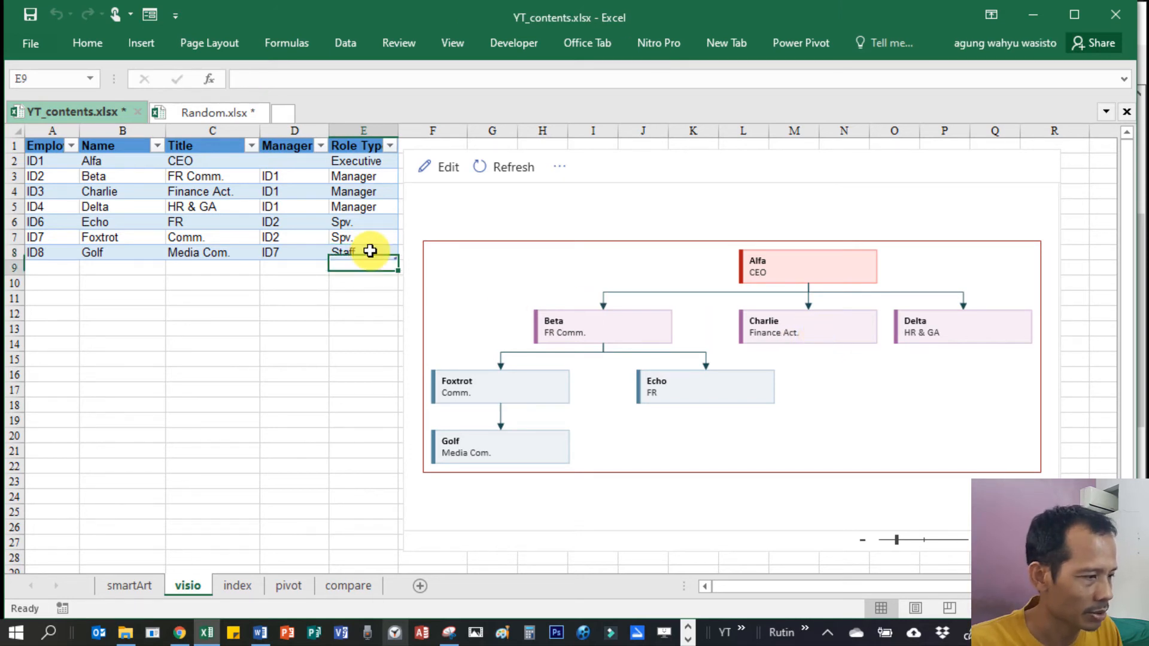
{"action": "key", "text": "Left"}
{"action": "key", "text": "Left"}
{"action": "key", "text": "Right"}
{"action": "key", "text": "Right"}
{"action": "key", "text": "Up"}
{"action": "key", "text": "Down"}
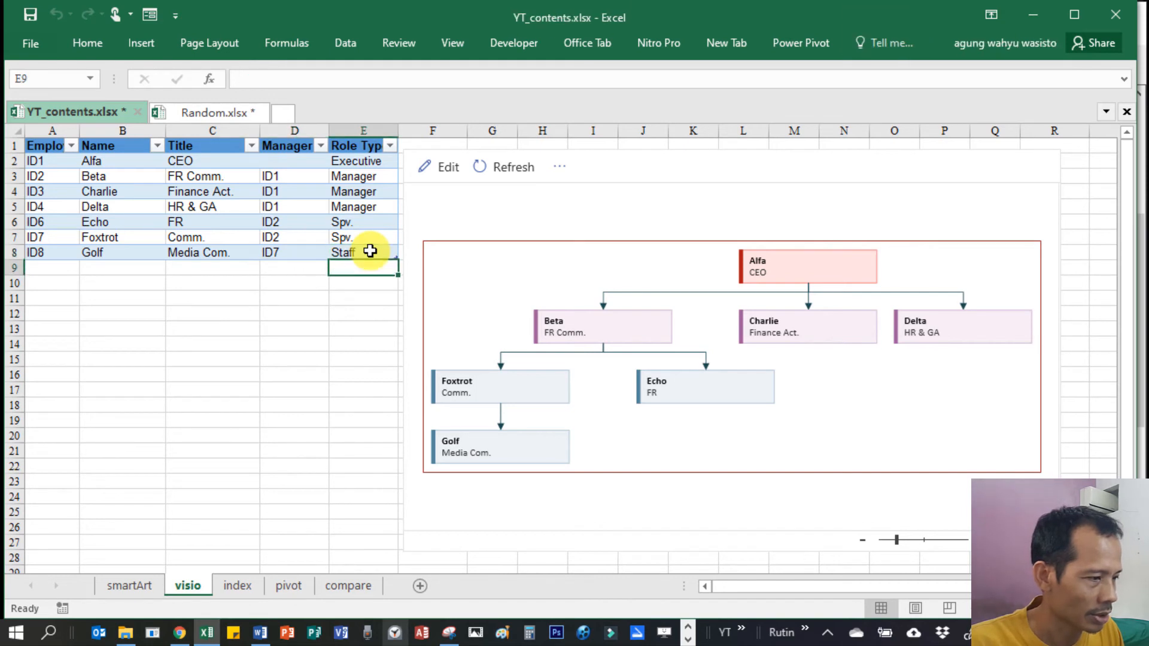
Add a new table row below the ID8 row with the employee ID set to ID9.
{"action": "key", "text": "Left"}
{"action": "key", "text": "Left"}
{"action": "key", "text": "Left"}
{"action": "key", "text": "Left"}
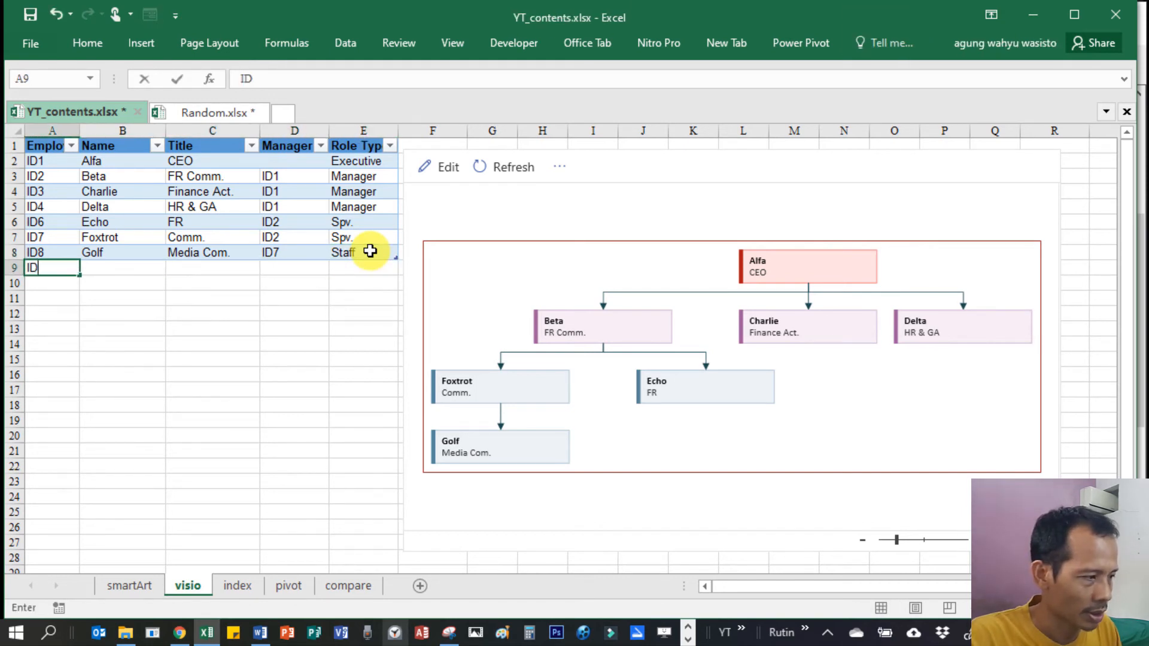
{"action": "type", "text": "IDR"}
{"action": "key", "text": "Return"}
{"action": "key", "text": "Up"}
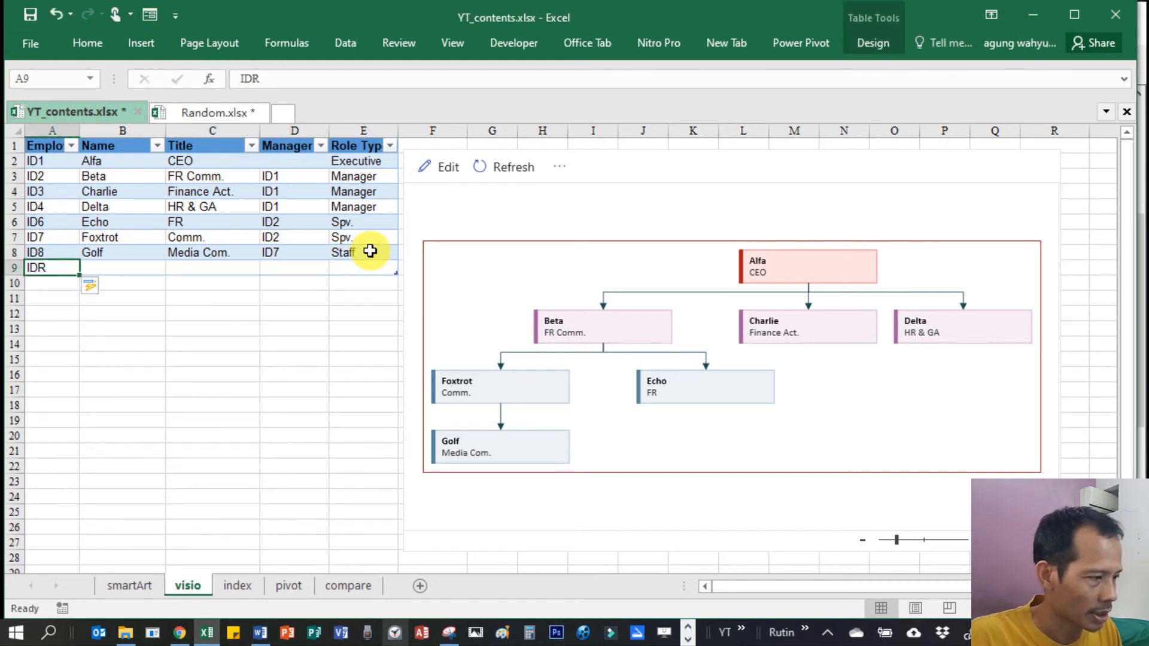
{"action": "type", "text": "ID"}
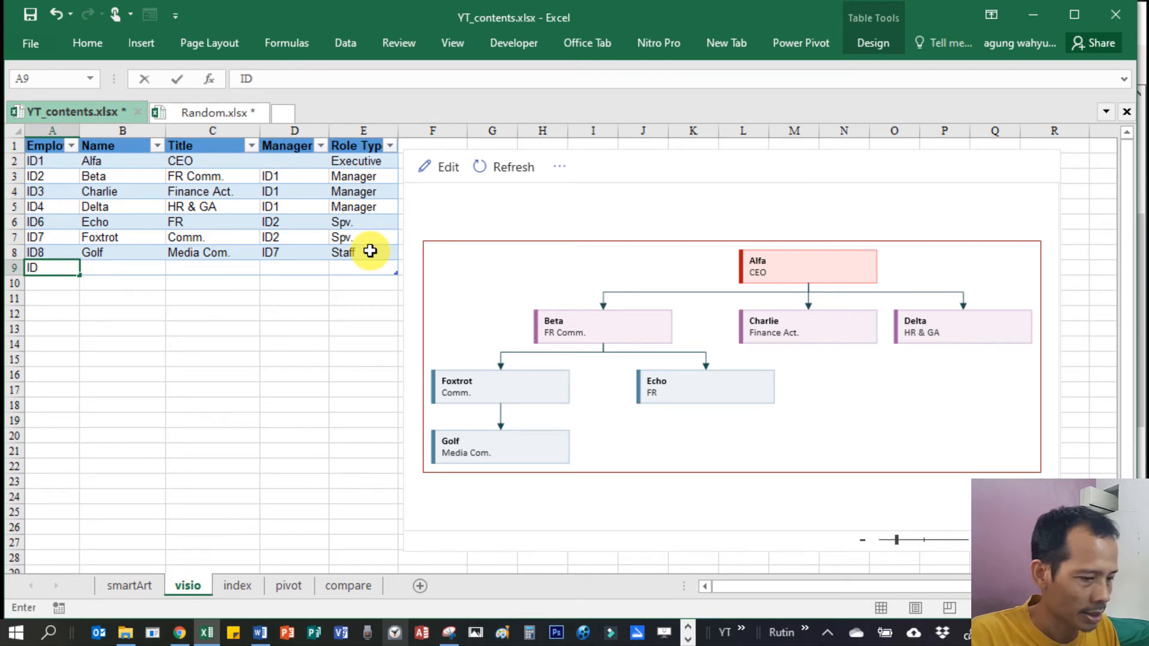
{"action": "type", "text": "9"}
{"action": "key", "text": "Return"}
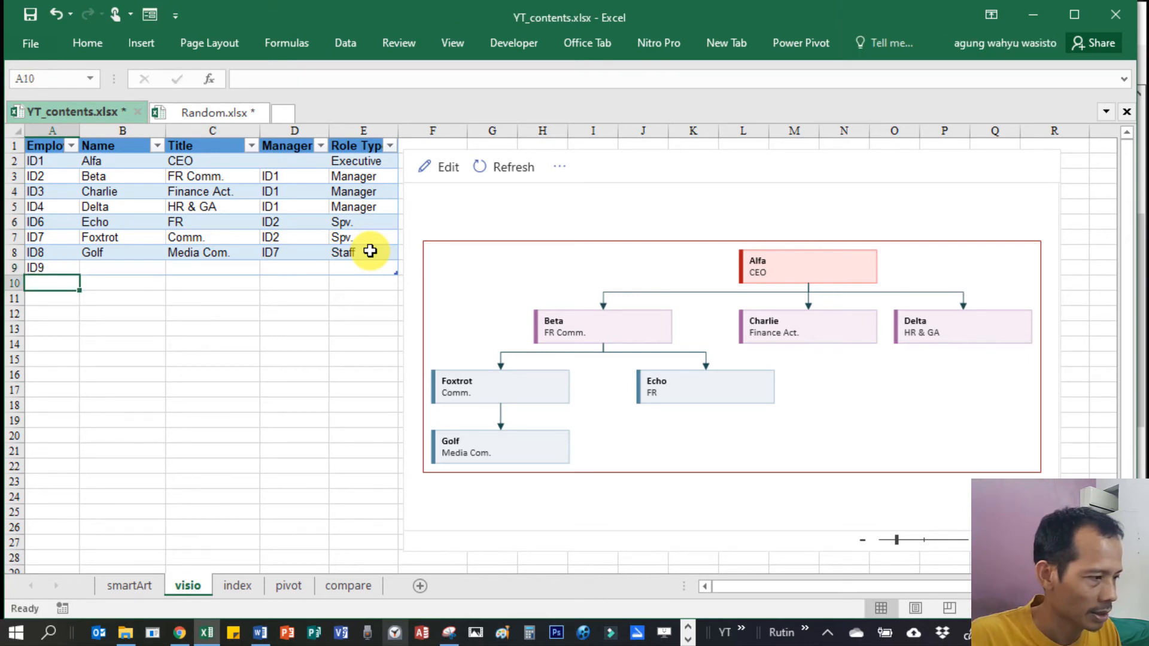
{"action": "key", "text": "Up"}
{"action": "key", "text": "Right"}
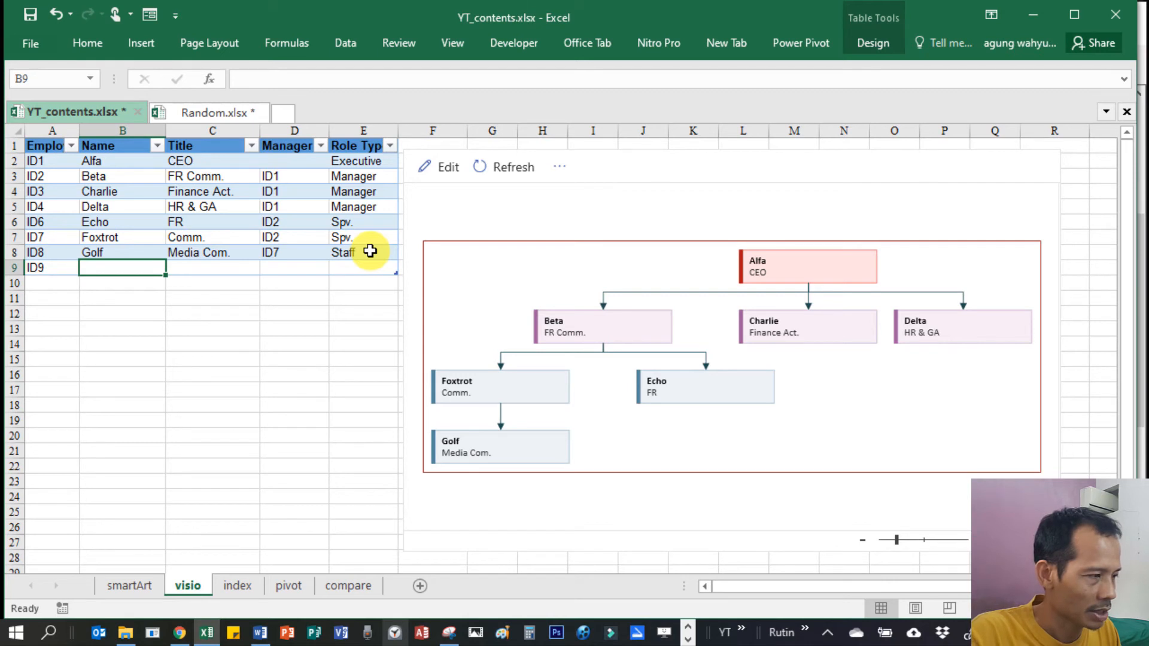
In the ID9 row, set the name to Hotel and the title to Cashier.
{"action": "type", "text": "Hotel"}
{"action": "key", "text": "Tab"}
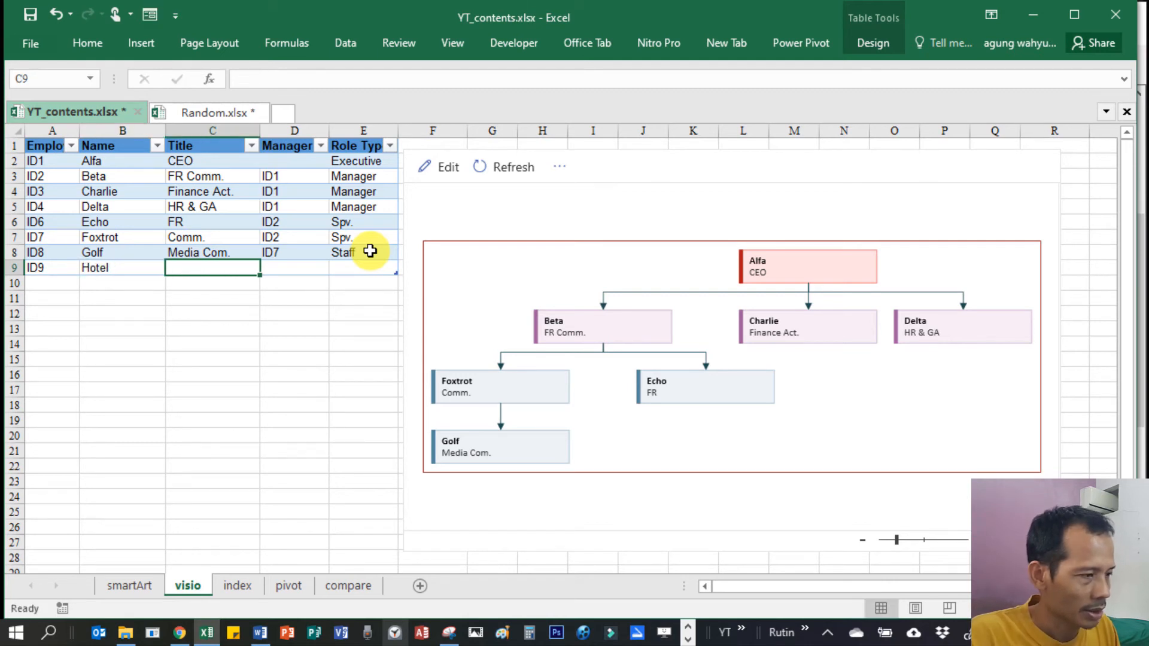
{"action": "type", "text": "Cashier"}
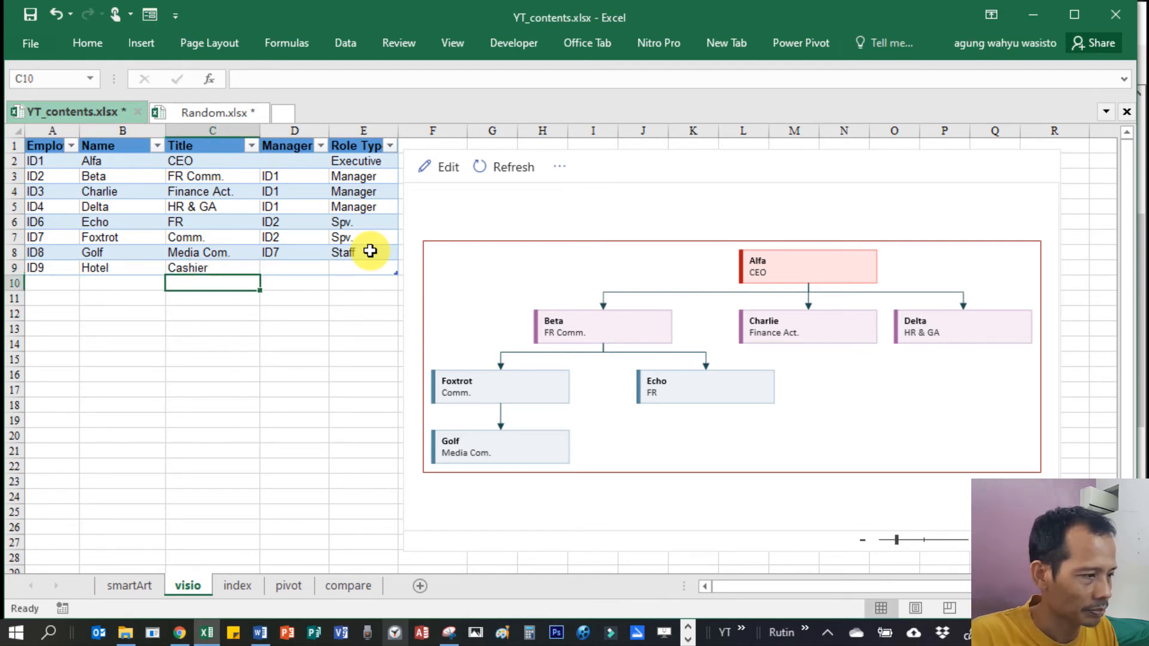
{"action": "key", "text": "Tab"}
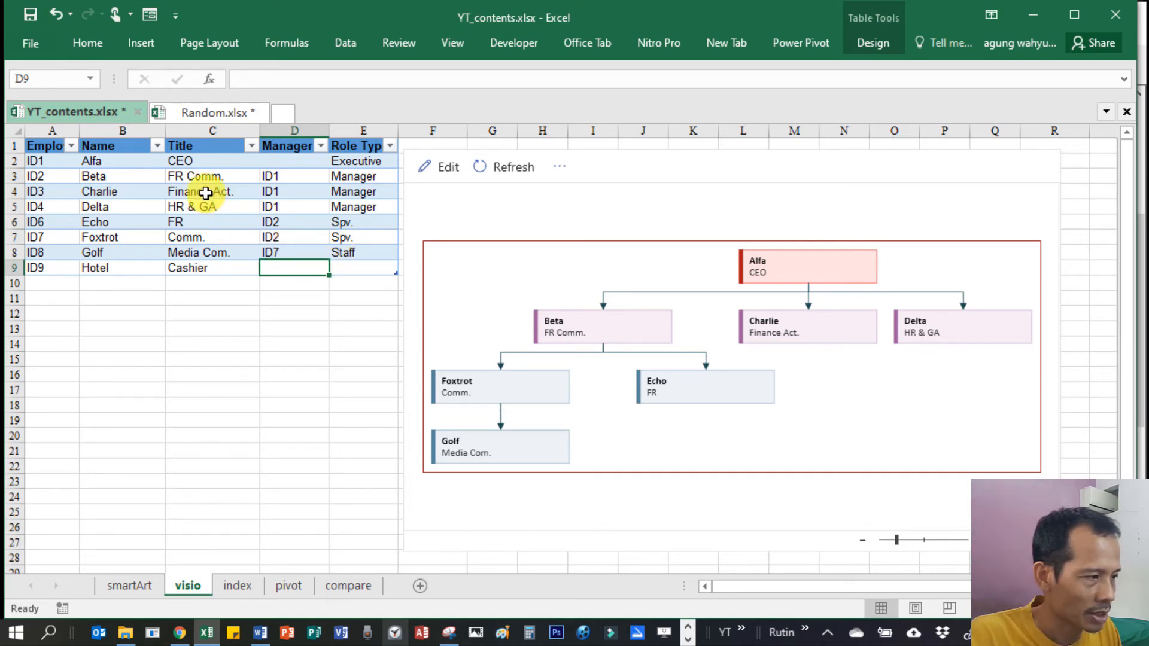
Assign ID3 as the manager of the ID9 row and set its role type to Staff.
{"action": "left_click", "coordinate": [54, 191]}
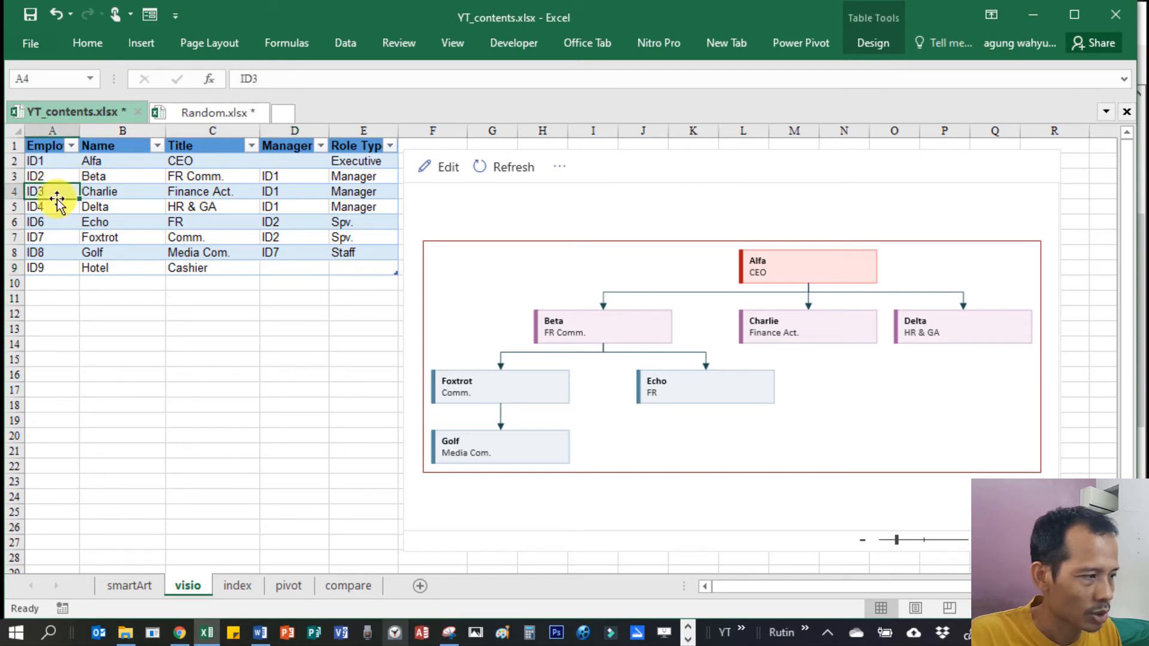
{"action": "left_click", "coordinate": [281, 265]}
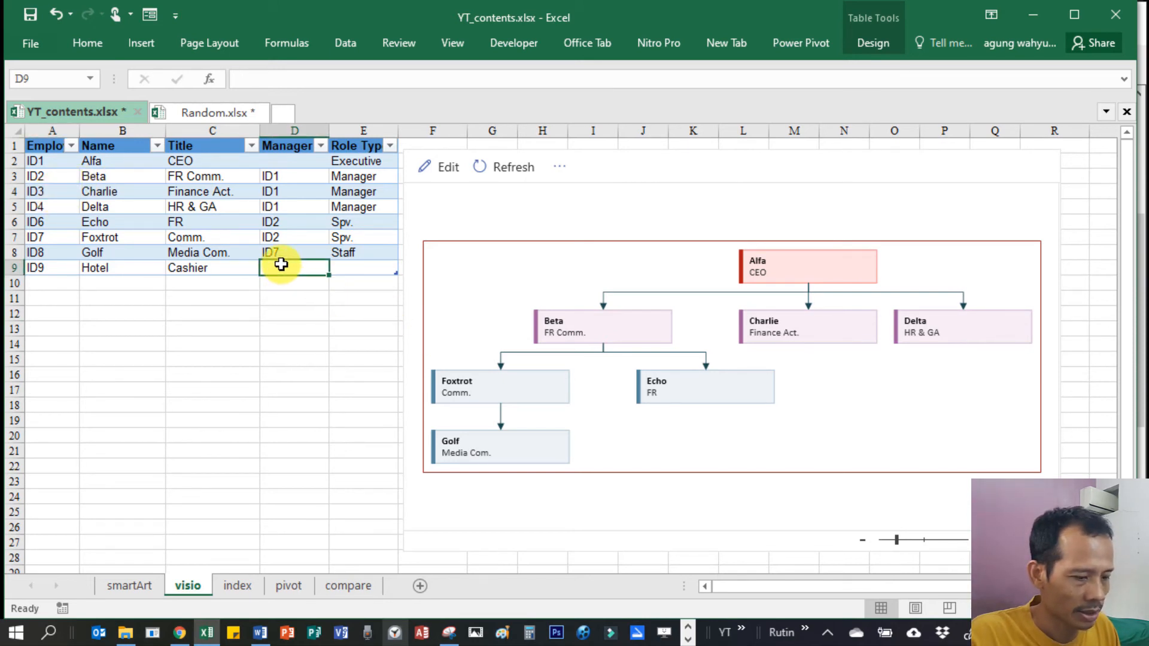
{"action": "type", "text": "ID9"}
{"action": "key", "text": "Tab"}
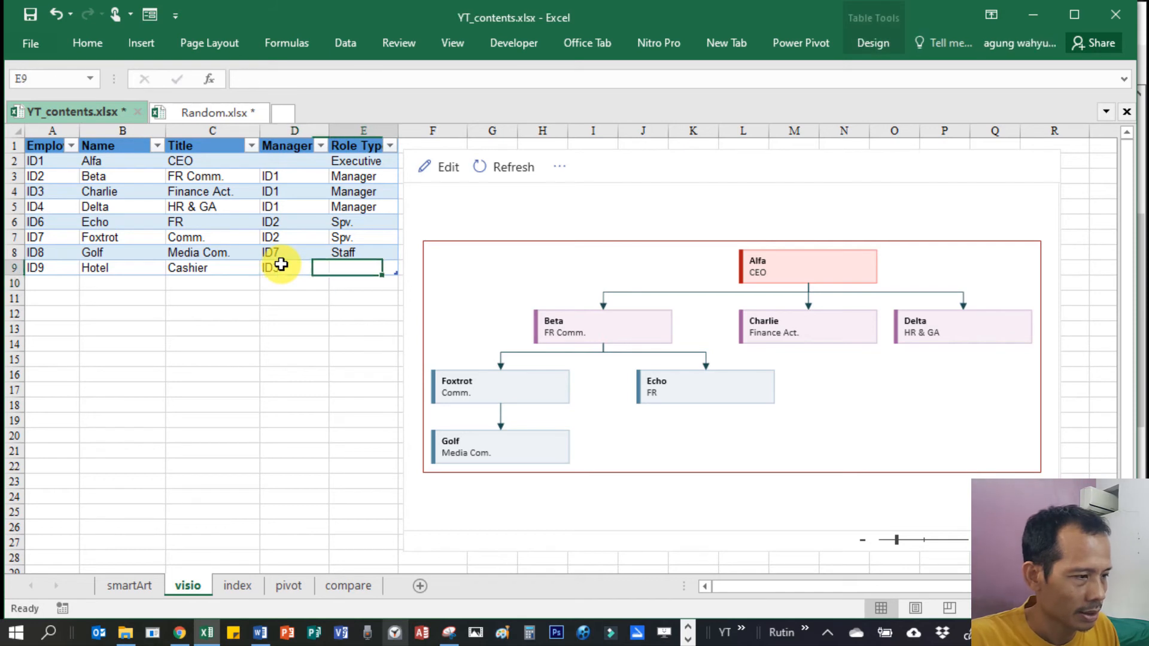
{"action": "type", "text": "Staff"}
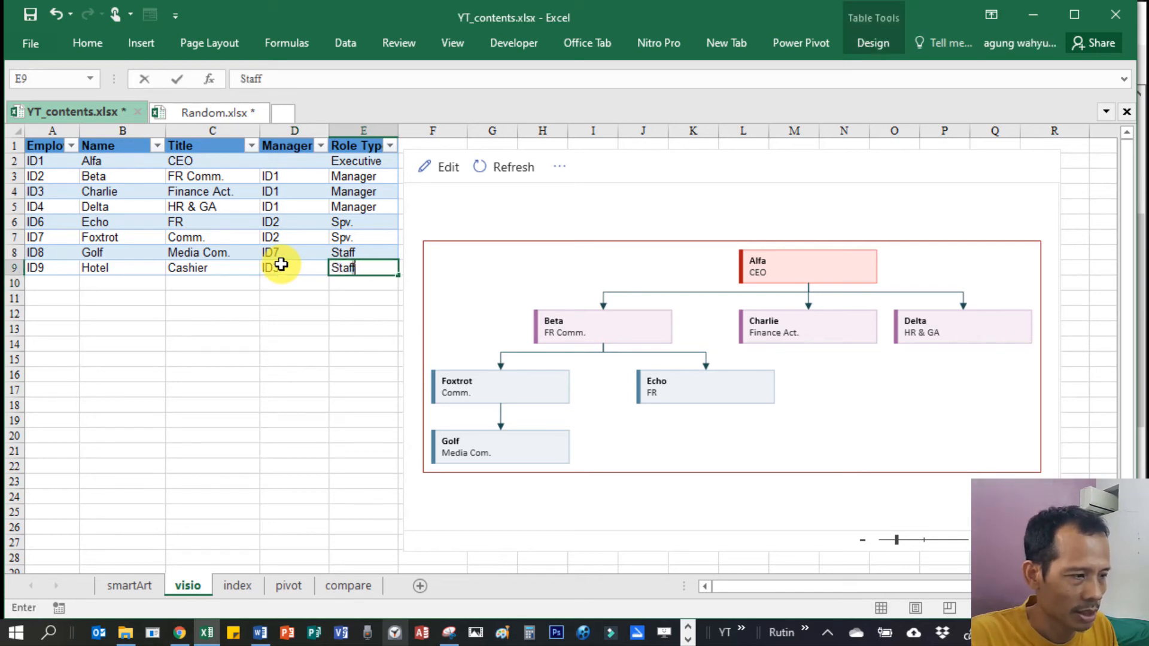
{"action": "key", "text": "Return"}
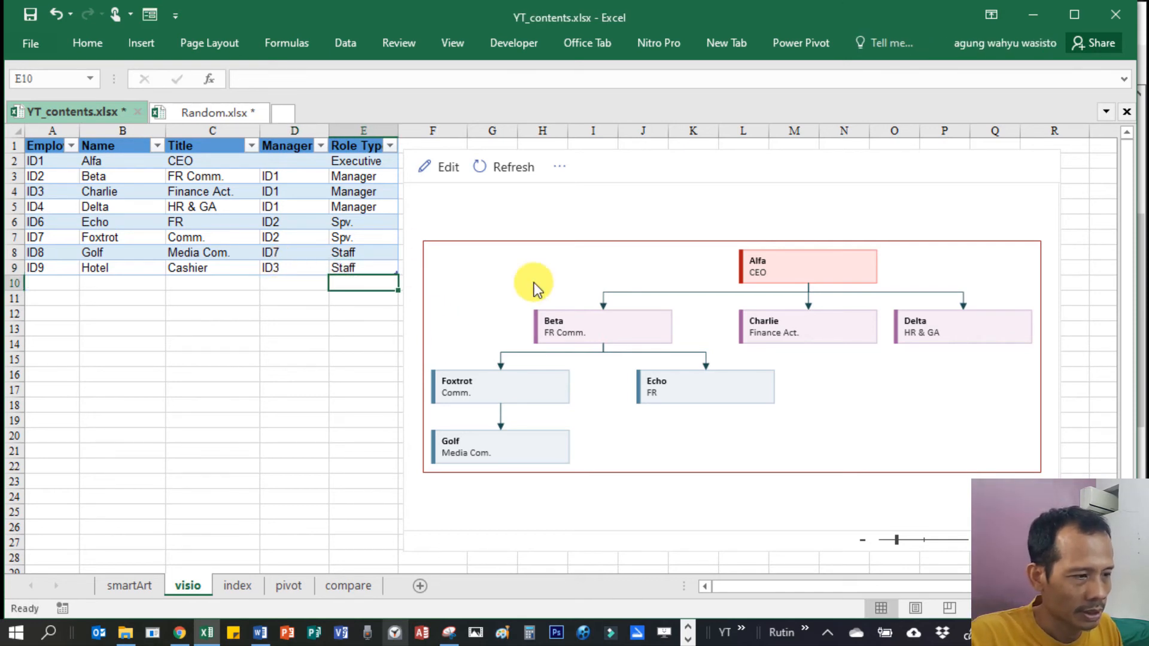
Refresh the organization chart from the table and select the diagram's frame.
{"action": "left_click", "coordinate": [506, 168]}
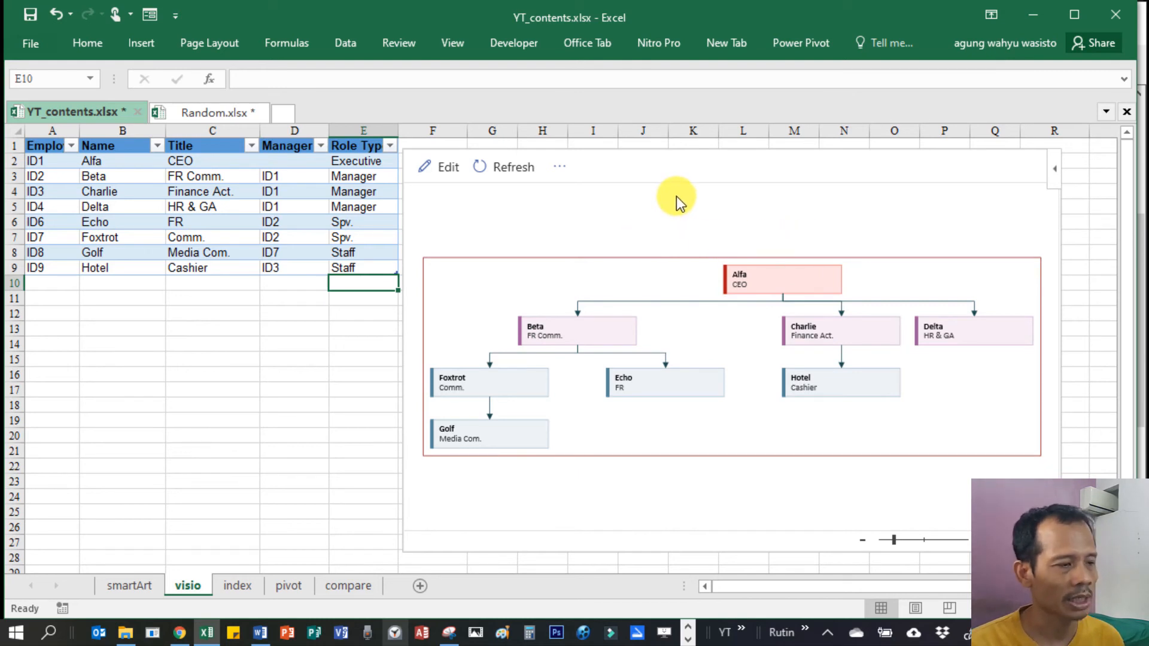
{"action": "left_click", "coordinate": [265, 405]}
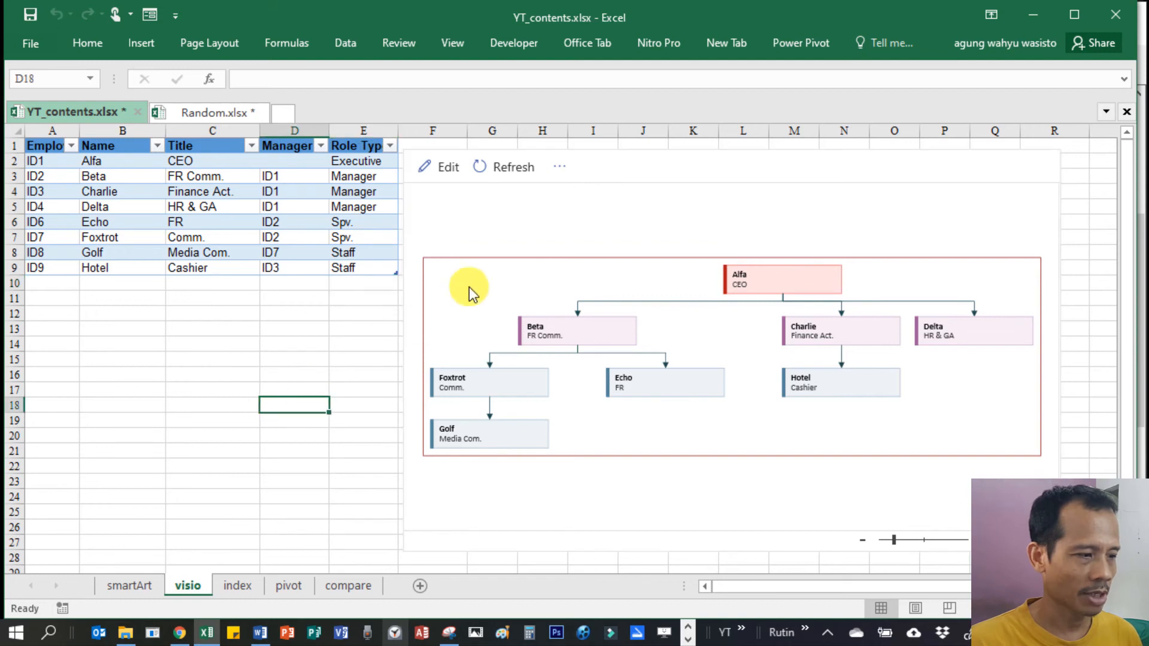
{"action": "left_click", "coordinate": [675, 260]}
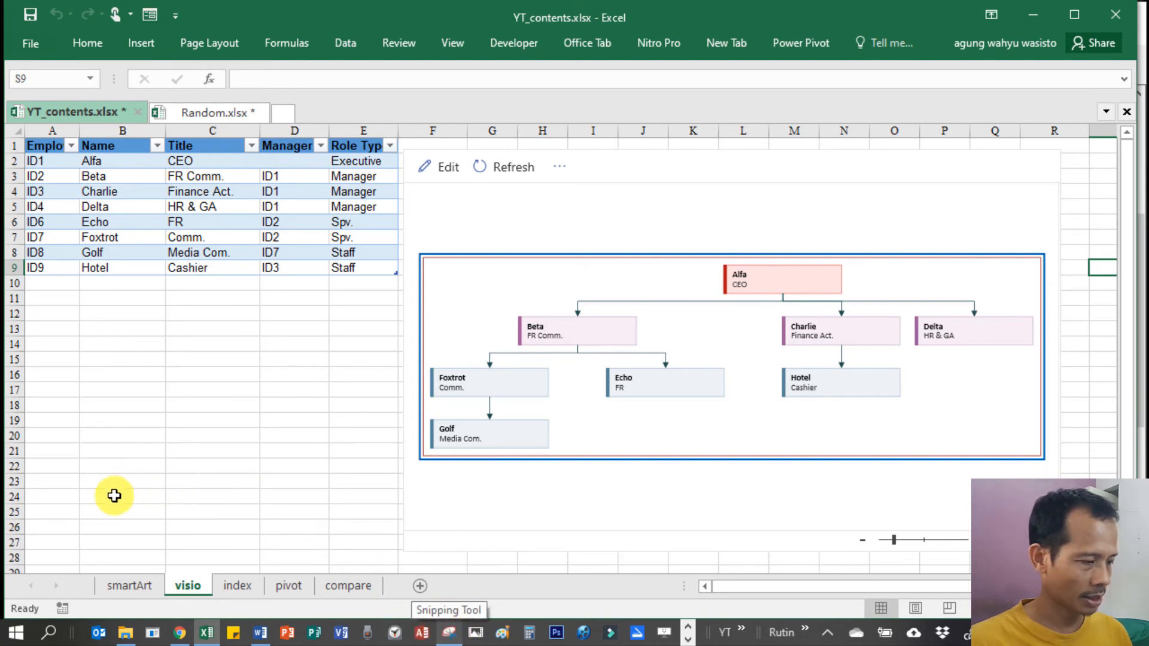
Search for and open Snipping Tool, then move its window aside and make it smaller.
{"action": "left_click", "coordinate": [50, 640]}
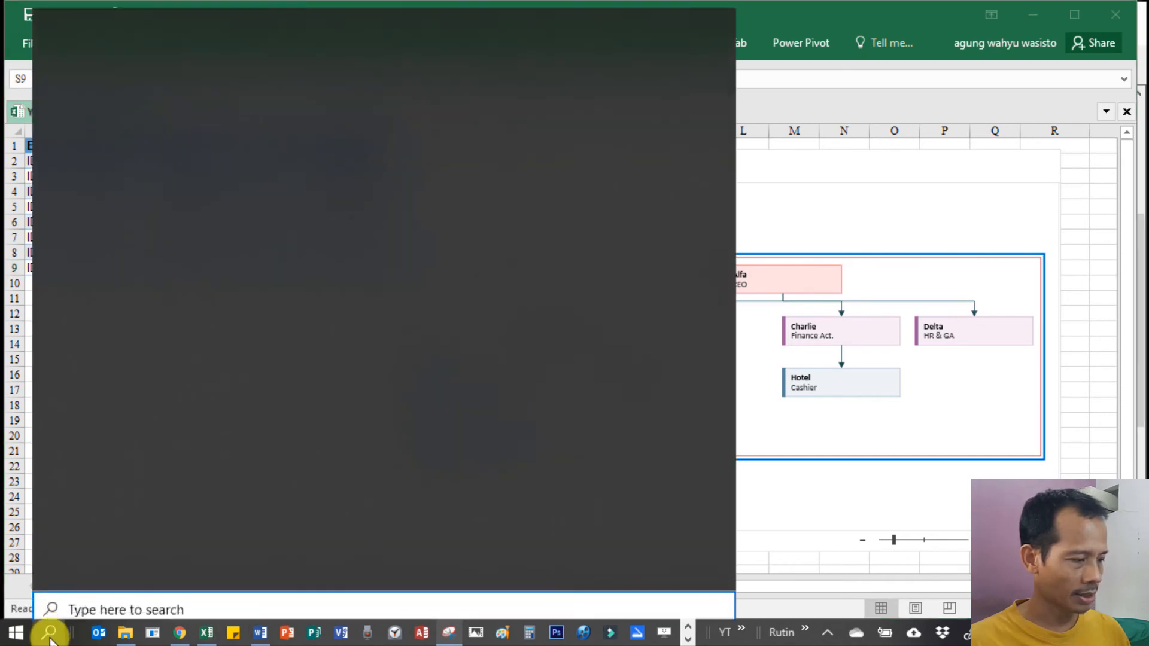
{"action": "type", "text": "snipp"}
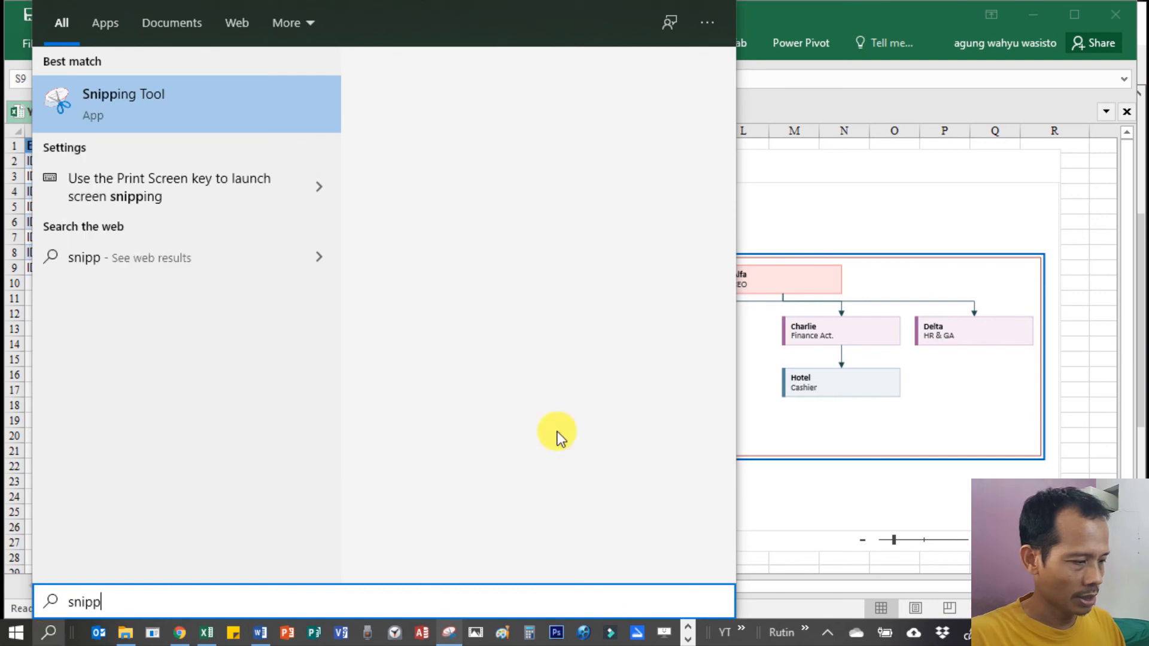
{"action": "left_click", "coordinate": [170, 96]}
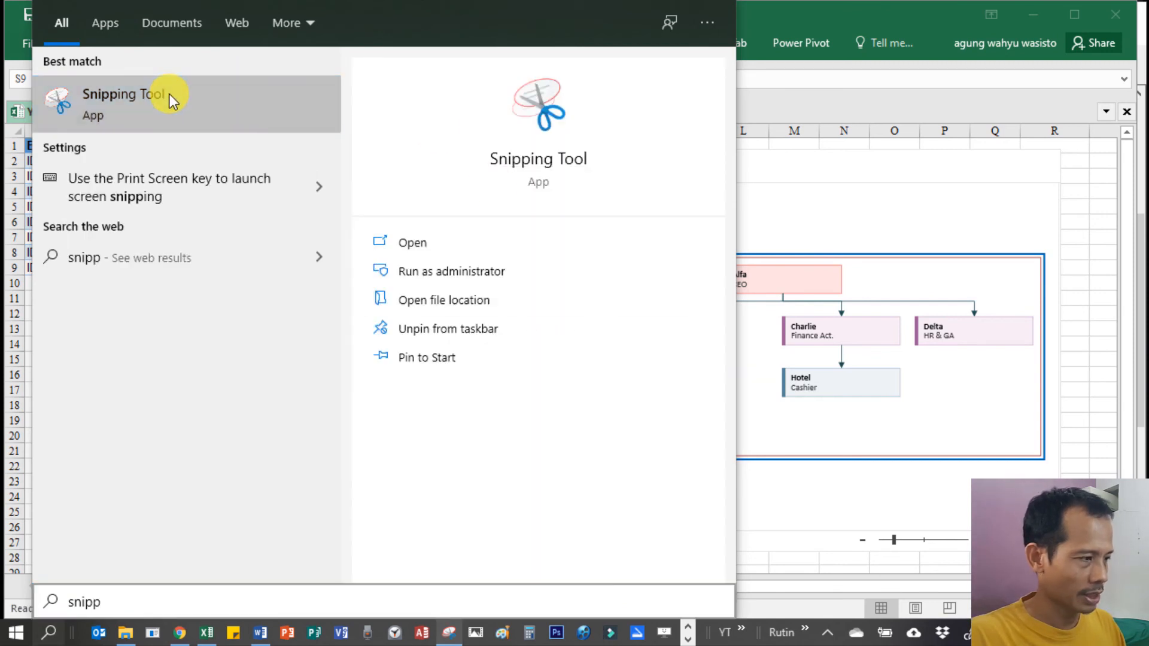
{"action": "left_click_drag", "start_coordinate": [935, 21], "coordinate": [353, 35]}
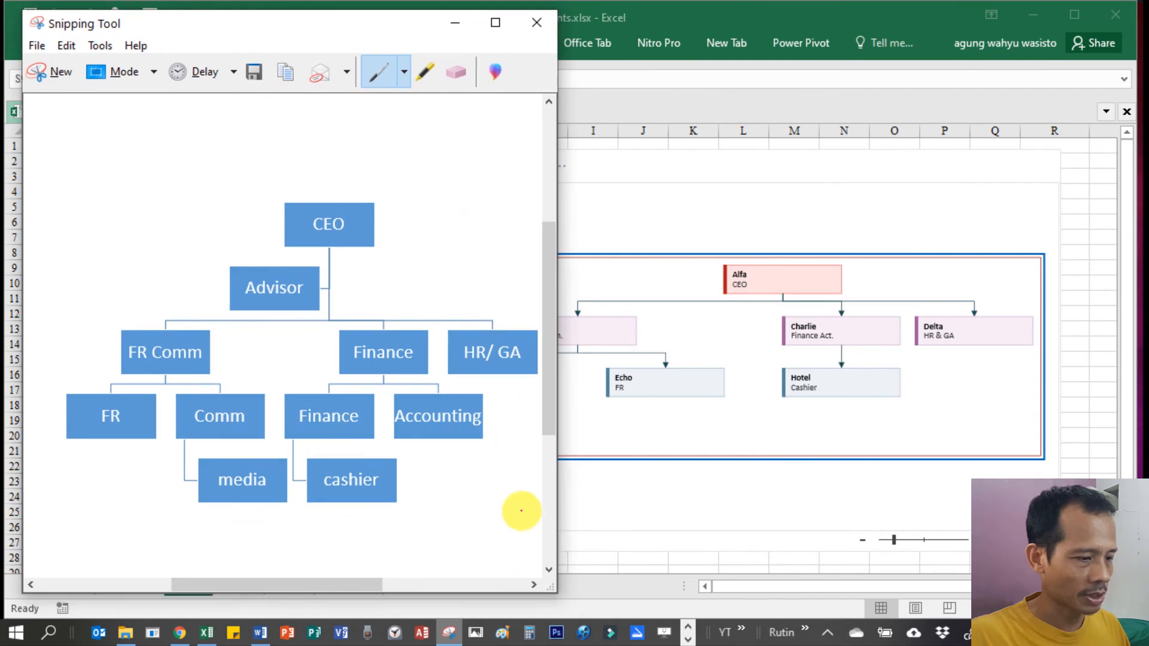
{"action": "left_click_drag", "start_coordinate": [548, 589], "coordinate": [512, 508]}
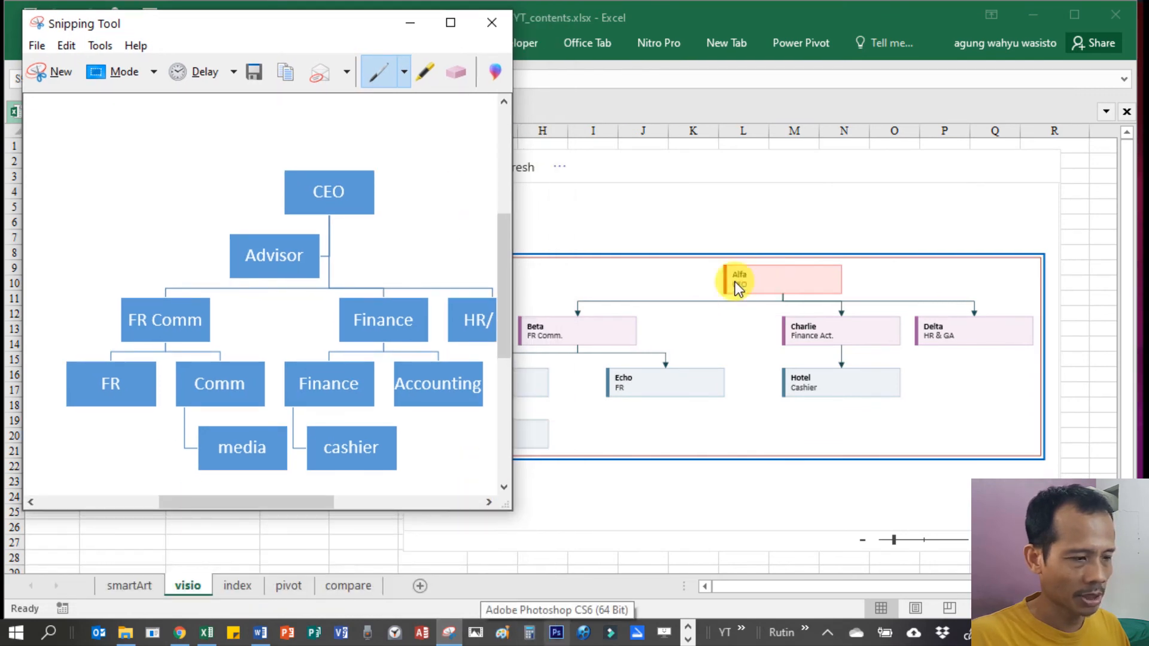
Capture the whole organization chart, including its frame, as a new snip and copy the snip.
{"action": "left_click", "coordinate": [58, 73]}
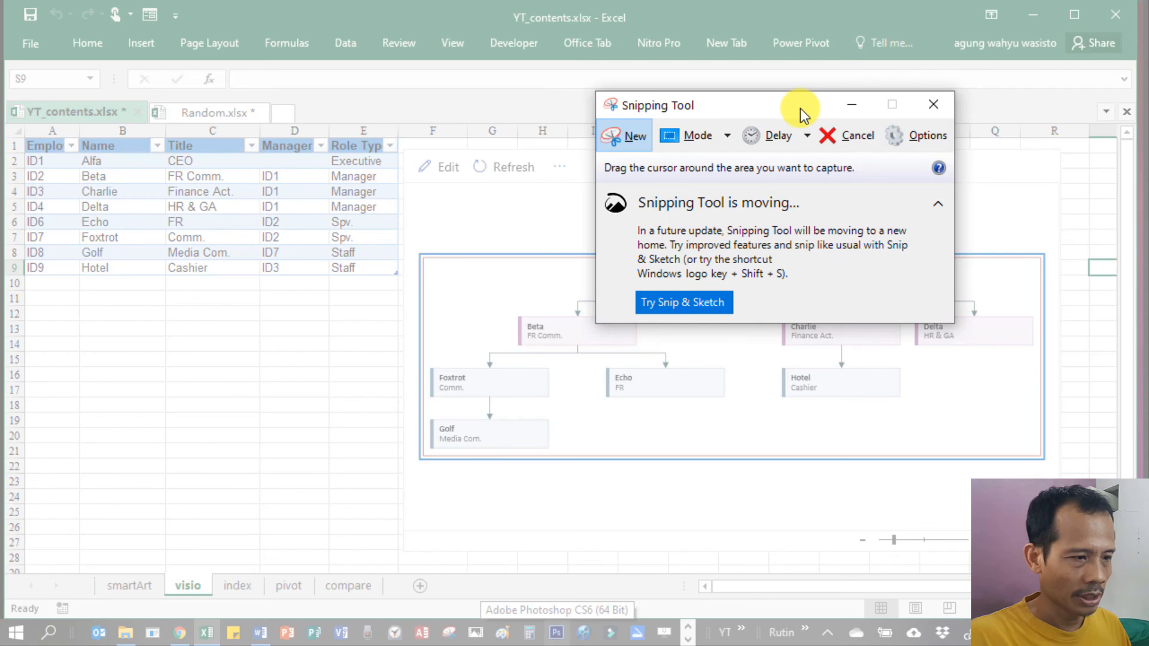
{"action": "left_click_drag", "start_coordinate": [800, 109], "coordinate": [232, 18]}
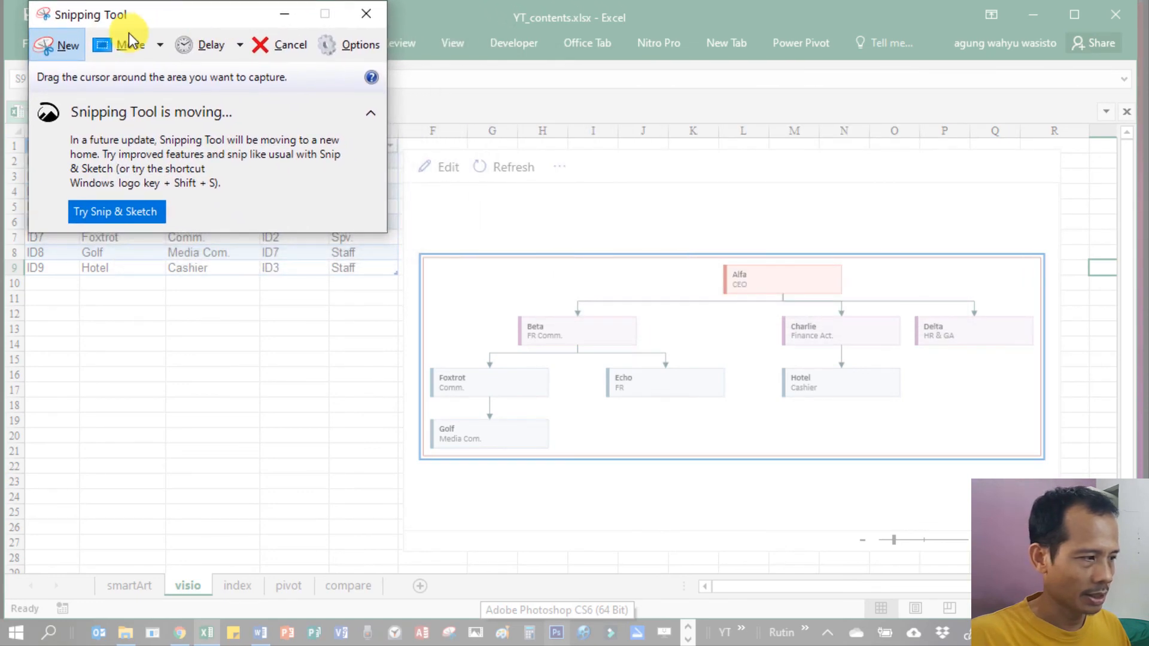
{"action": "left_click", "coordinate": [58, 44]}
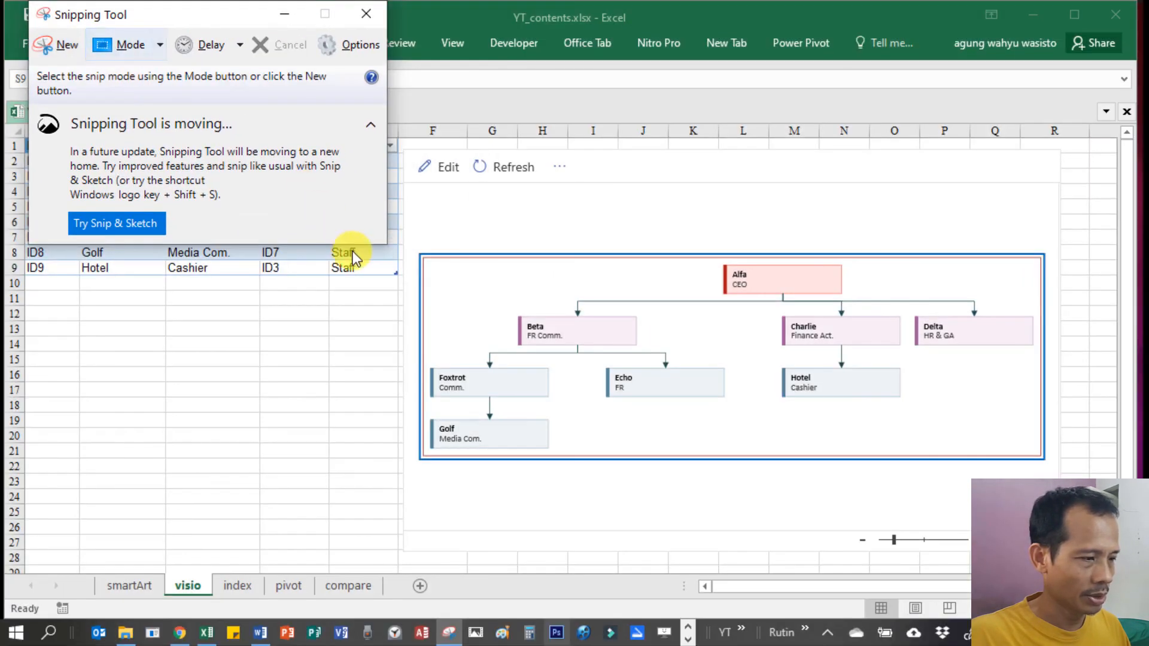
{"action": "left_click", "coordinate": [60, 41]}
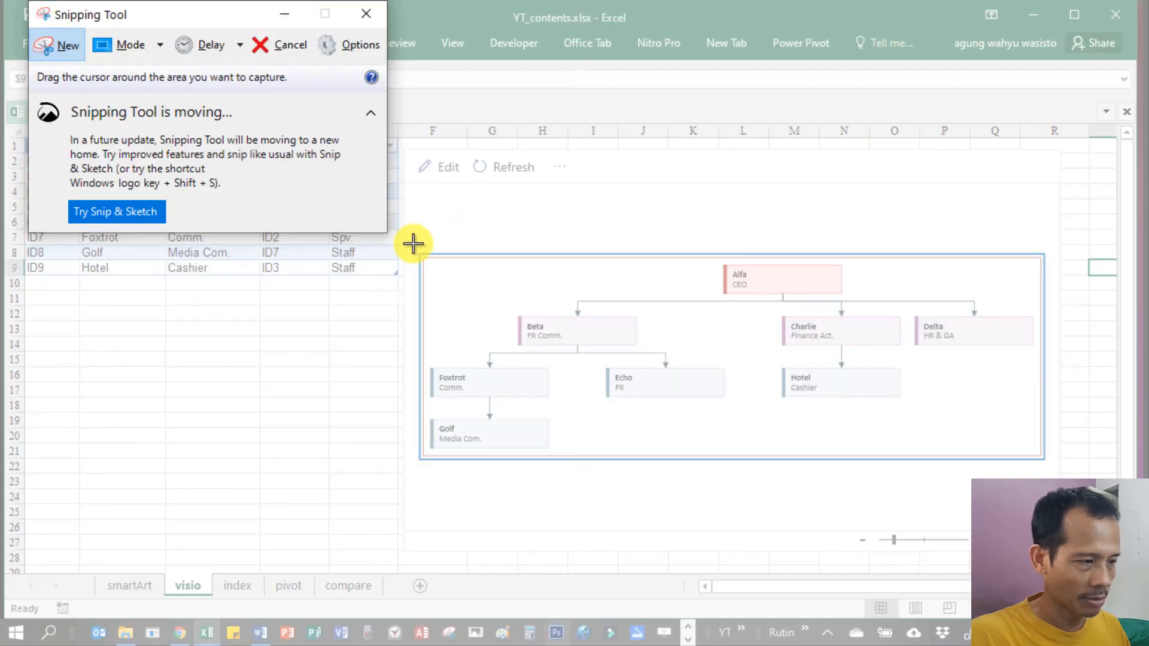
{"action": "left_click_drag", "start_coordinate": [413, 243], "coordinate": [1052, 459]}
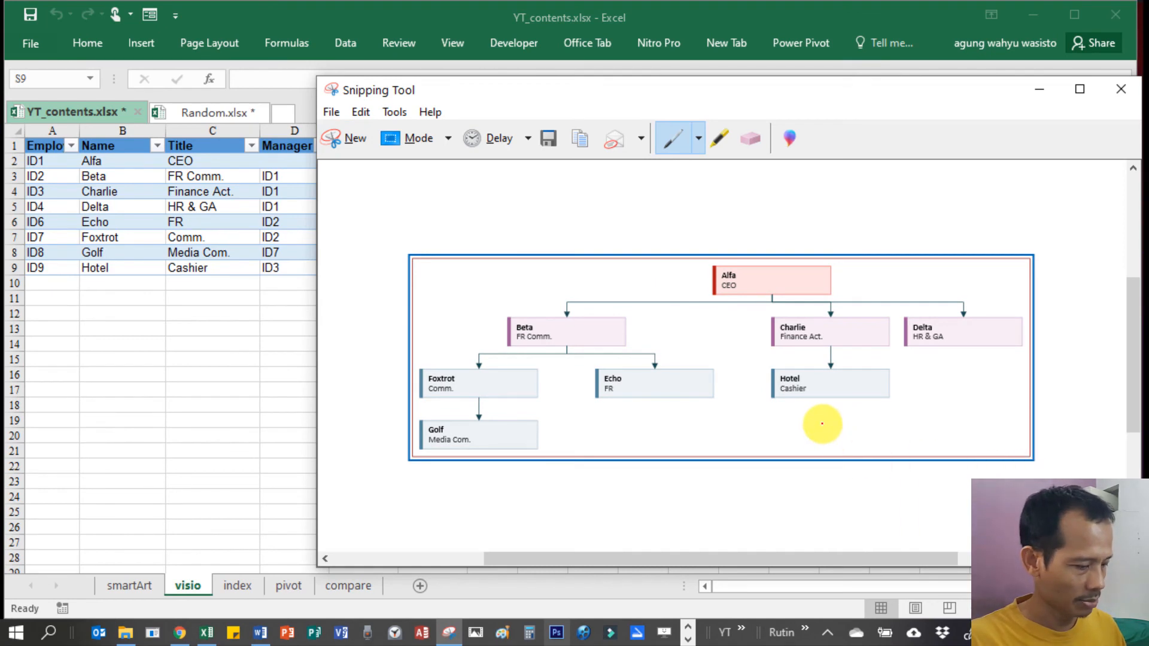
{"action": "left_click", "coordinate": [358, 110]}
{"action": "left_click", "coordinate": [384, 135]}
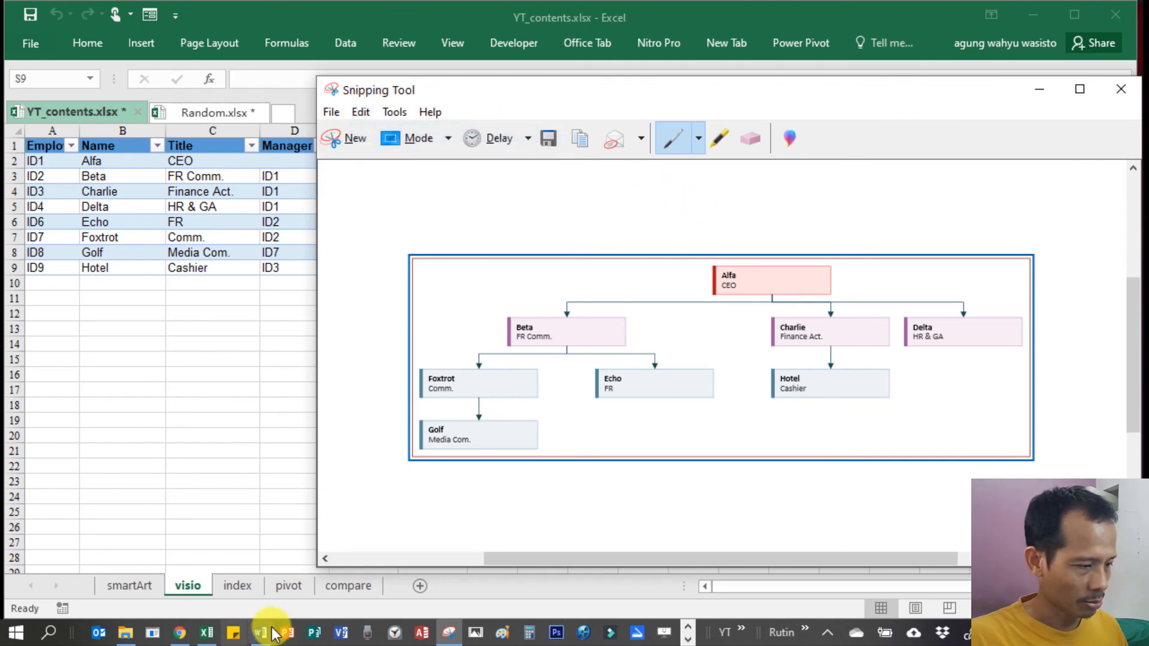
Switch to the Word document and paste the copied chart below the SmartArt organization chart.
{"action": "left_click", "coordinate": [262, 632]}
{"action": "scroll", "coordinate": [309, 445], "scroll_direction": "up", "scroll_amount": 2}
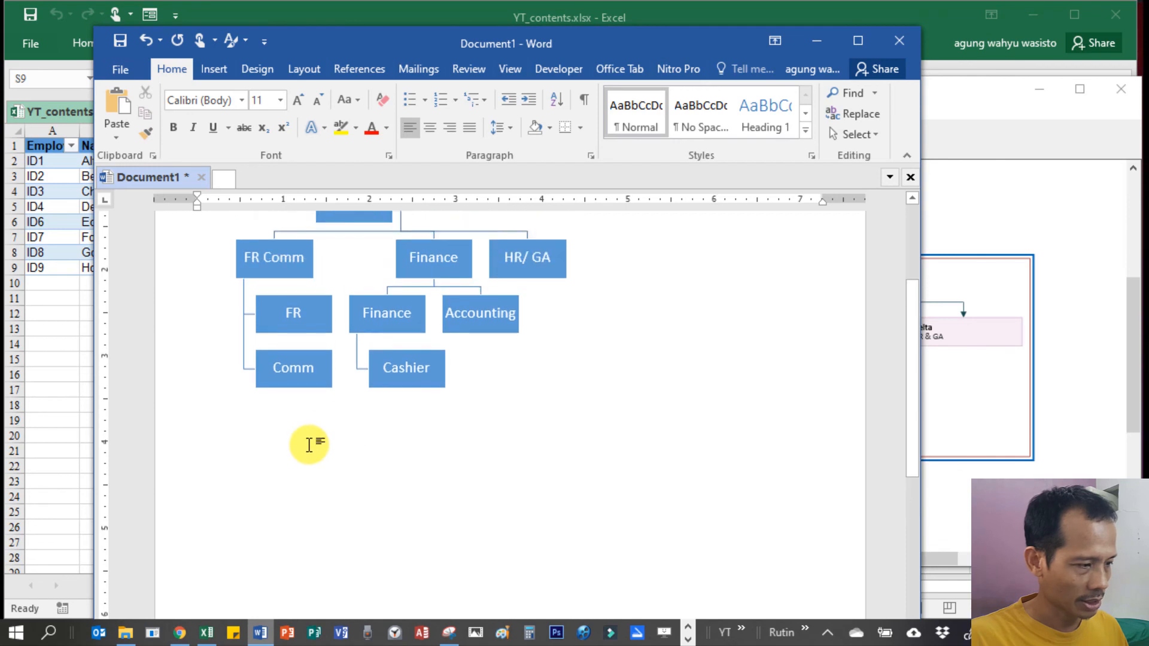
{"action": "scroll", "coordinate": [309, 445], "scroll_direction": "down", "scroll_amount": 2}
{"action": "key", "text": "ctrl+v"}
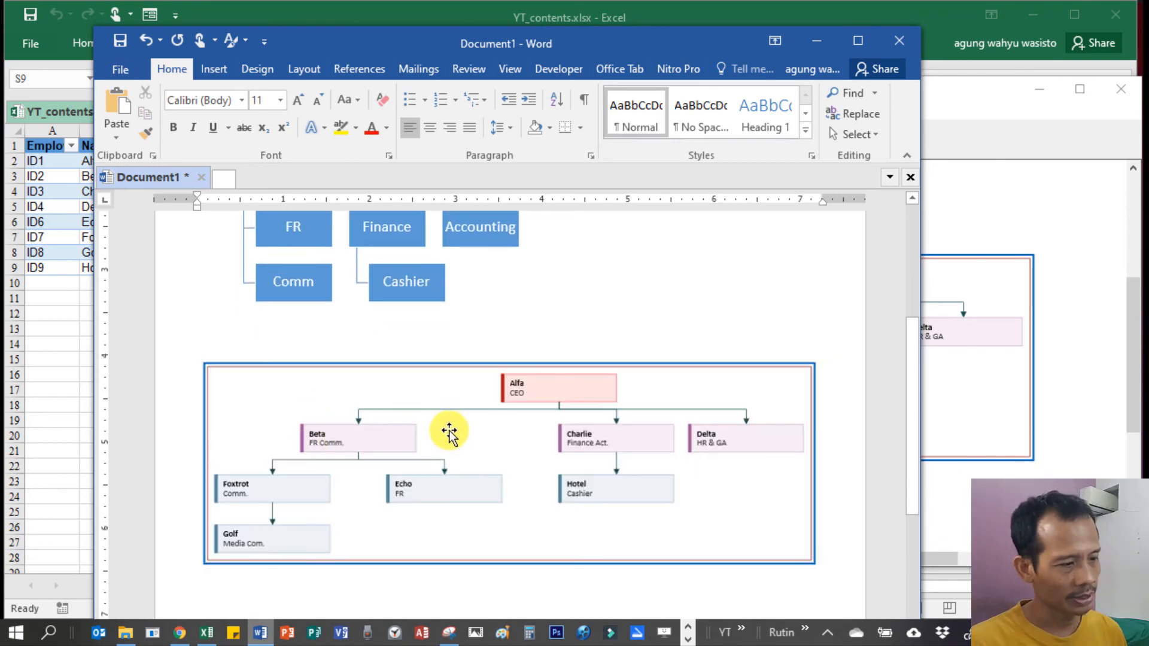
Compare the pasted chart with the SmartArt chart above it and start a new line below the pasted picture.
{"action": "scroll", "coordinate": [541, 419], "scroll_direction": "up", "scroll_amount": 2}
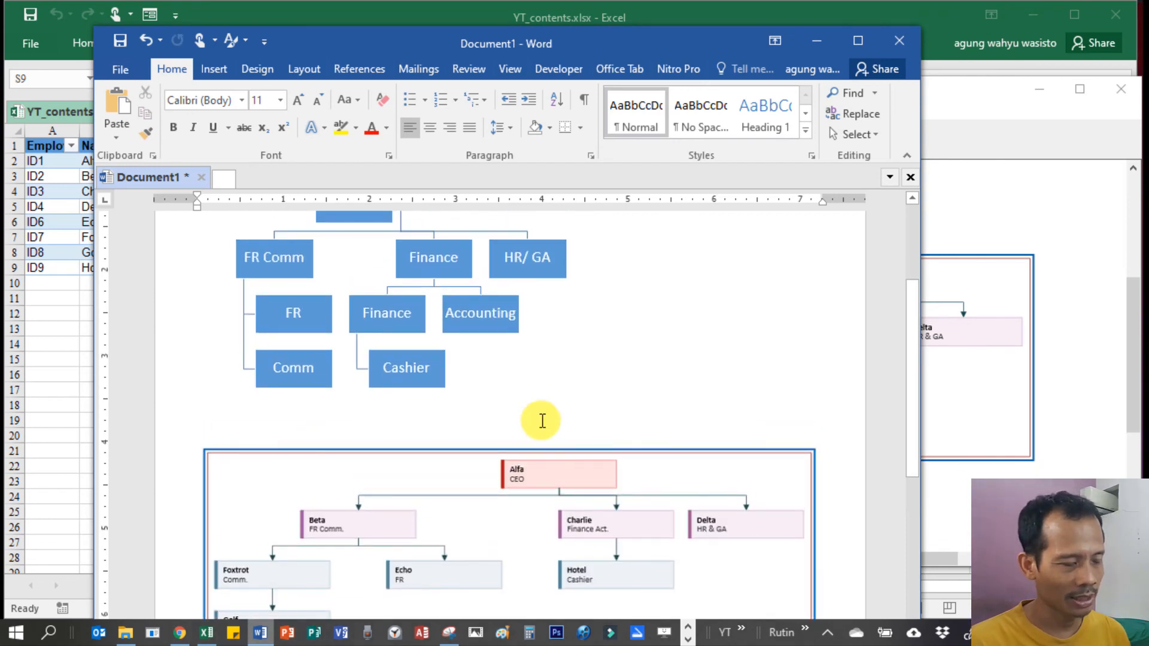
{"action": "scroll", "coordinate": [542, 421], "scroll_direction": "up", "scroll_amount": 1}
{"action": "scroll", "coordinate": [544, 423], "scroll_direction": "up", "scroll_amount": 2}
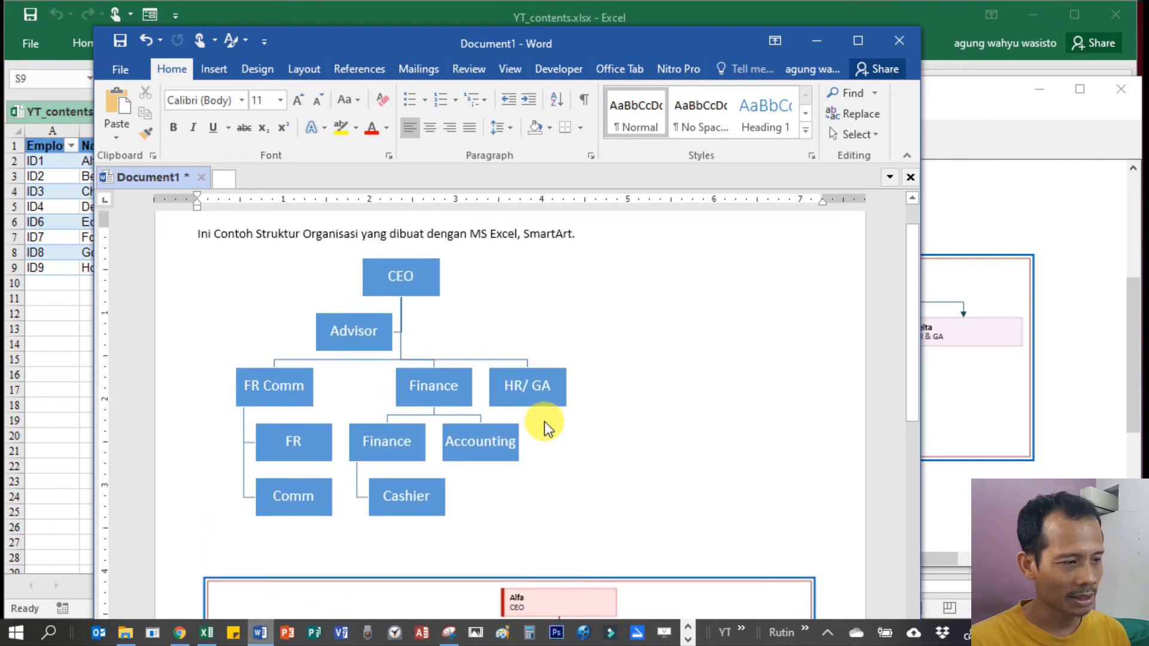
{"action": "scroll", "coordinate": [548, 428], "scroll_direction": "down", "scroll_amount": 4}
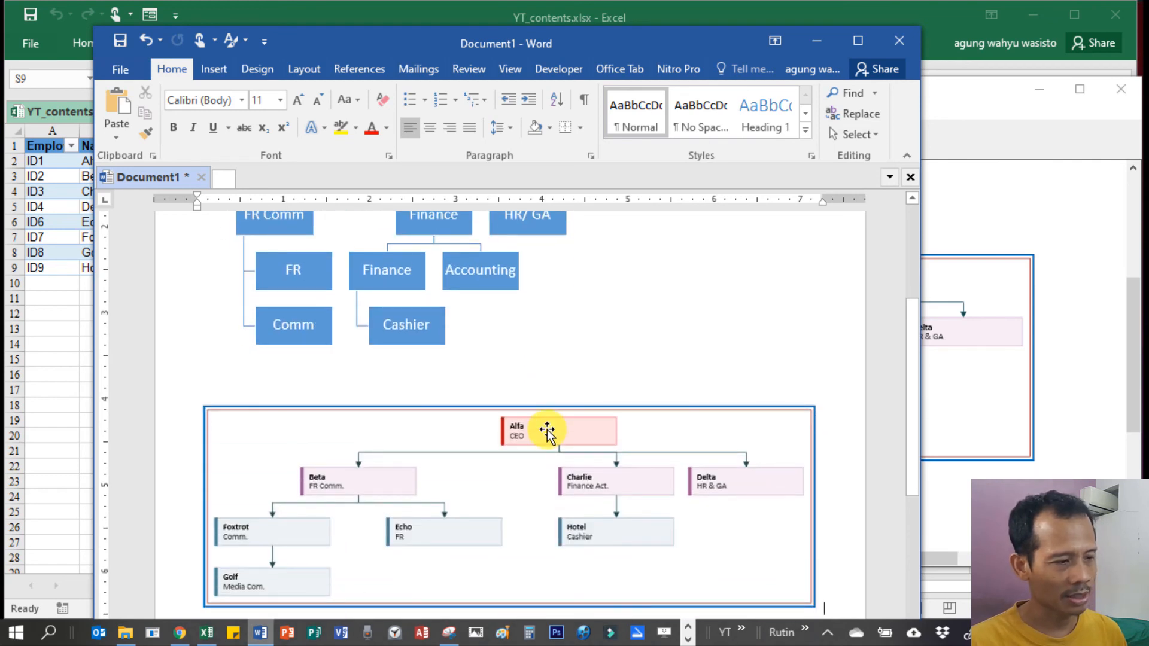
{"action": "scroll", "coordinate": [547, 431], "scroll_direction": "down", "scroll_amount": 1}
{"action": "key", "text": "Return"}
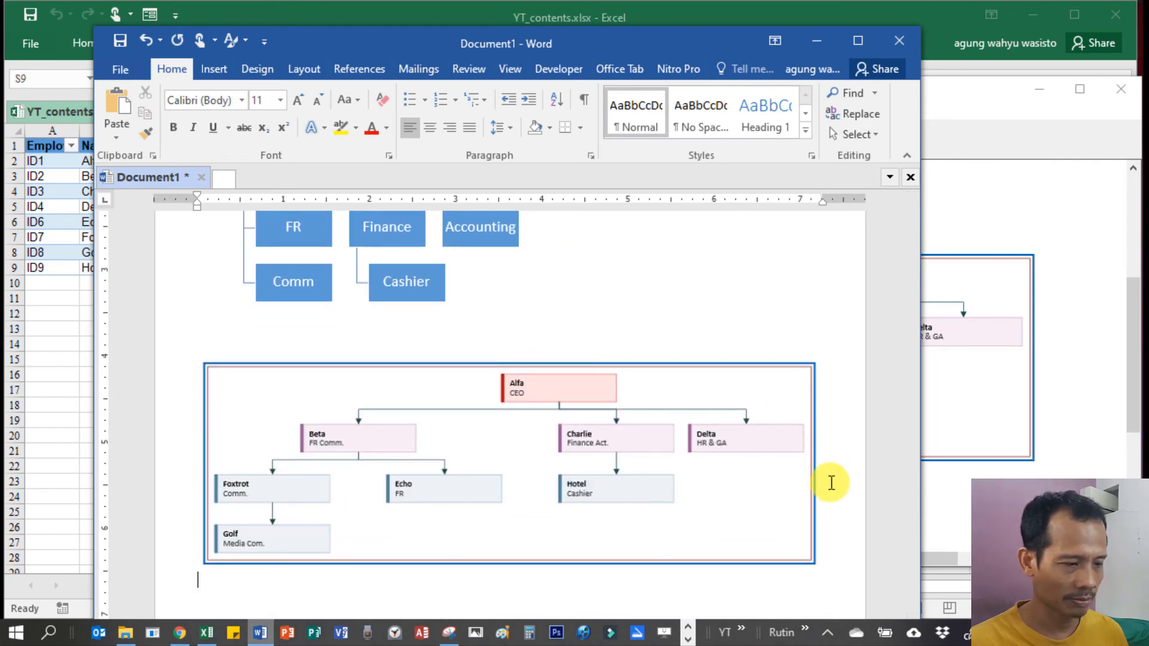
{"action": "scroll", "coordinate": [790, 405], "scroll_direction": "down", "scroll_amount": 5}
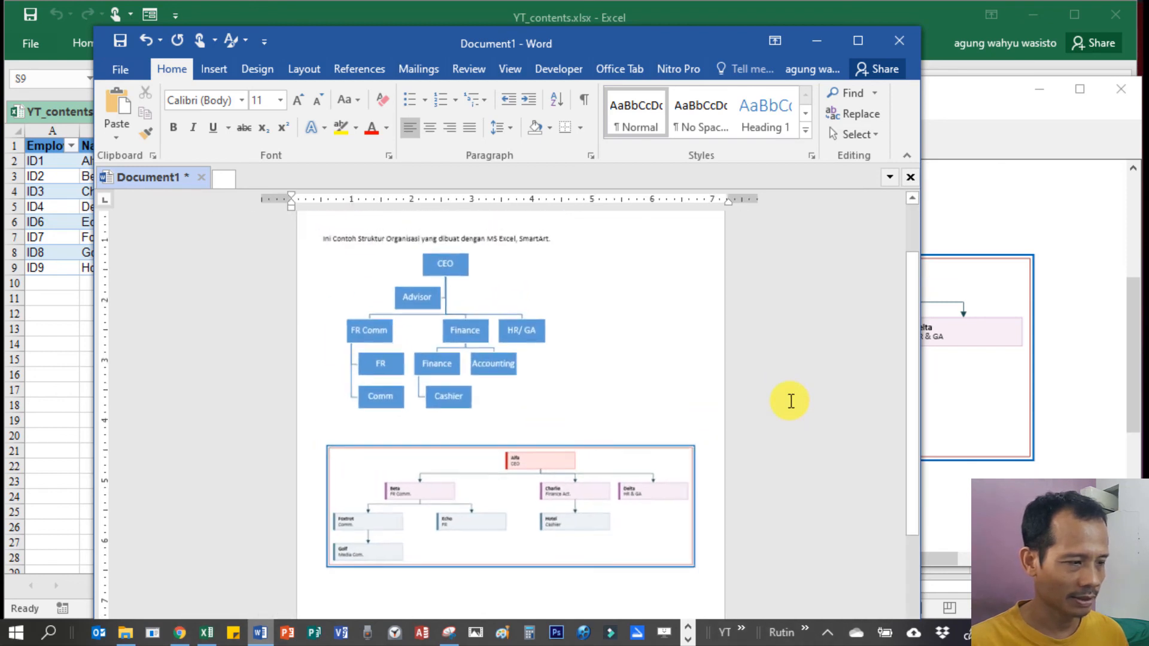